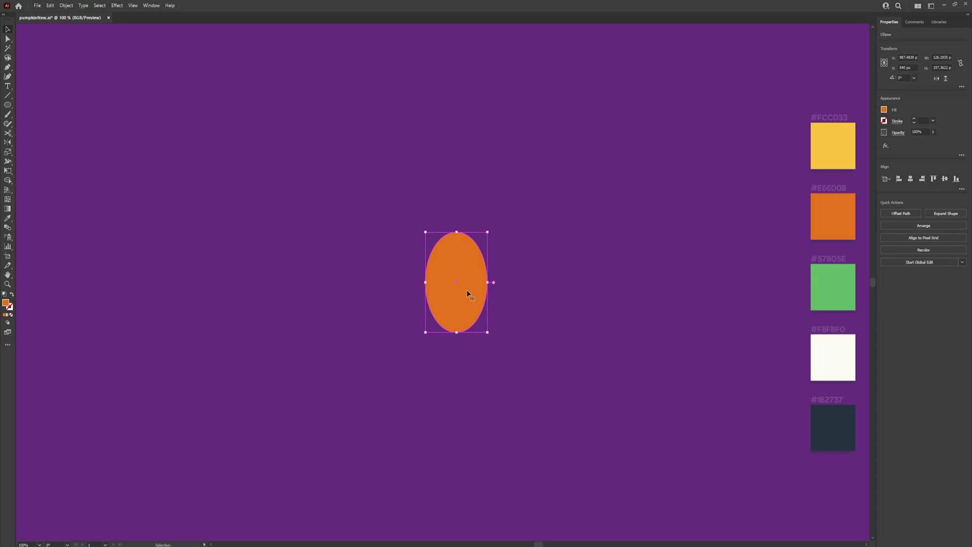
Duplicate the orange ellipse in place and shift the copy about 10 px to the right
key("ctrl+c")
key("ctrl+f")
left_click(542, 311)
left_click(473, 317)
left_click_drag(472, 283, 515, 303)
key("ctrl+z")
left_click_drag(491, 298, 491, 299)
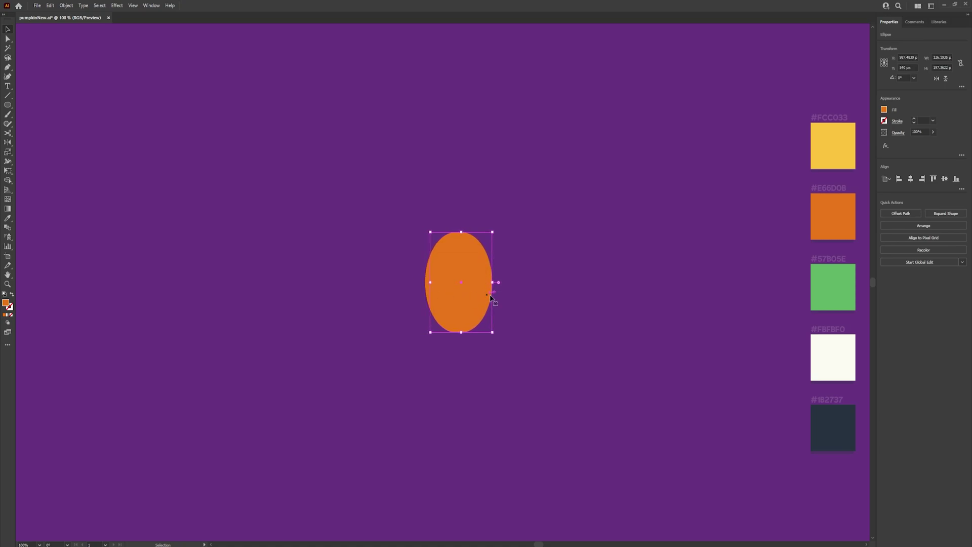
left_click(523, 346)
Duplicate the original orange ellipse in place again and shift this copy about 10 px to the left
left_click(427, 277)
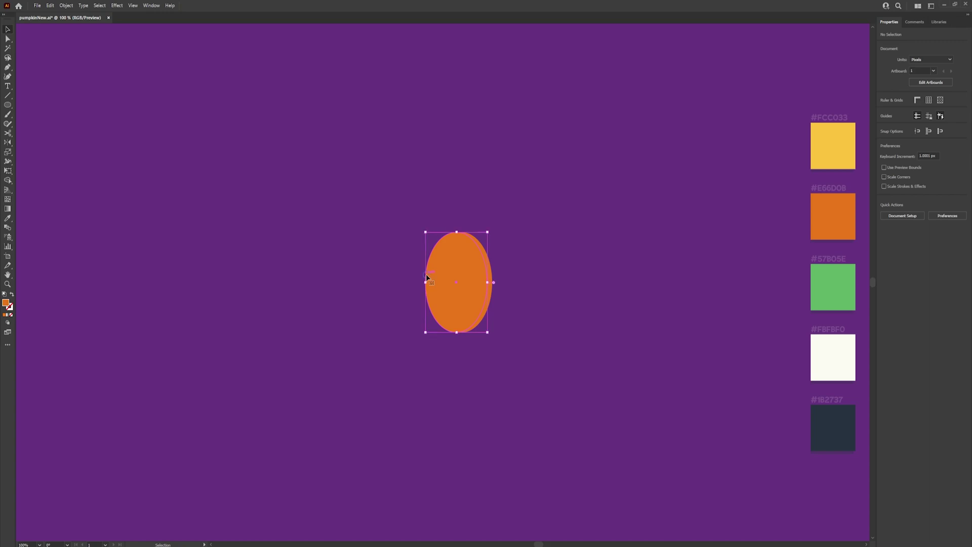
key("ctrl+c")
key("ctrl+f")
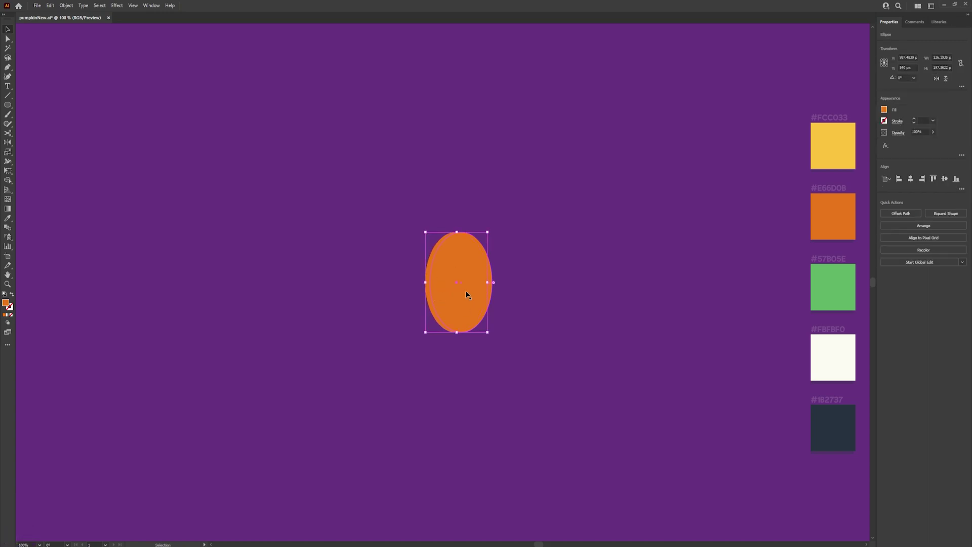
key("Left")
key("Left")
key("Left")
key("Left")
key("Left")
key("Left")
key("Left")
key("Left")
key("Left")
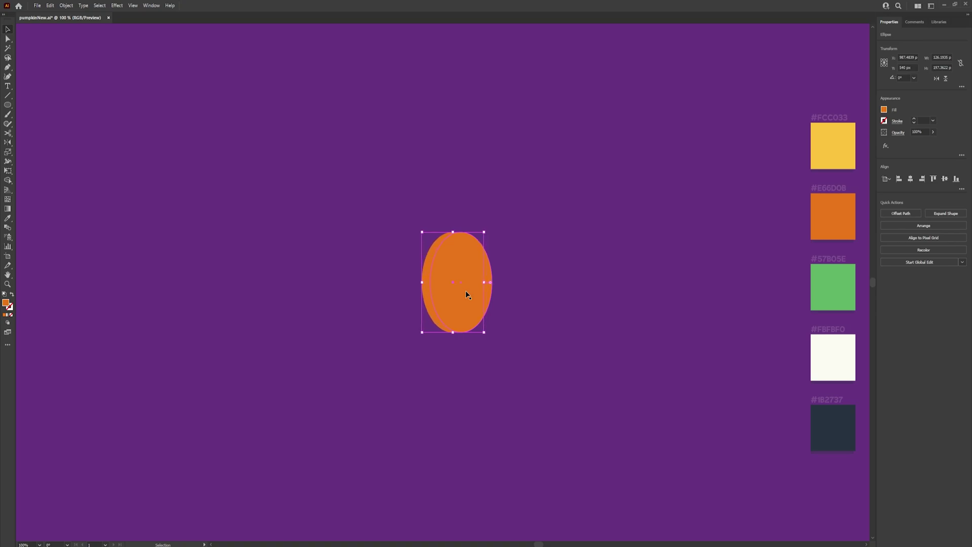
left_click(516, 302)
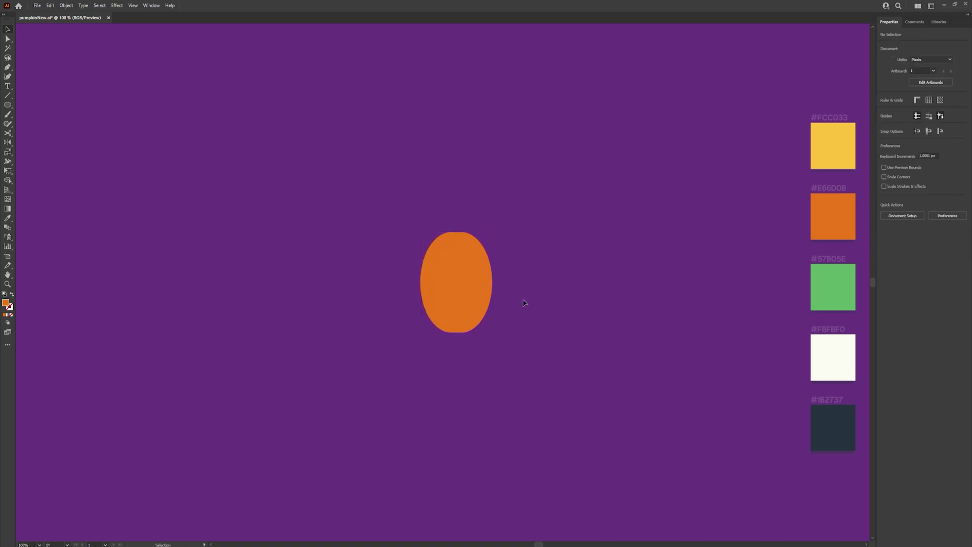
Select the two offset ellipses together and send them to the back, behind the original ellipse
left_click(470, 283)
left_click(425, 278, "shift")
right_click(492, 278)
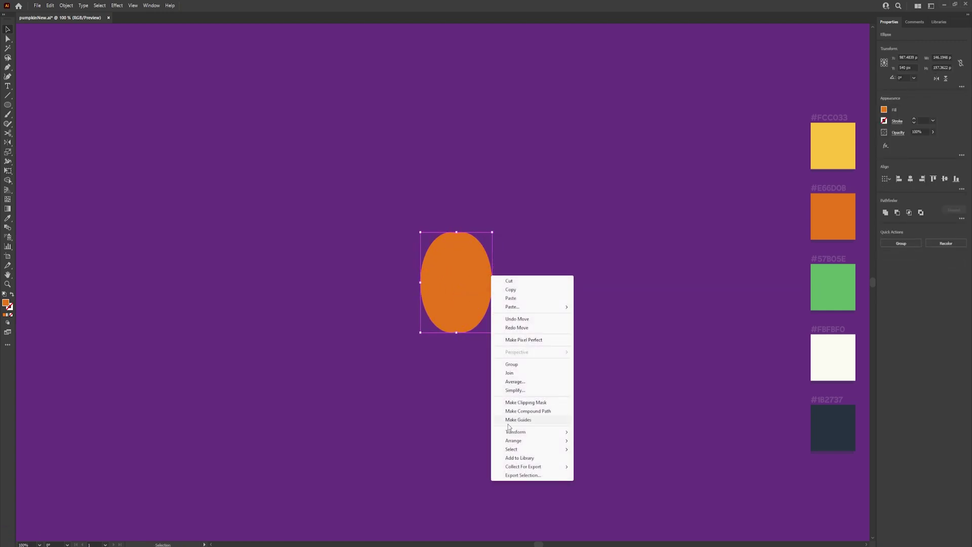
mouse_move(540, 442)
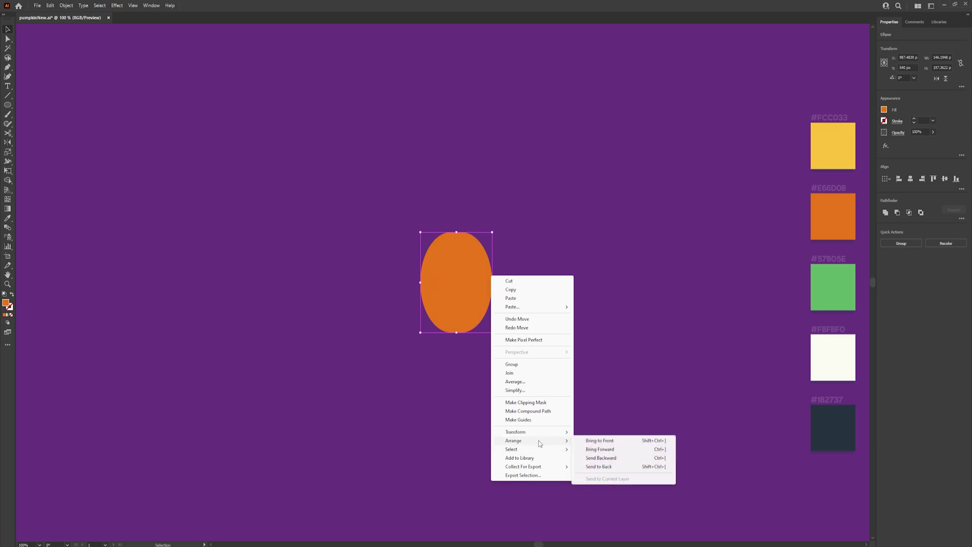
left_click(600, 467)
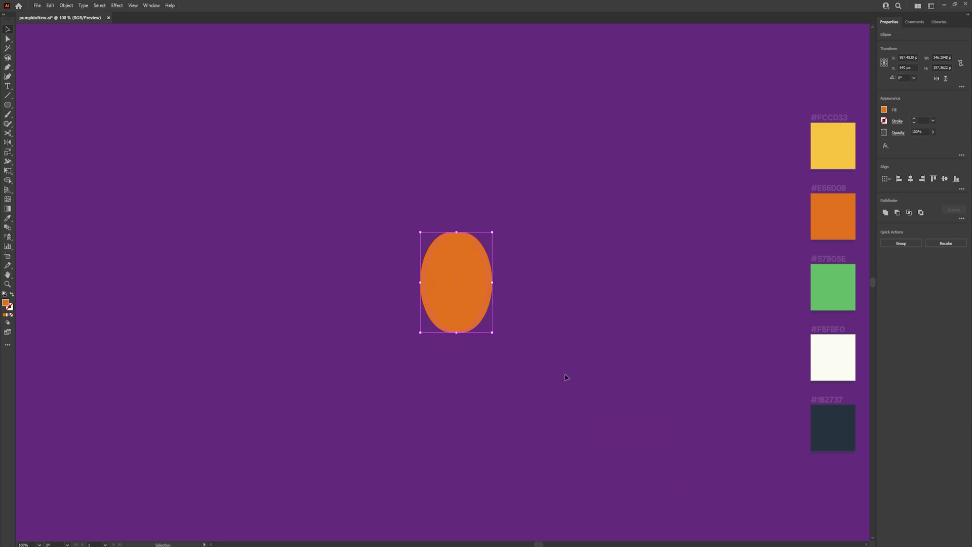
Sample the dark #1B2737 swatch as the fill of the two ellipses at the back
left_click(679, 382)
key("i")
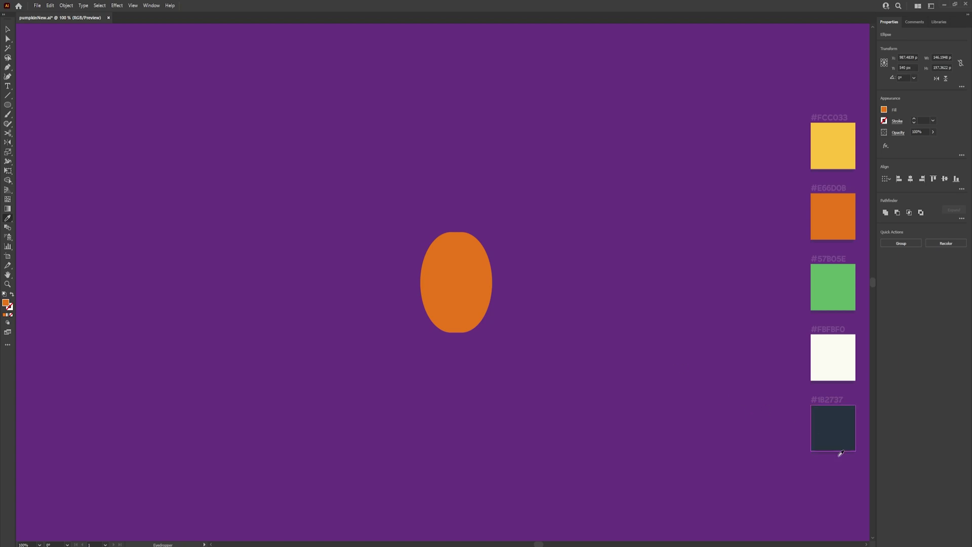
left_click(837, 422)
key("v")
left_click(538, 338)
Lower the opacity of both dark ellipses so they form a faint shadow behind the orange ellipse
left_click(438, 307)
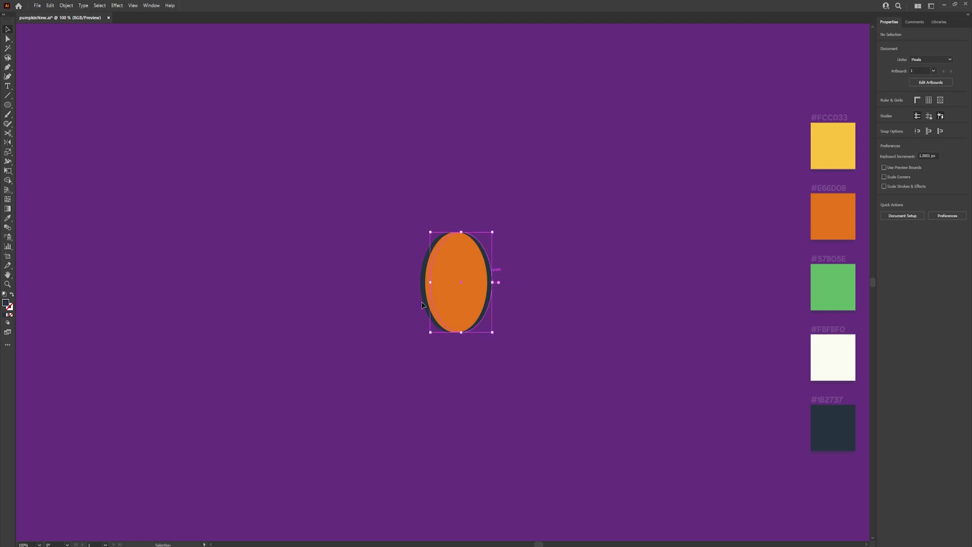
left_click(502, 286)
left_click(491, 283)
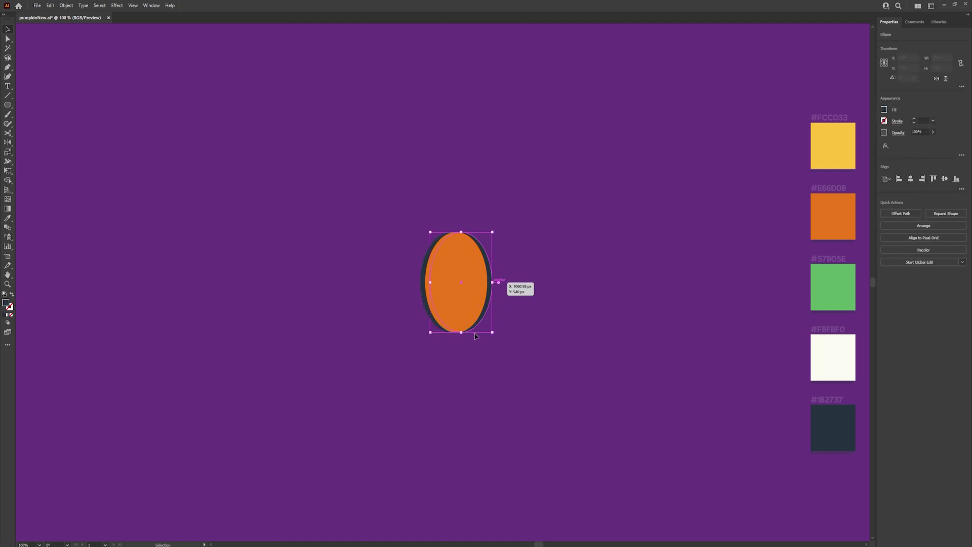
left_click(422, 287, "shift")
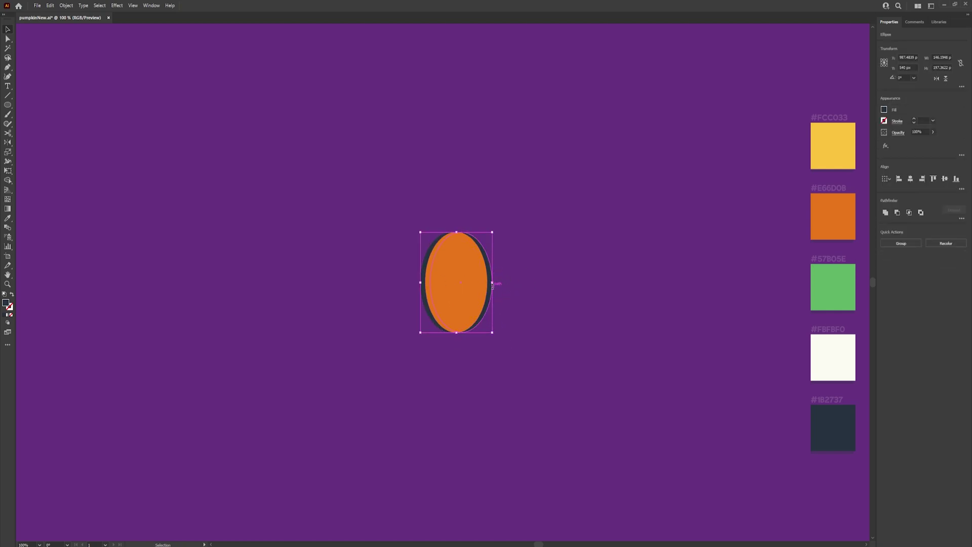
left_click(922, 132)
key("Return")
left_click(566, 340)
left_click(572, 374)
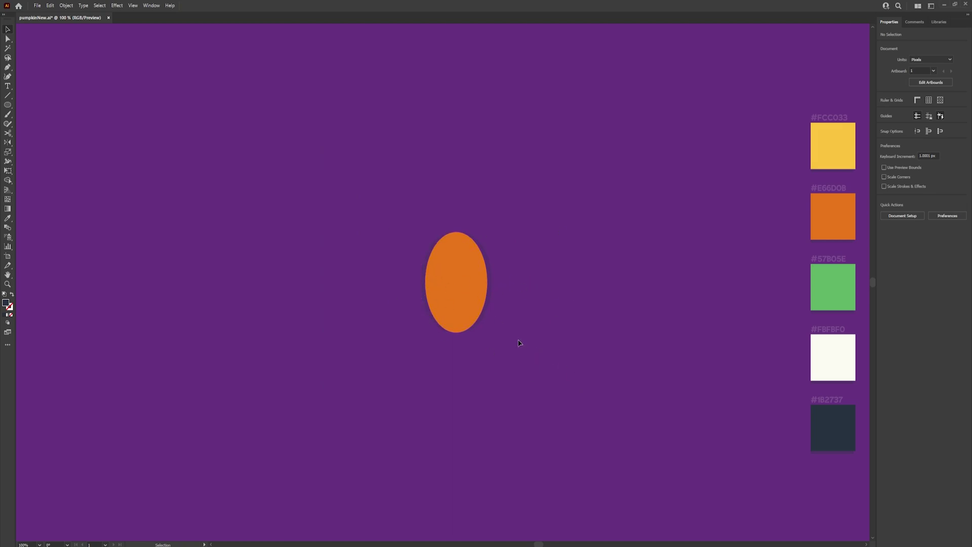
Duplicate the orange ellipse in place and move the copy about 200 px to the right, clear of the original
left_click(440, 304)
left_click(454, 285)
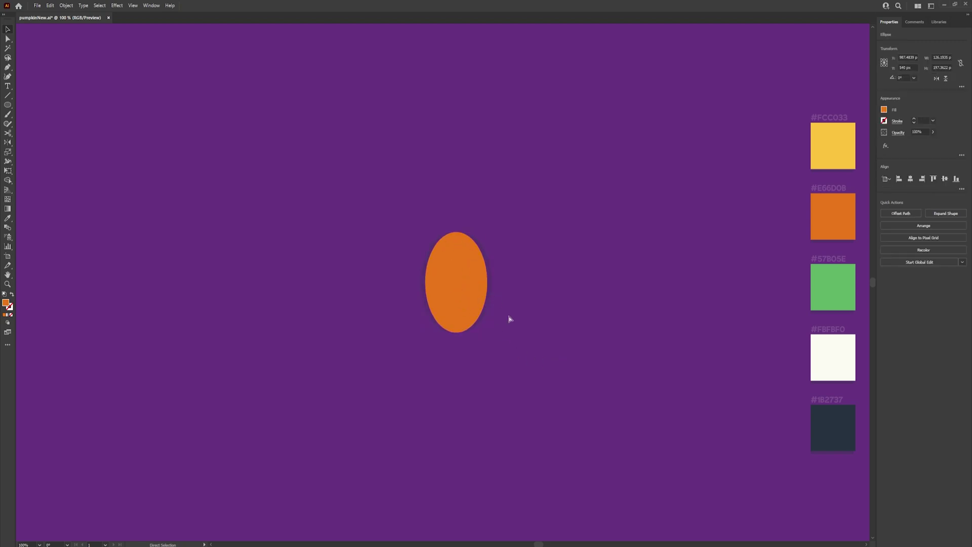
key("ctrl+c")
key("ctrl+f")
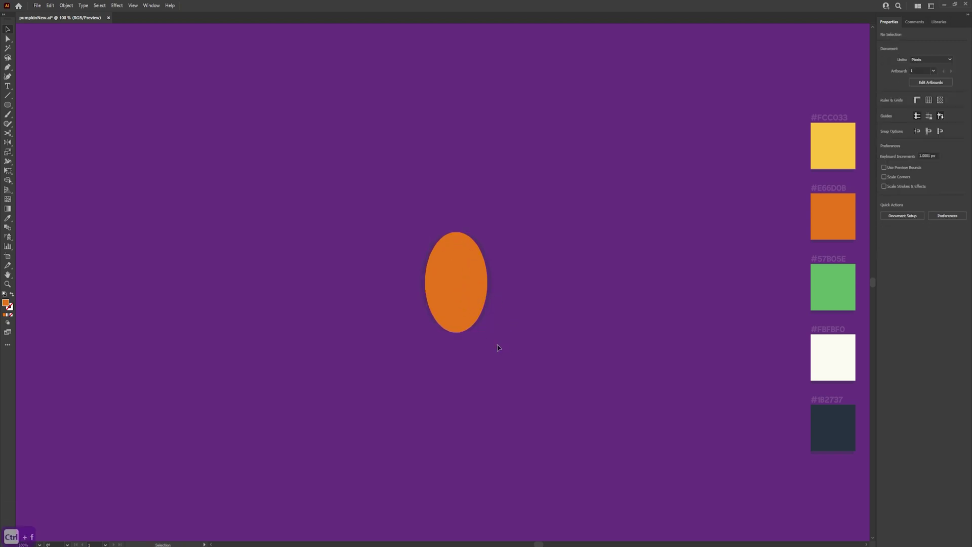
left_click_drag(466, 288, 567, 289)
left_click(645, 362)
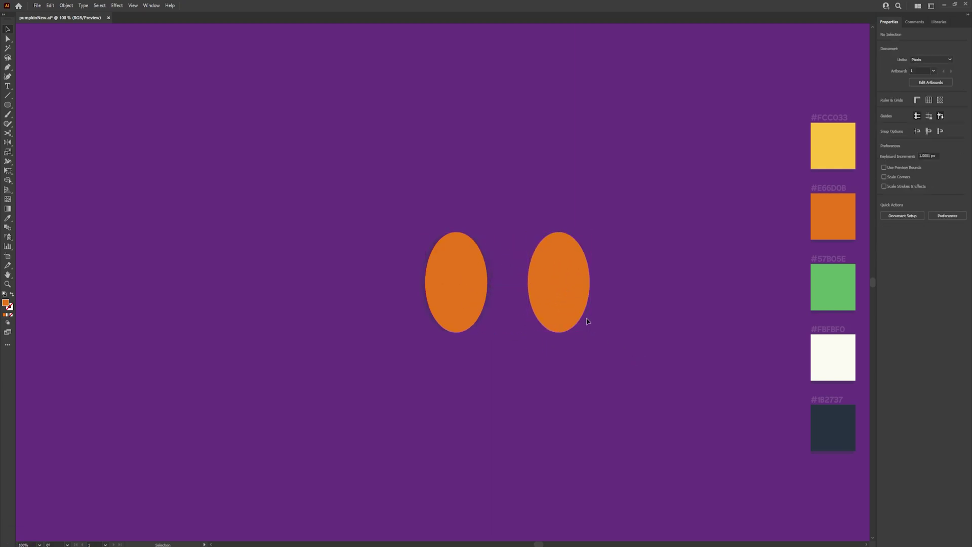
Duplicate the separate right ellipse in place and shorten the copy by lowering its top edge about 32 px
left_click(567, 290)
left_click(612, 343)
left_click(567, 293)
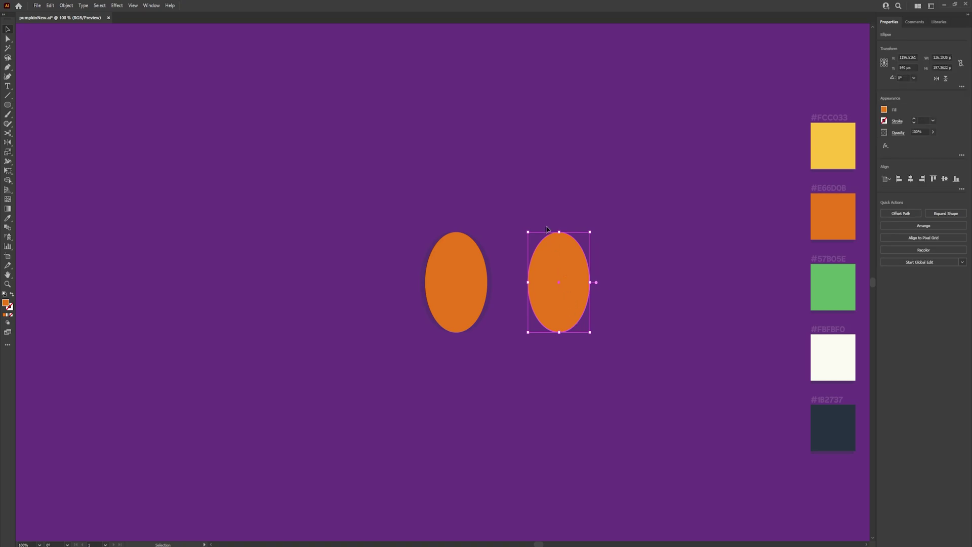
key("ctrl+c")
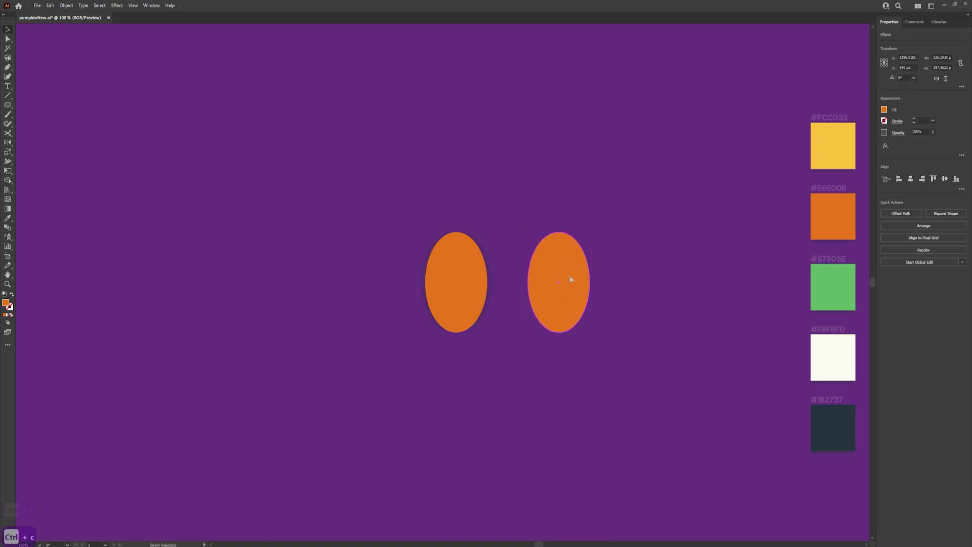
key("ctrl+f")
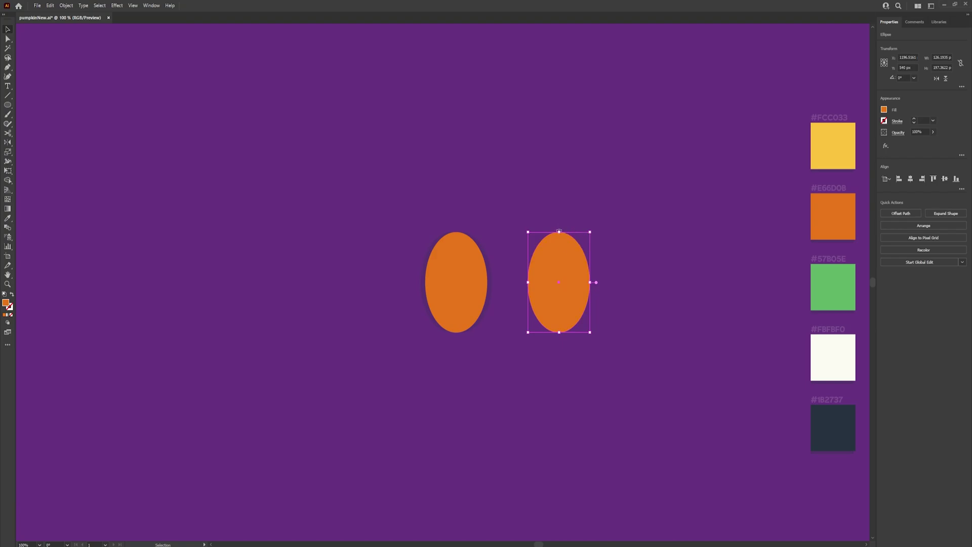
left_click_drag(559, 232, 564, 248)
left_click_drag(629, 369, 518, 203)
left_click(620, 304)
left_click(571, 261)
left_click_drag(560, 249, 562, 241)
key("ctrl+z")
Split the two overlapping ellipses on the right with the Pathfinder Divide operation and ungroup the result
left_click(614, 298)
left_click(585, 289)
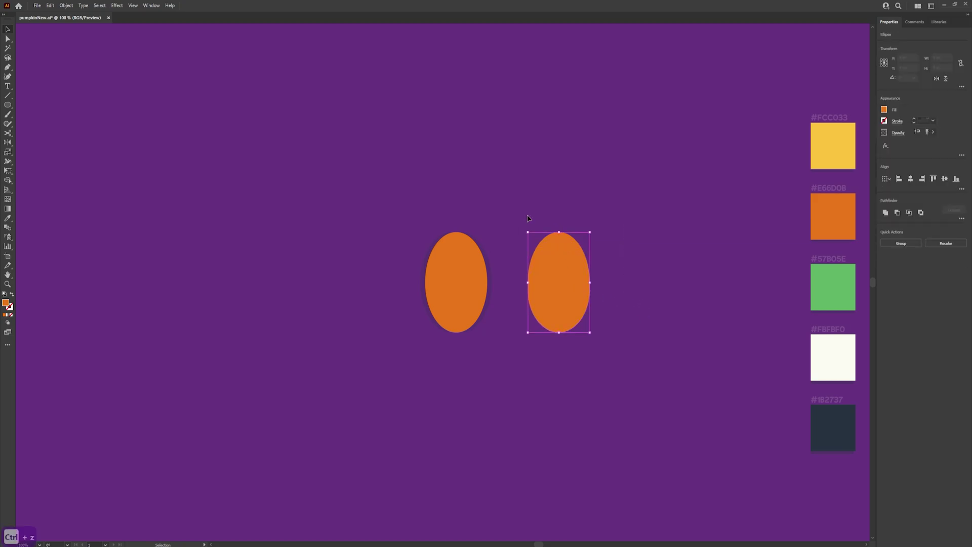
left_click(962, 219)
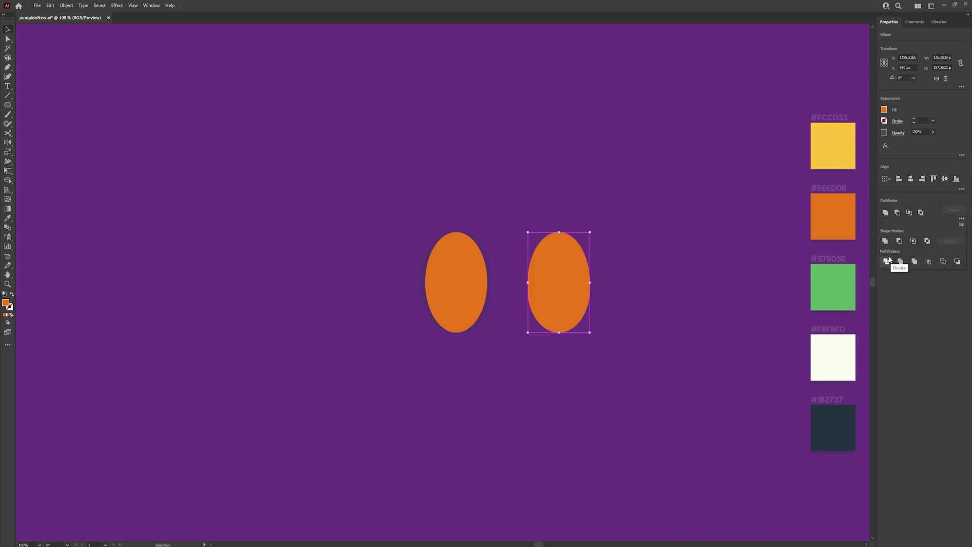
left_click(889, 262)
right_click(578, 267)
left_click(598, 371)
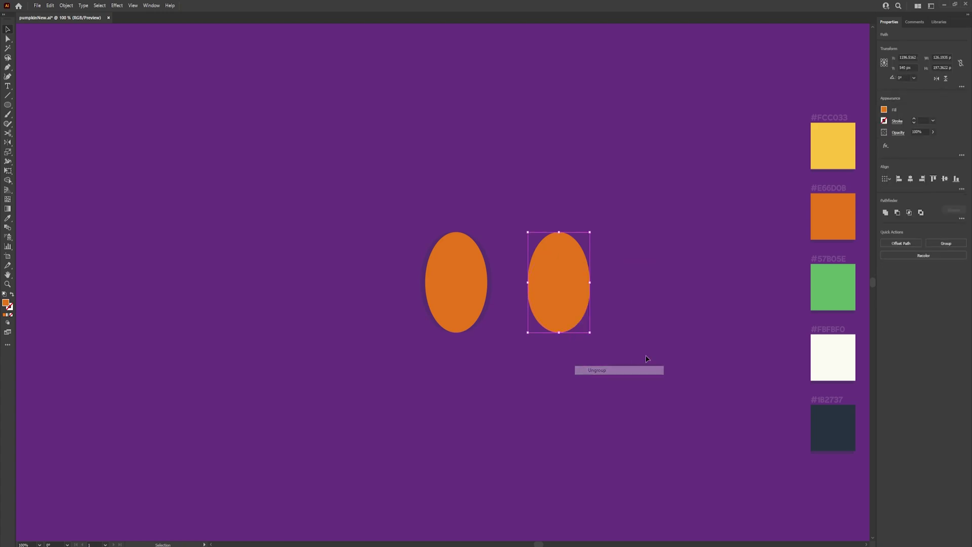
Delete the inner ellipse and the thin lower slivers of the divided shape, keeping only the top crescent
left_click(576, 296)
key("Delete")
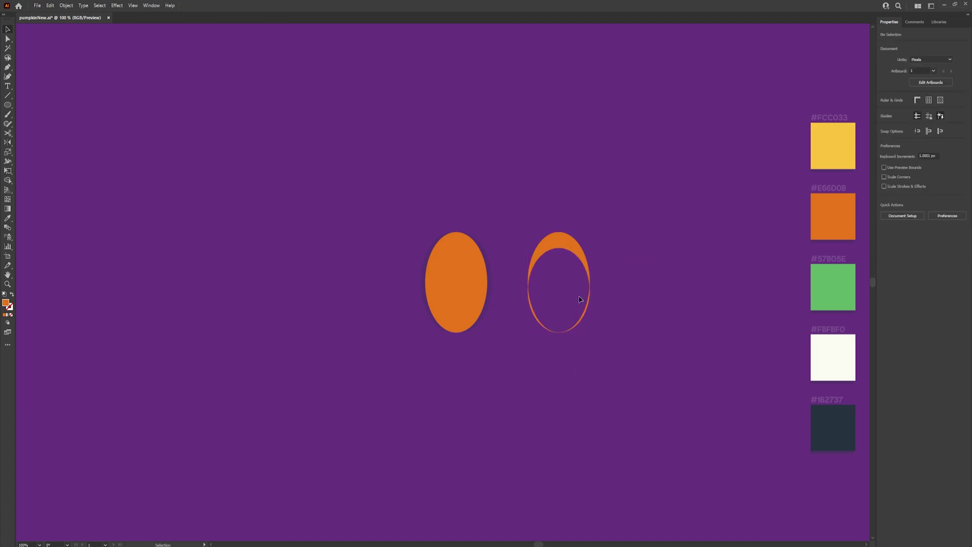
left_click(588, 317)
key("Delete")
left_click(538, 328)
key("Delete")
Move the crescent onto the top of the original ellipse and fill it with the off-white swatch colour
left_click(577, 246)
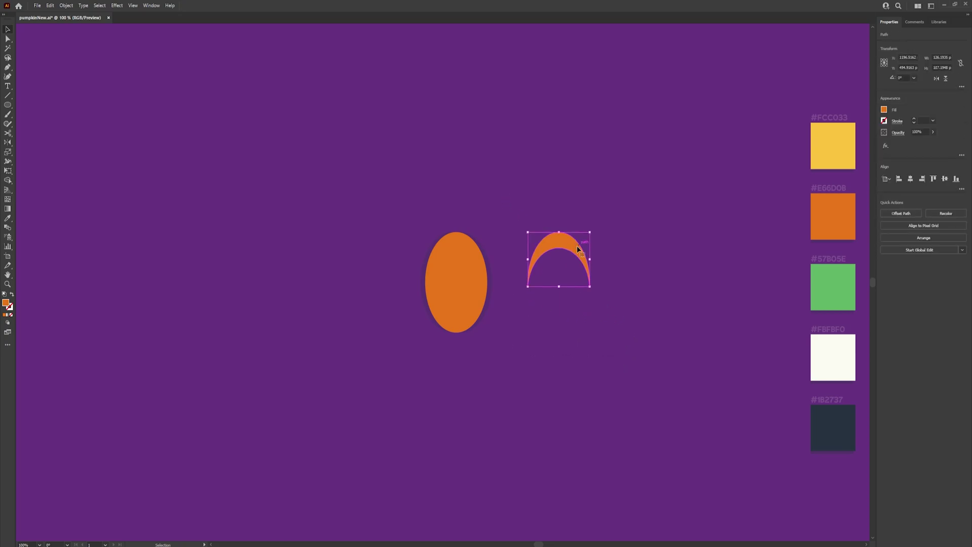
left_click_drag(576, 244, 474, 244)
key("i")
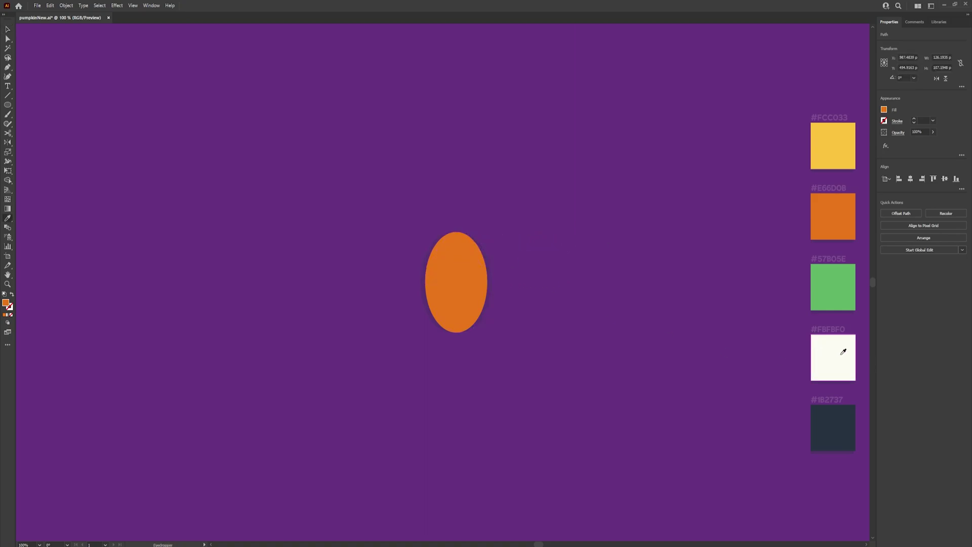
left_click(837, 353)
key("v")
left_click(494, 288)
Set the off-white crescent's opacity to 10%
left_click(467, 241)
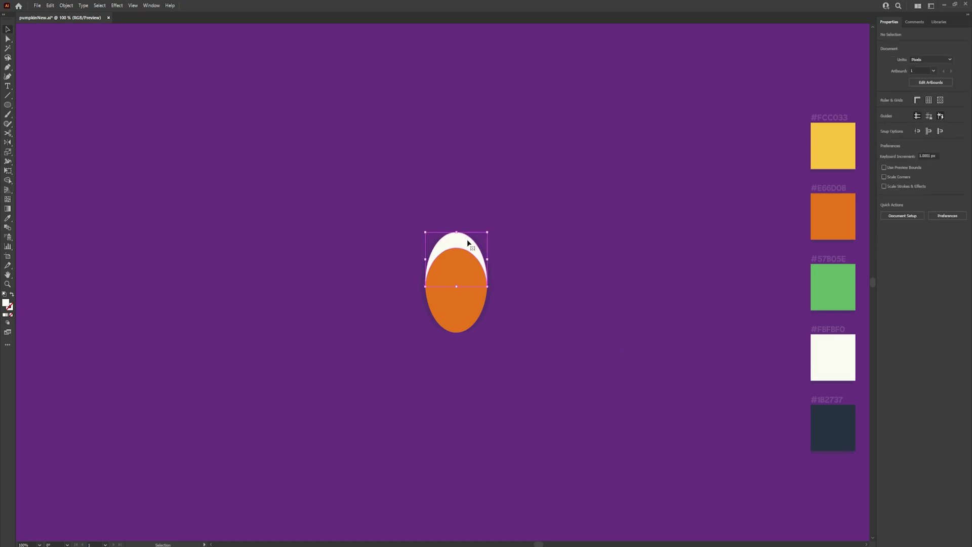
left_click(922, 132)
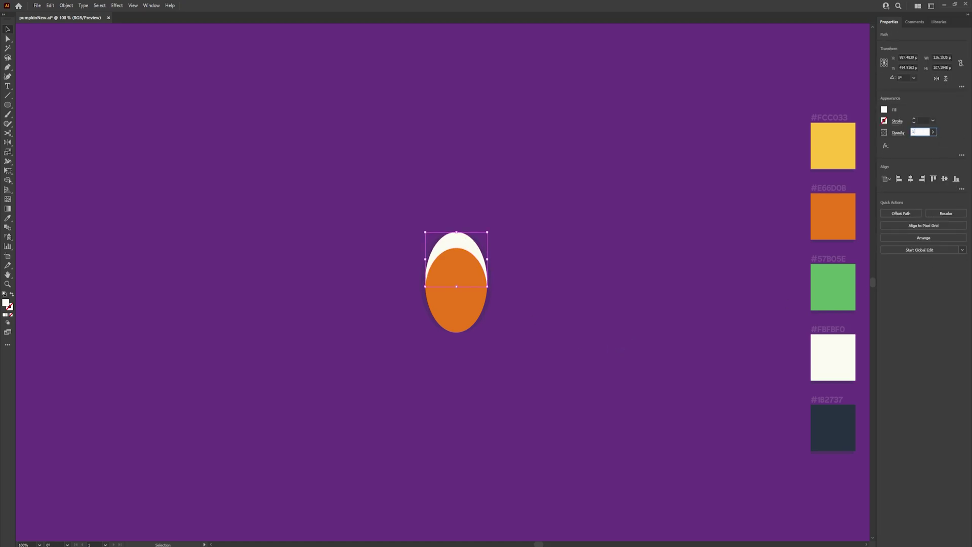
type("10")
key("Return")
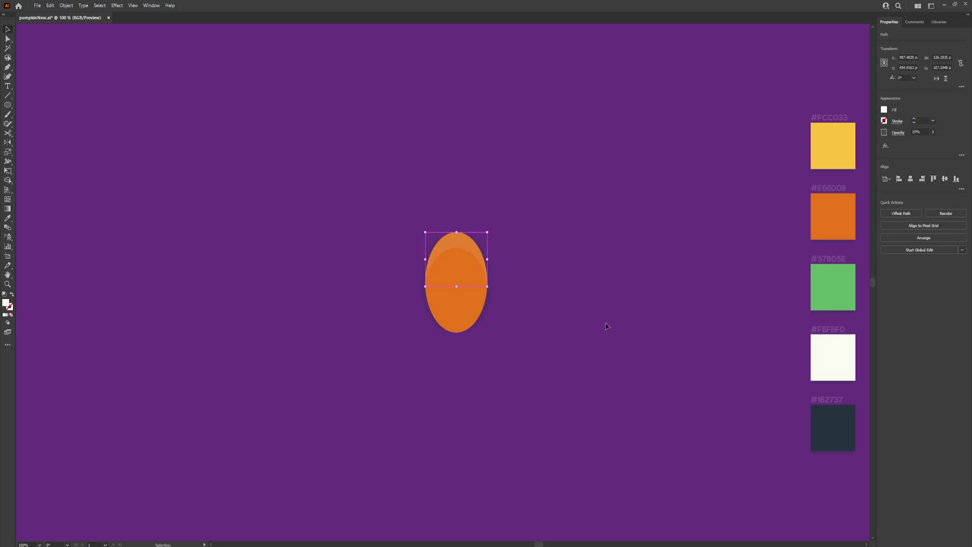
left_click(554, 296)
Duplicate the highlight crescent in place, rotate the copy 180° and position it at the bottom of the ellipse
left_click(466, 238)
key("a")
key("ctrl+c")
key("ctrl+f")
key("v")
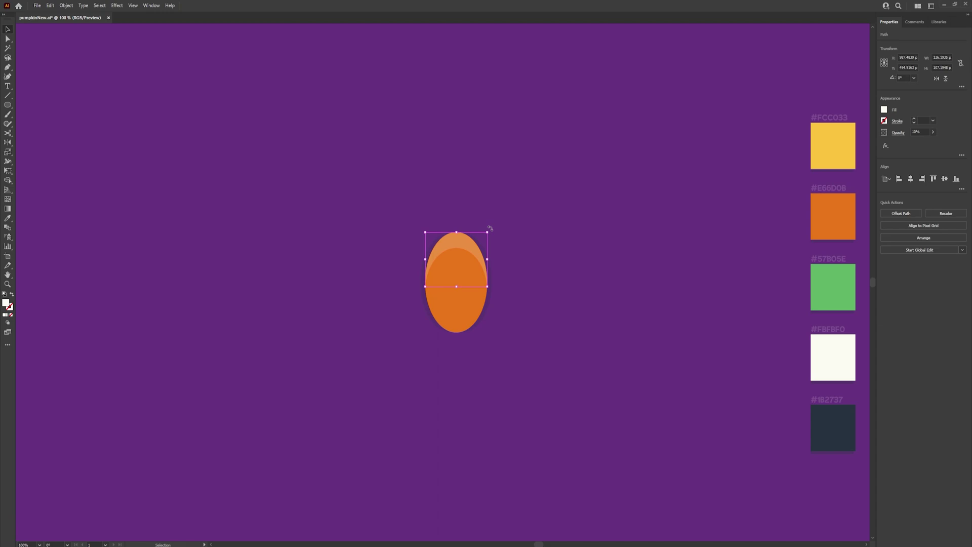
left_click_drag(490, 230, 460, 323)
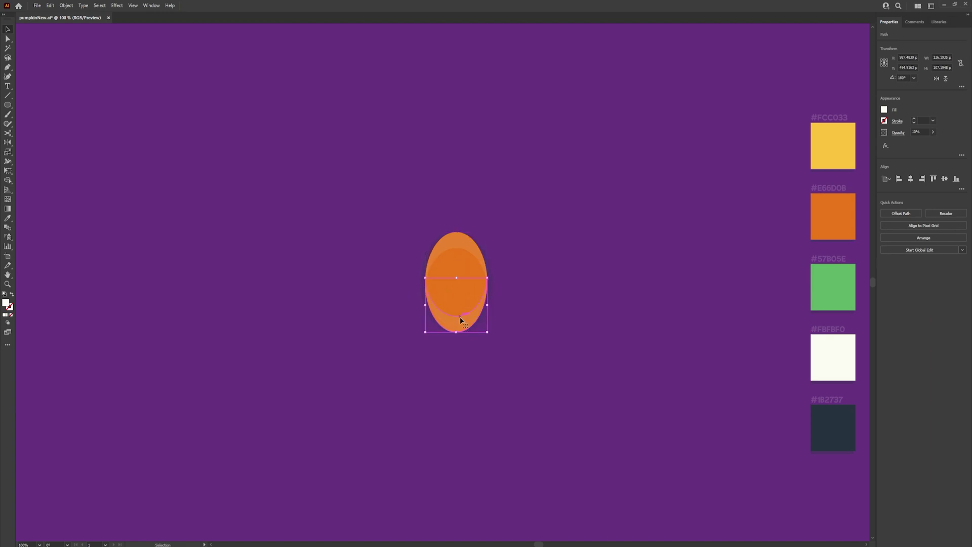
Fill the bottom crescent with the dark #1B2737 swatch colour and set its opacity to 5%
key("i")
left_click(834, 428)
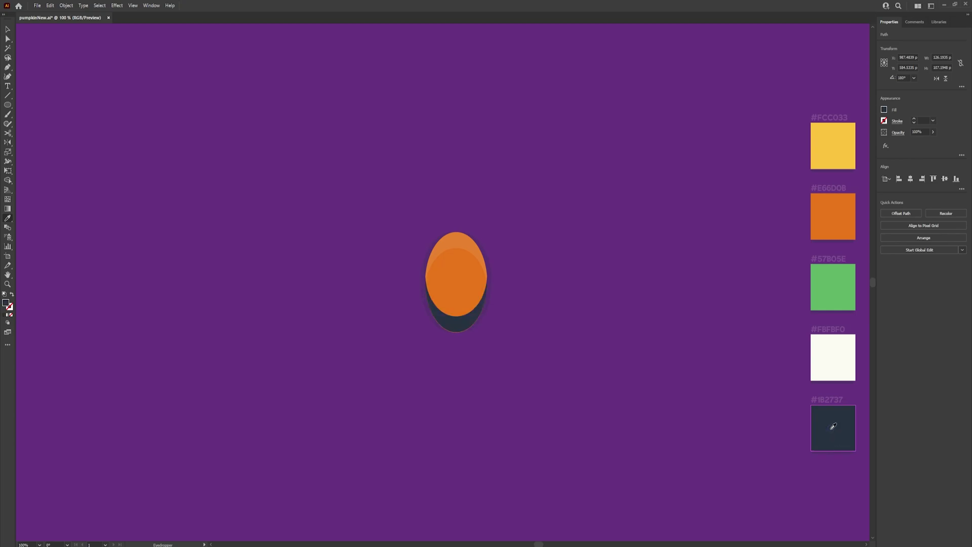
left_click(919, 132)
type("5")
key("Return")
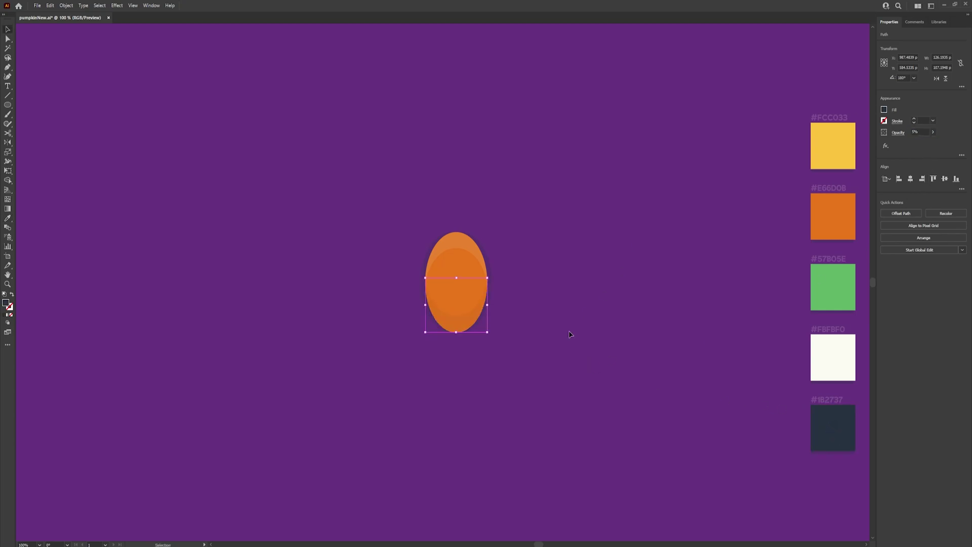
left_click(589, 315)
Align the dark crescent precisely with the bottom edge of the orange ellipse
scroll(373, 302, "up", 7)
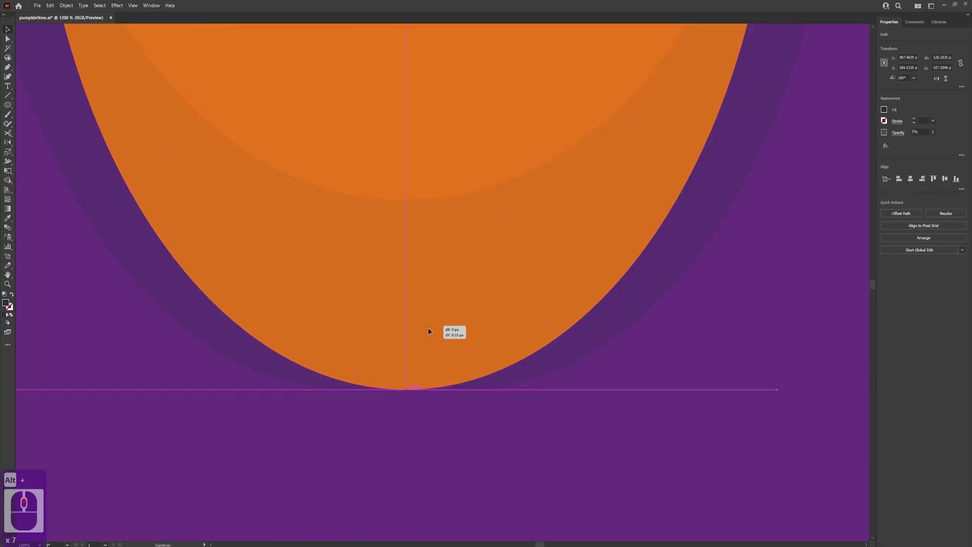
key("ctrl+1")
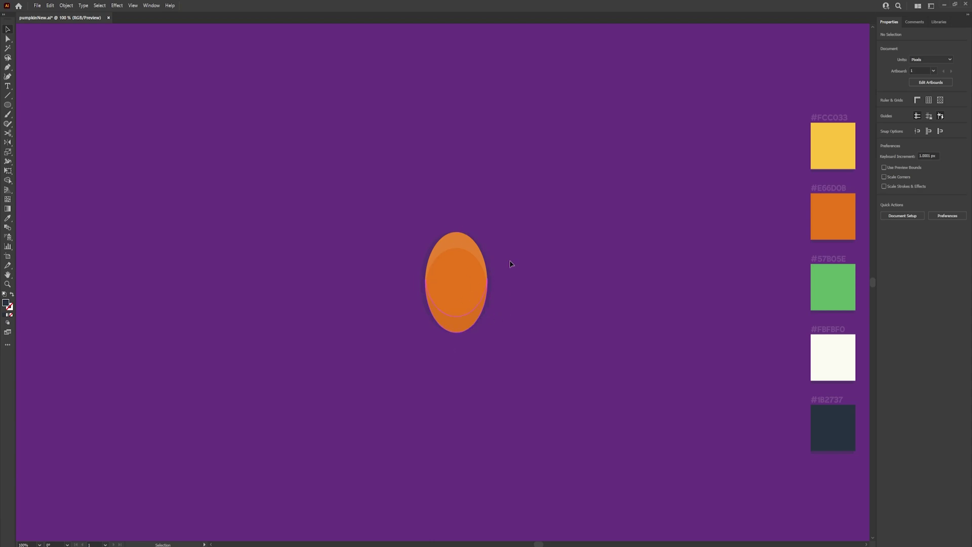
key("ctrl+1")
Group the orange ellipse with its shadows, highlight and bottom shading into a single pumpkin segment
left_click_drag(547, 401, 356, 154)
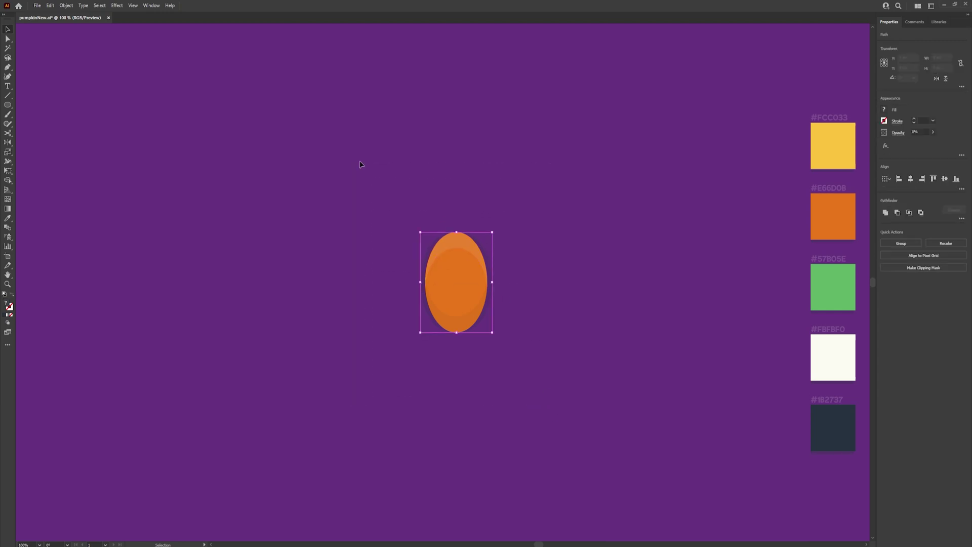
key("ctrl+h")
key("ctrl+g")
left_click(562, 335)
left_click(456, 286)
key("ctrl+z")
left_click_drag(456, 286, 406, 288)
key("ctrl+z")
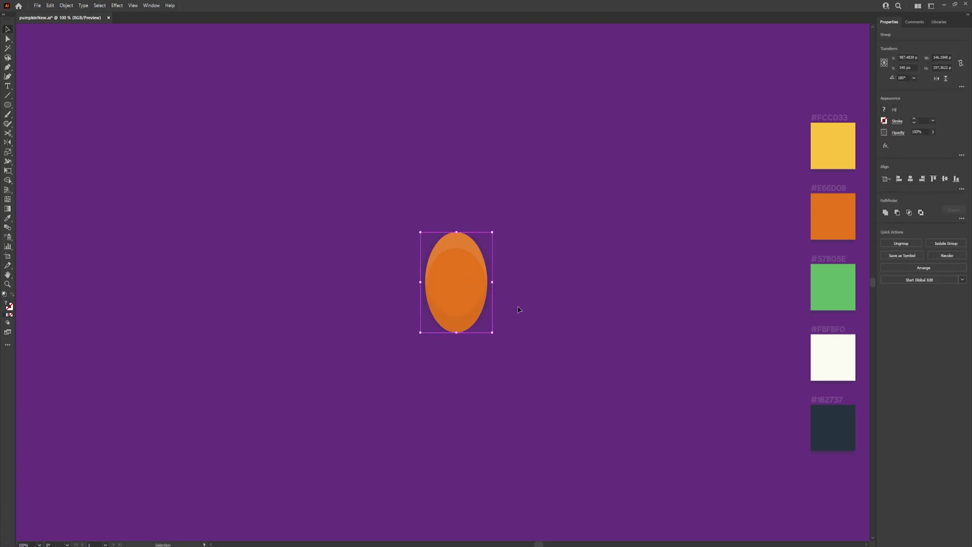
Duplicate the segment group in place and shift the copy about 46 px to the right
key("ctrl+c")
key("ctrl+f")
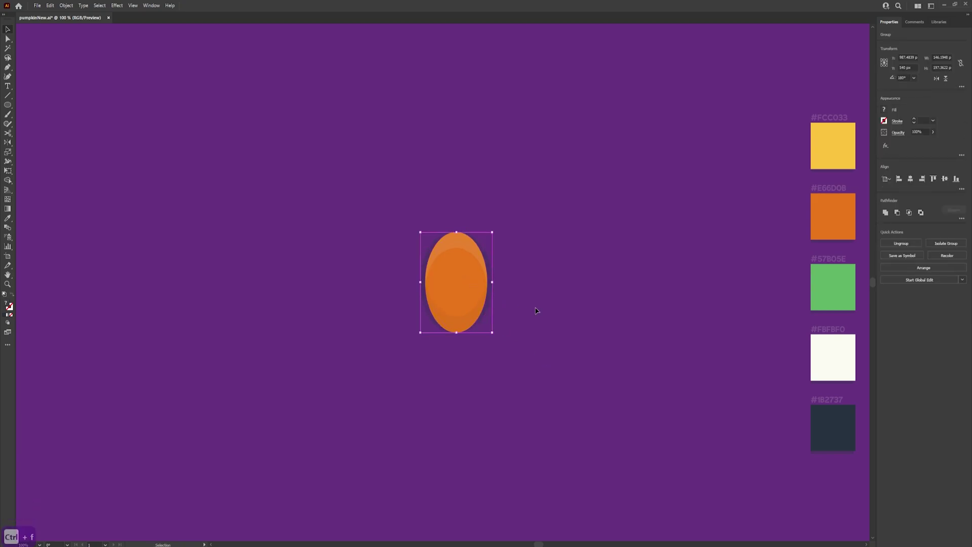
left_click_drag(467, 280, 487, 282)
left_click(538, 346)
Duplicate the shifted segment and offset the new copy about 29 px further right
left_click(495, 292)
key("ctrl+f")
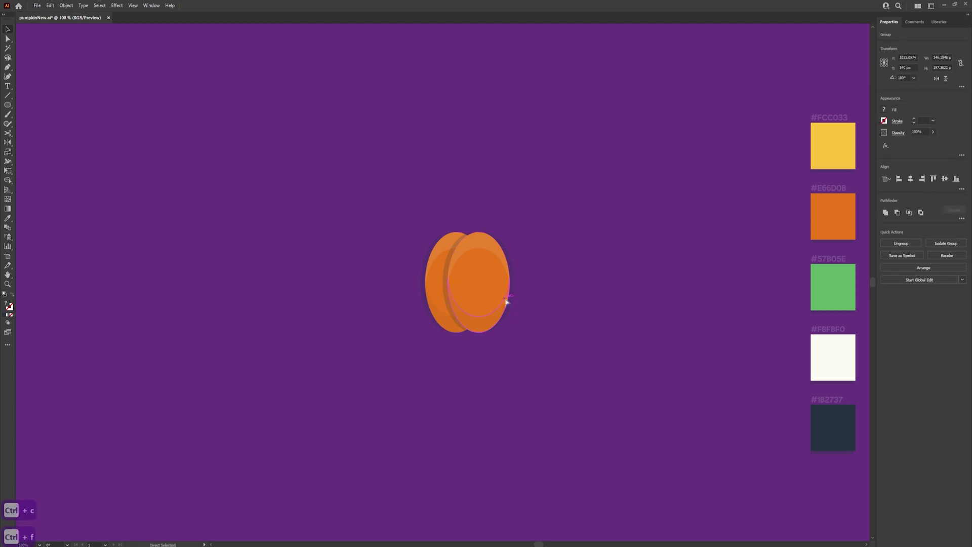
left_click(542, 333)
left_click_drag(493, 290, 505, 291)
Send both offset segments behind the original, with the outermost one at the very back
left_click(450, 281, "shift")
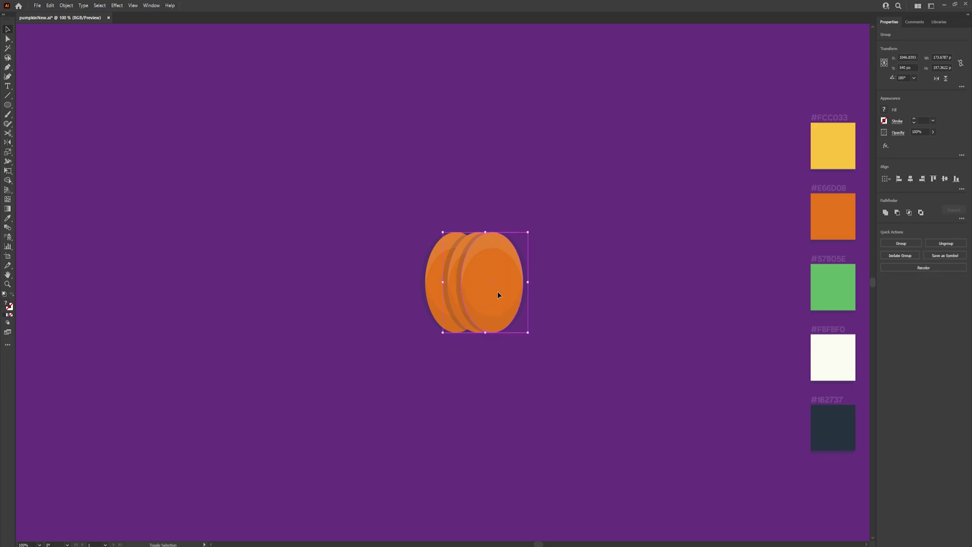
right_click(498, 290)
mouse_move(540, 422)
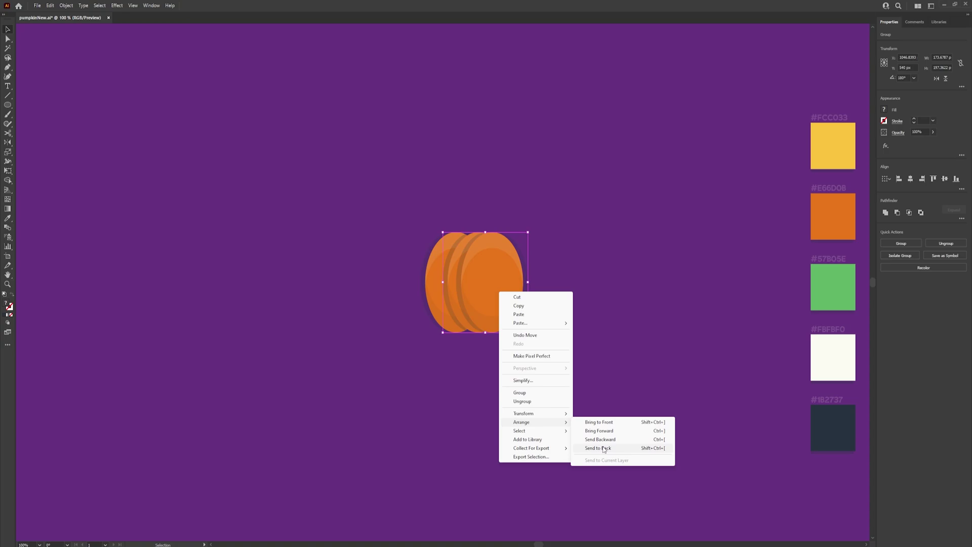
left_click(604, 449)
left_click(521, 318)
right_click(515, 301)
mouse_move(563, 443)
left_click(654, 466)
left_click(530, 390)
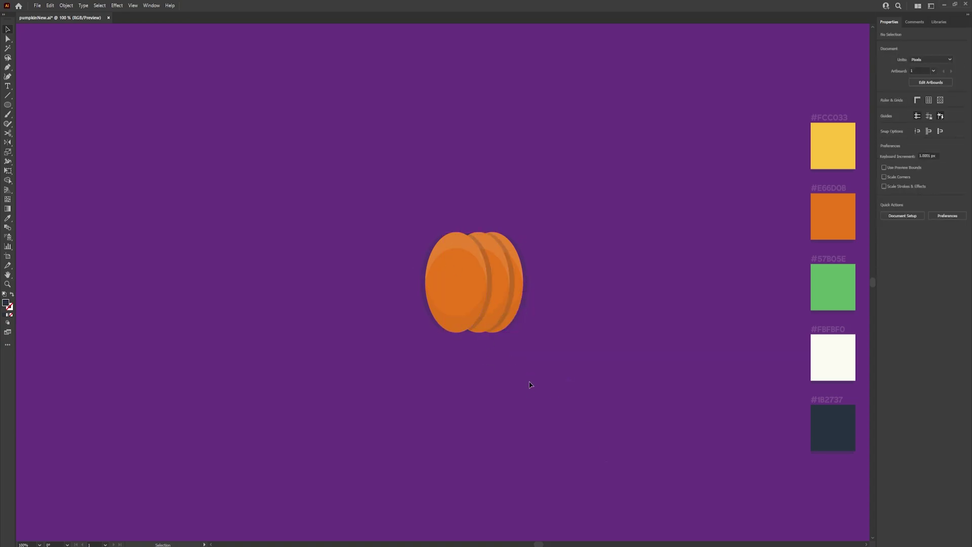
Fine-tune the outermost segment's horizontal position with a slight shift outwards
left_click_drag(521, 288, 516, 311)
scroll(527, 290, "up", 3)
key("ctrl+z")
scroll(512, 296, "up", 2)
scroll(515, 311, "down", 4)
left_click(544, 357)
scroll(545, 355, "down", 2)
scroll(532, 345, "up", 3)
key("ctrl+1")
Raise the middle segment of the three by 5 px
left_click(499, 298)
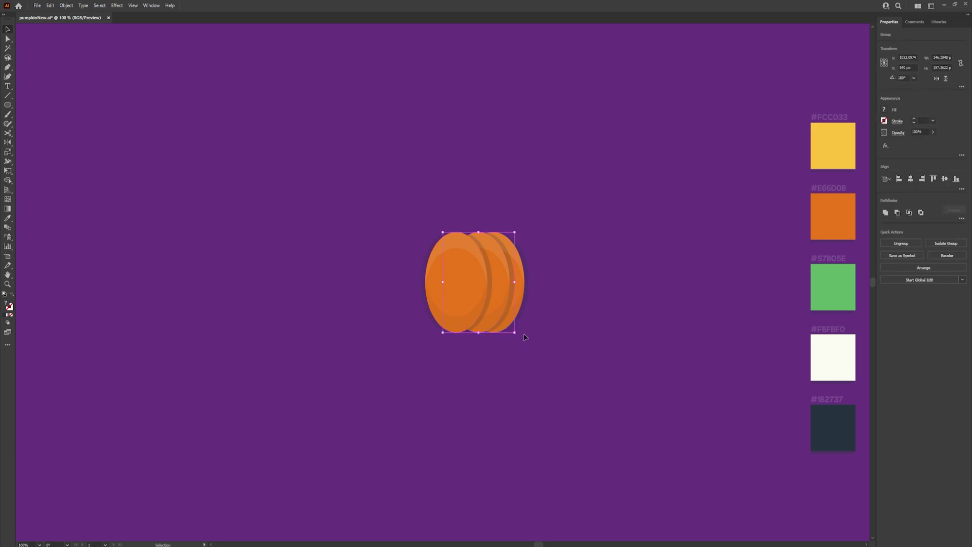
left_click(522, 349)
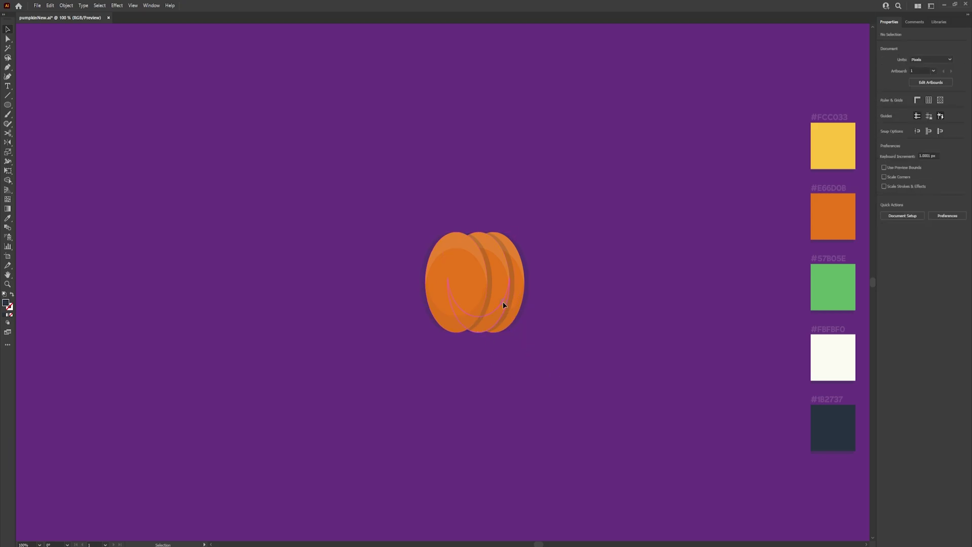
left_click(500, 299)
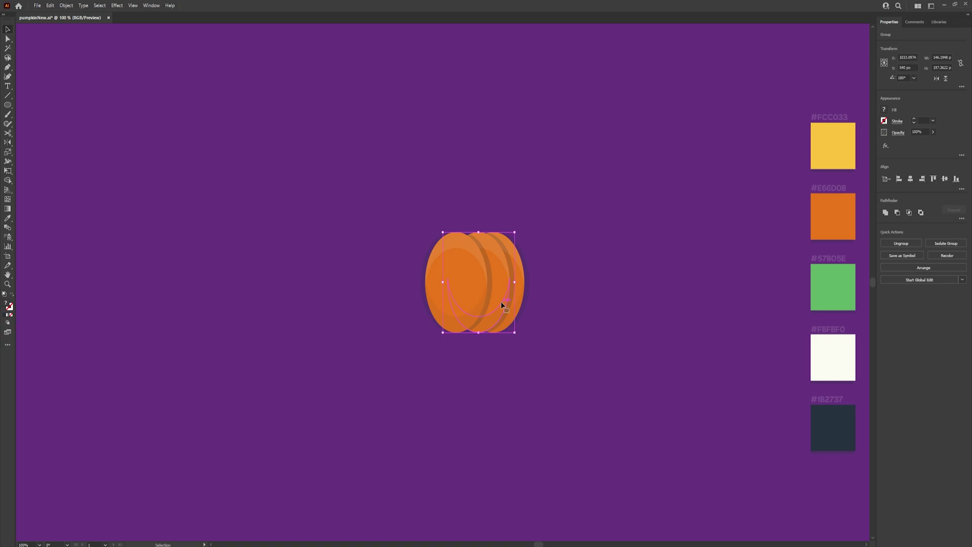
key("Up")
key("Up")
key("Up")
key("Up")
key("Up")
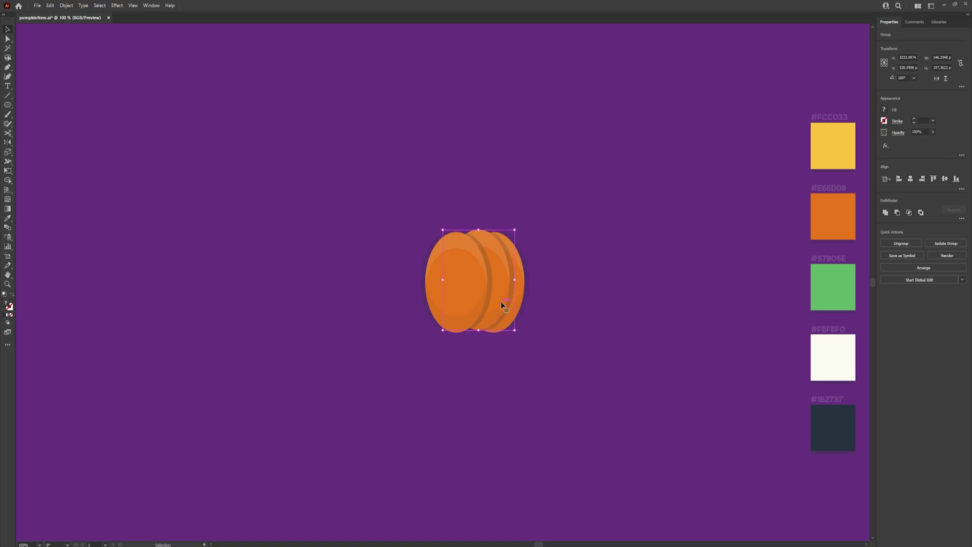
Raise the outermost segment by about 10 px so the segments step upwards away from the front one
left_click_drag(524, 300, 540, 302)
key("Up")
key("Up")
key("Up")
key("Up")
key("Up")
key("Up")
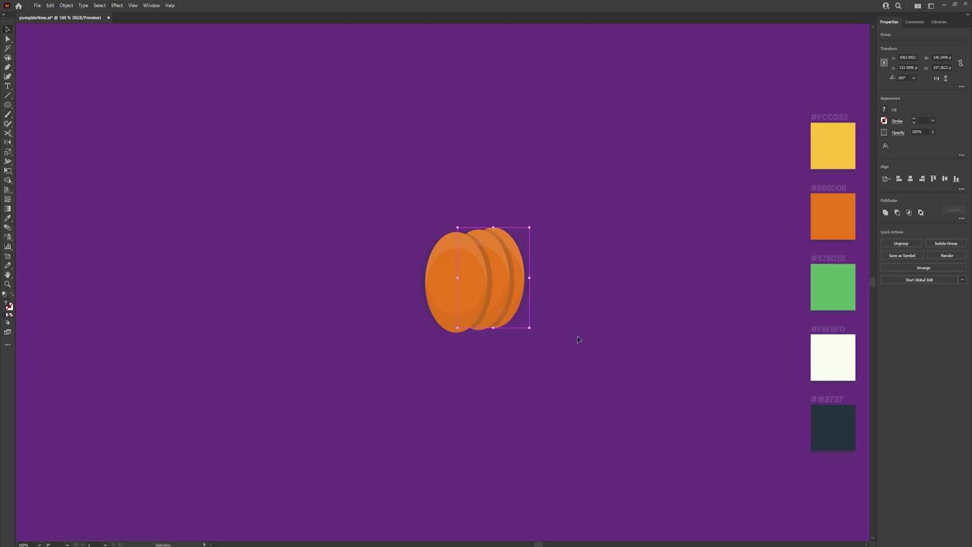
left_click(579, 339)
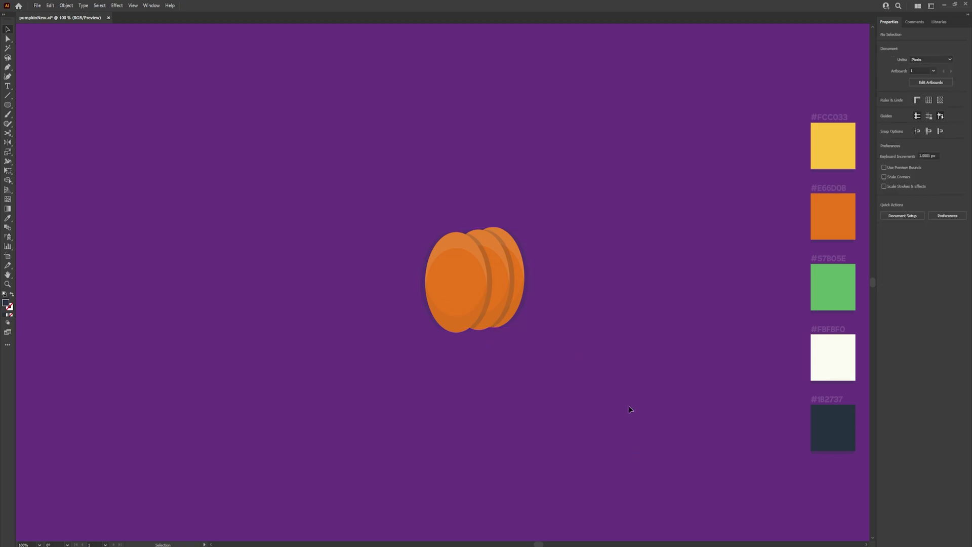
Duplicate all three segments to the left of the originals and reflect the copies across the vertical axis
left_click_drag(250, 121, 569, 353)
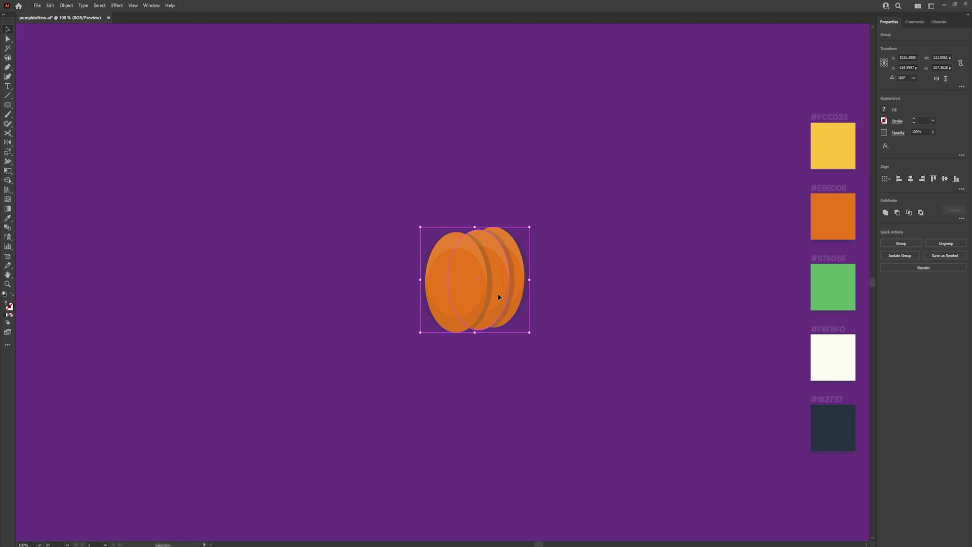
left_click_drag(497, 293, 361, 276)
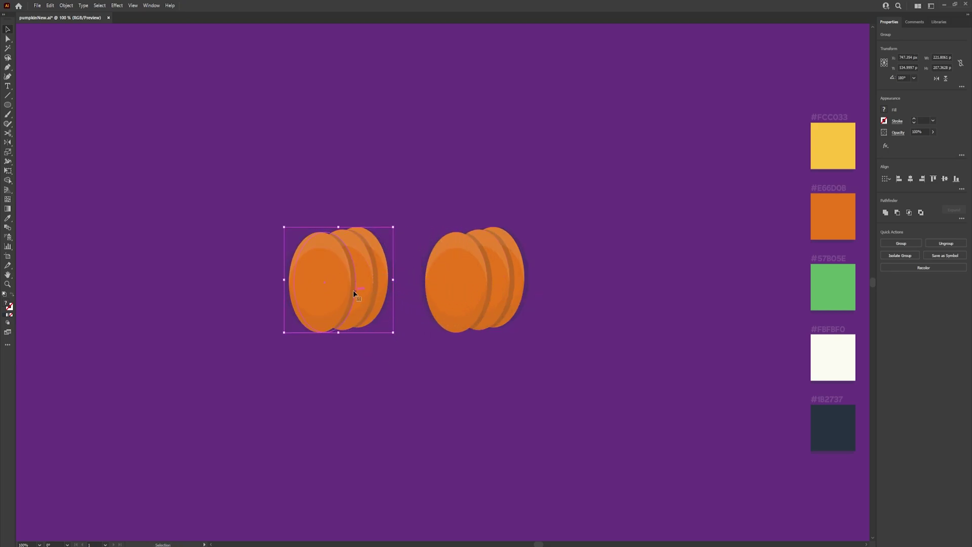
right_click(354, 288)
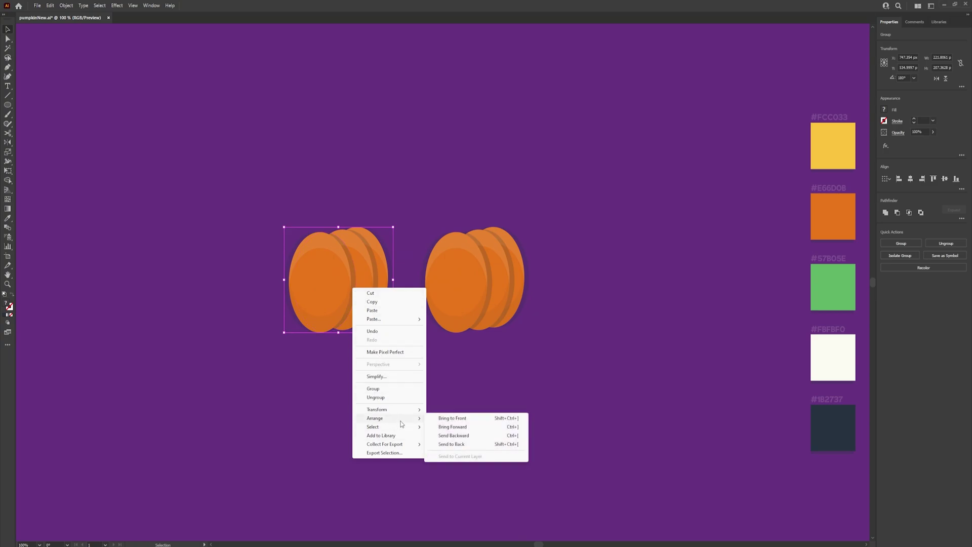
mouse_move(405, 410)
left_click(469, 440)
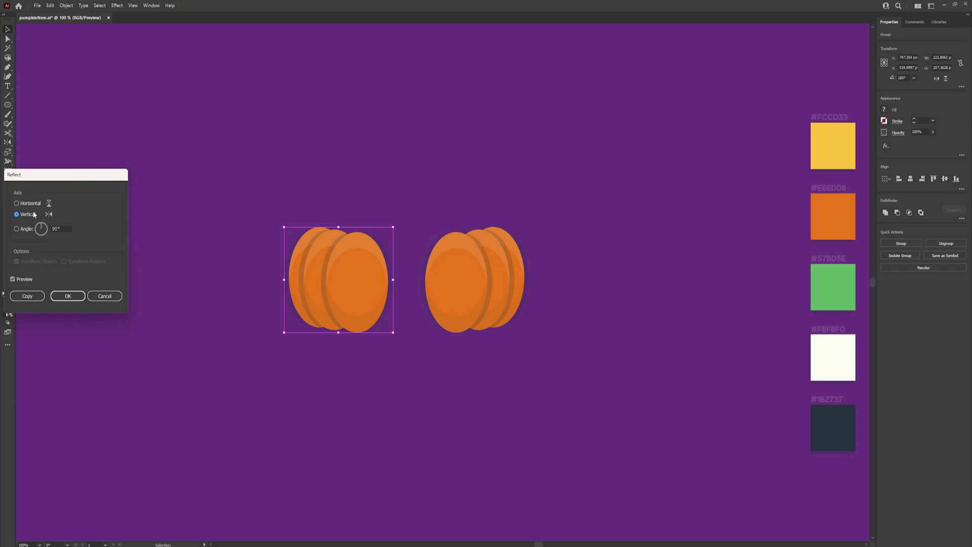
left_click(80, 295)
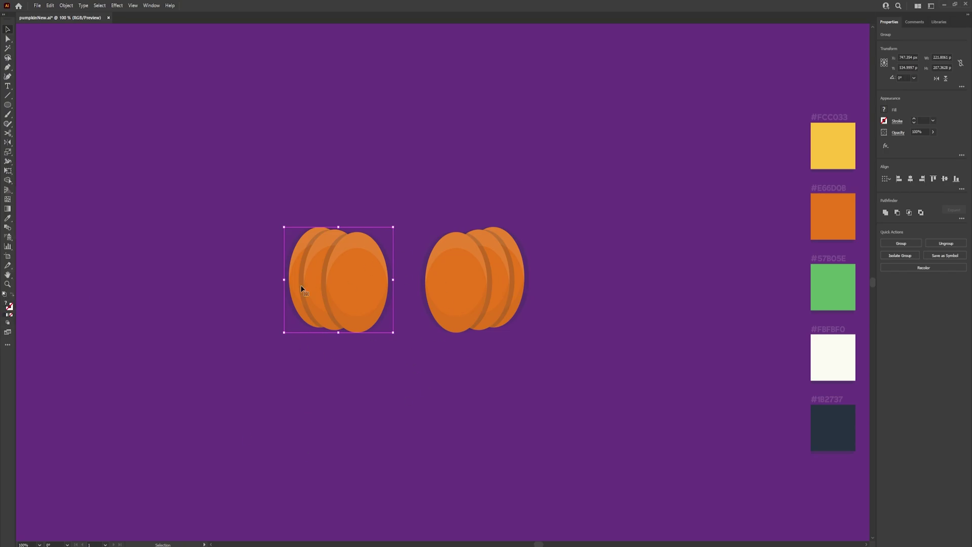
Move the mirrored segments over so their front segment overlaps the original front segment, forming a symmetrical pumpkin
left_click_drag(368, 302, 464, 303)
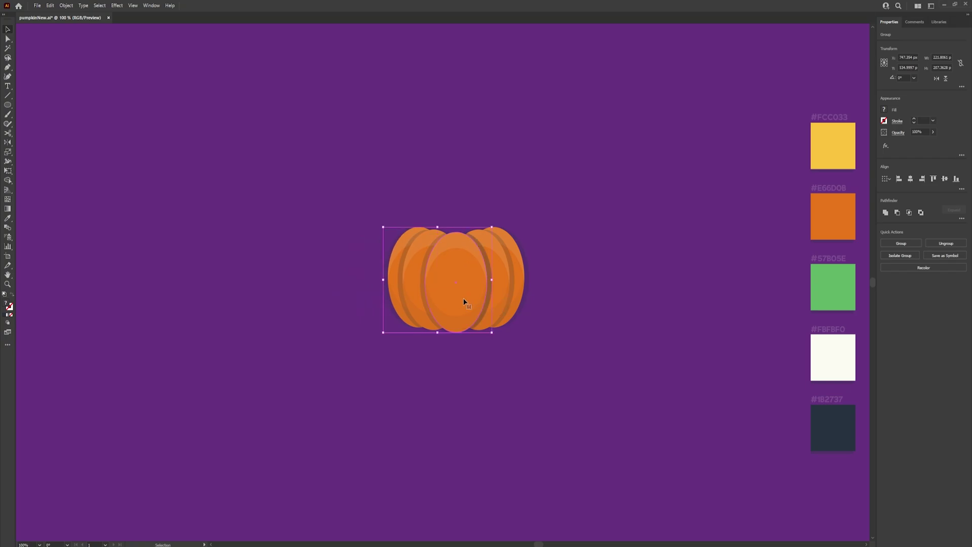
left_click(472, 390)
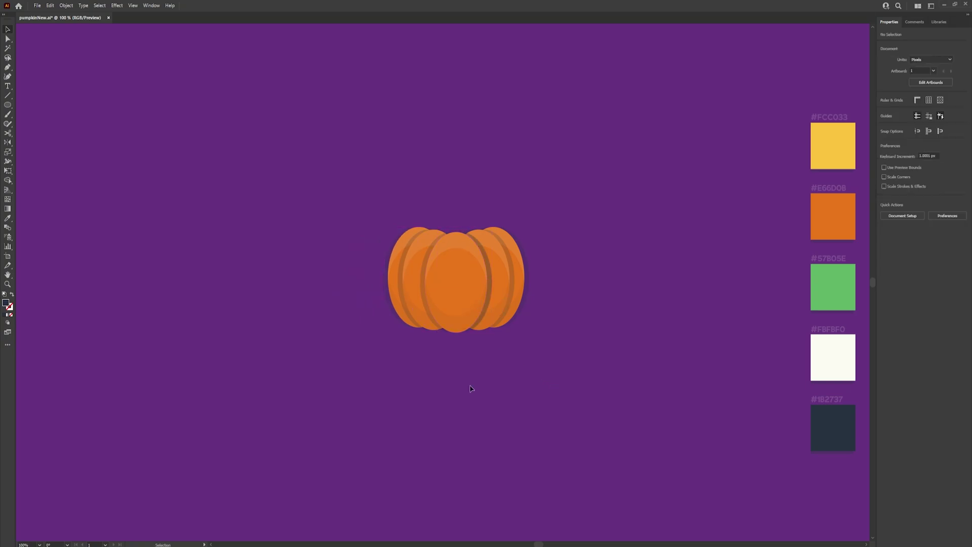
Isolate the top centre segment group and delete its right-hand shadow ellipse, which doubles the one underneath
left_click(490, 276)
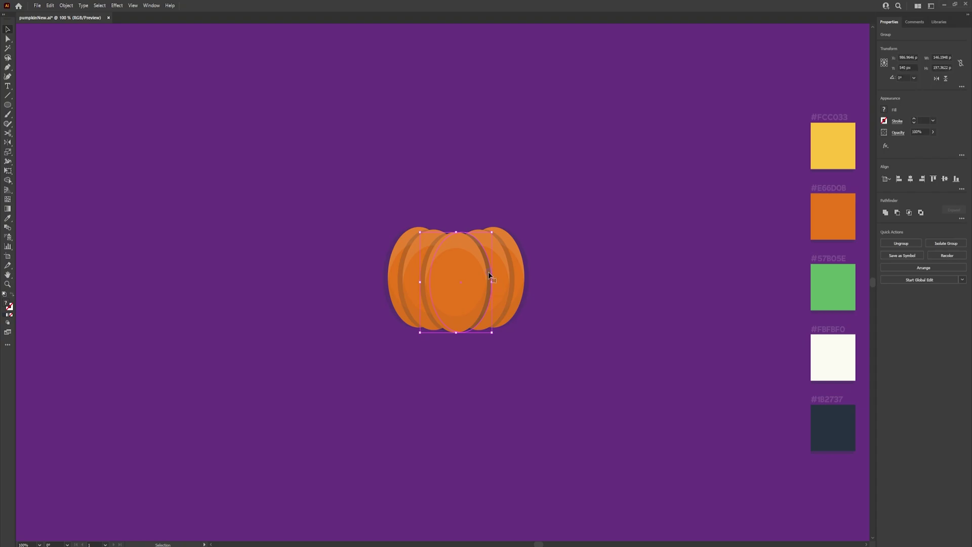
double_click(489, 274)
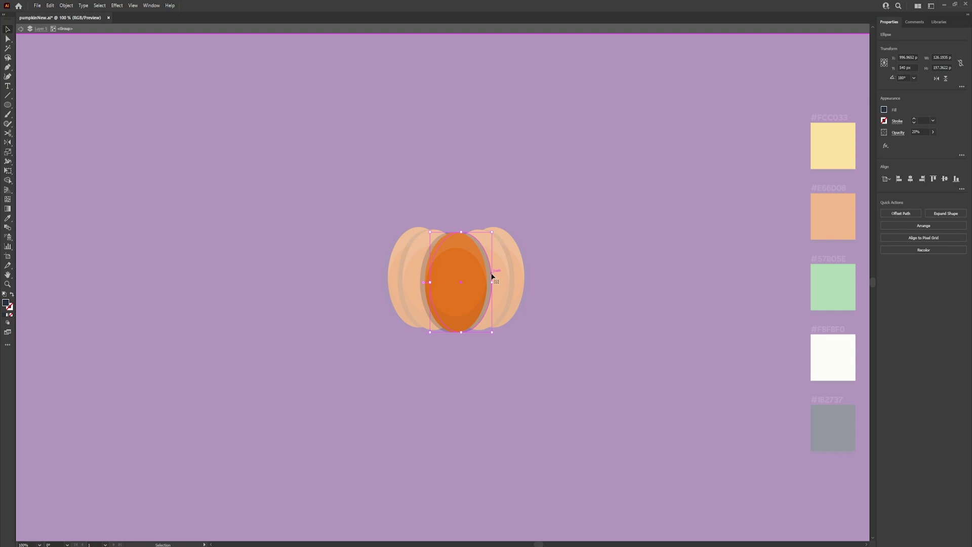
key("ctrl+shift+a")
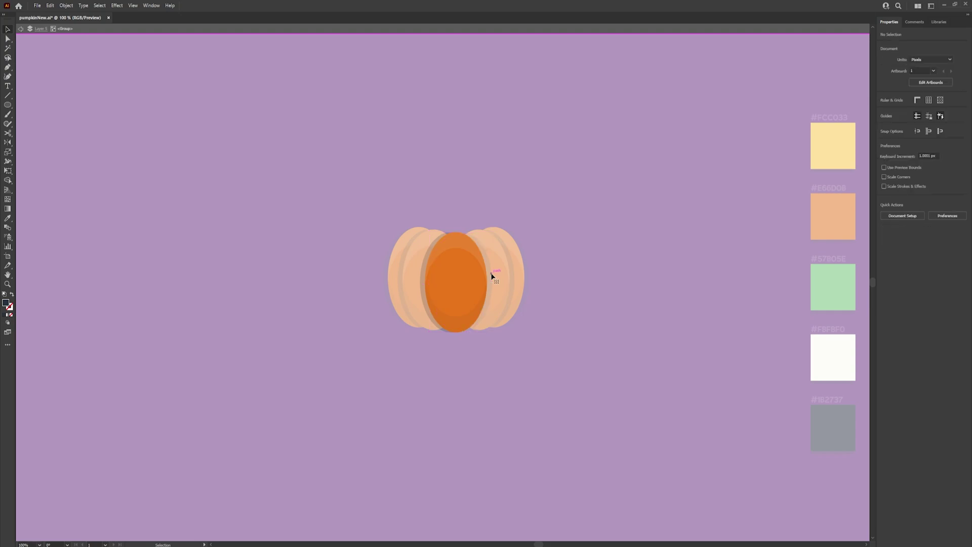
double_click(549, 312)
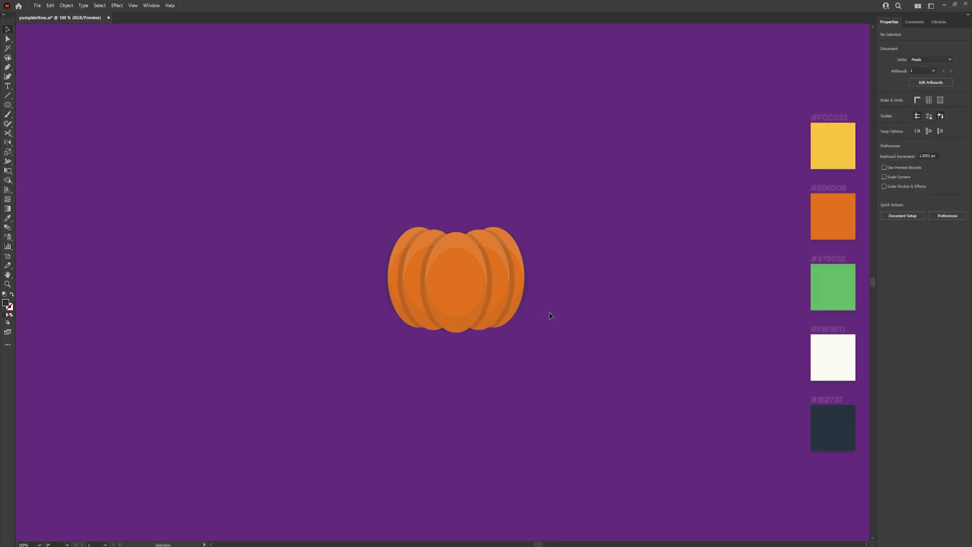
Delete the outer shadow ellipse from the pumpkin's rightmost segment and leave isolation mode
left_click_drag(513, 286, 528, 276)
double_click(527, 274)
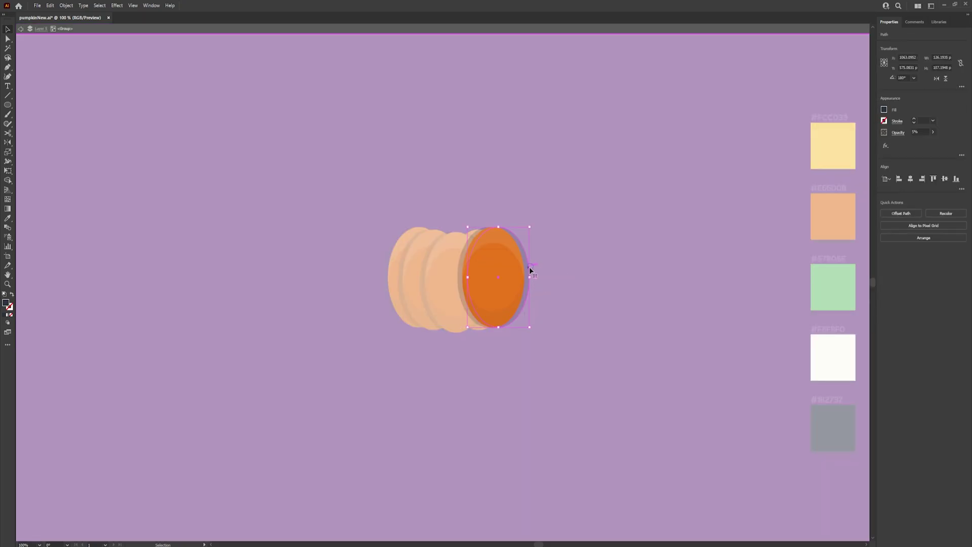
key("Delete")
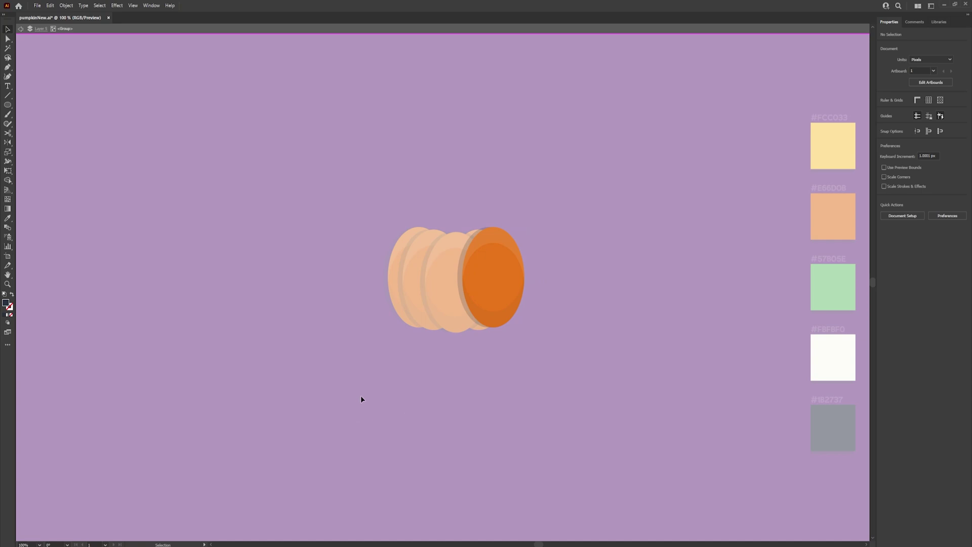
double_click(369, 329)
Delete the outer shadow ellipse from the pumpkin's leftmost segment and leave isolation mode
double_click(385, 276)
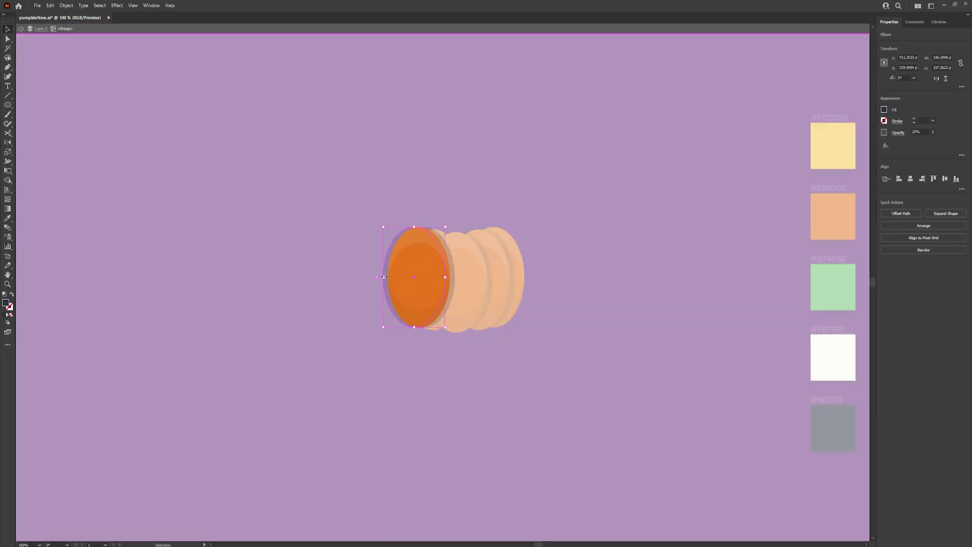
left_click(390, 319)
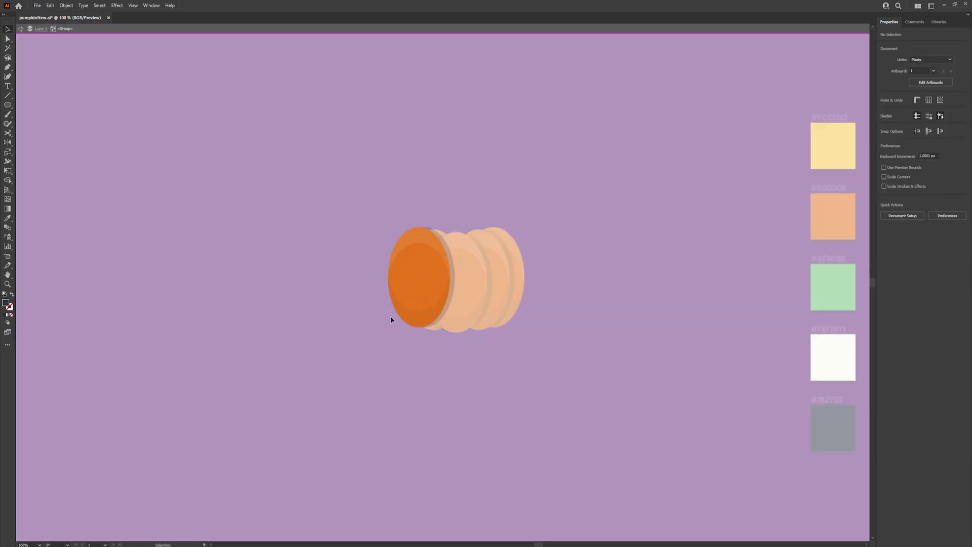
double_click(545, 353)
left_click_drag(591, 380, 303, 185)
left_click(612, 365)
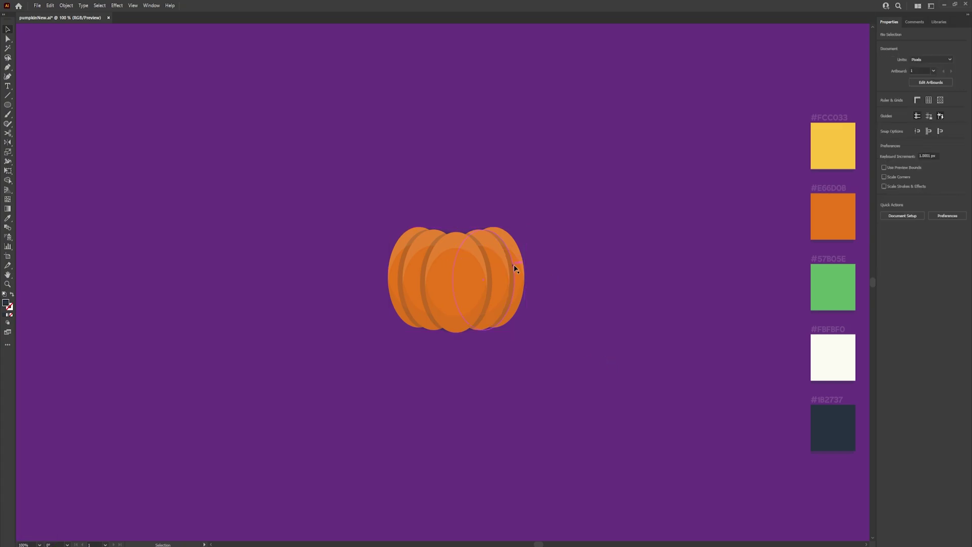
Set the opacity of the outer shadow ellipse on the inner right segment to 15%
left_click(514, 271)
double_click(513, 272)
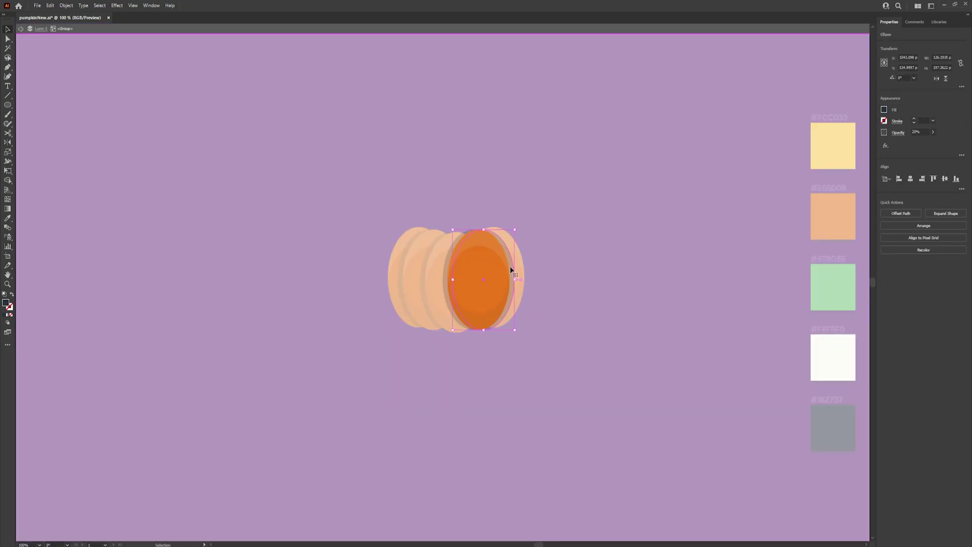
double_click(513, 270)
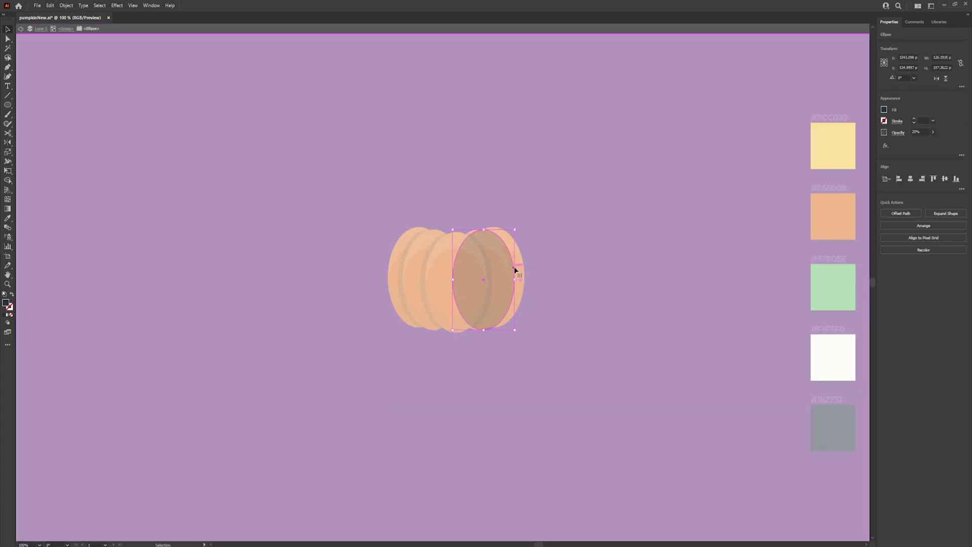
left_click(916, 131)
type("15")
key("Return")
double_click(564, 302)
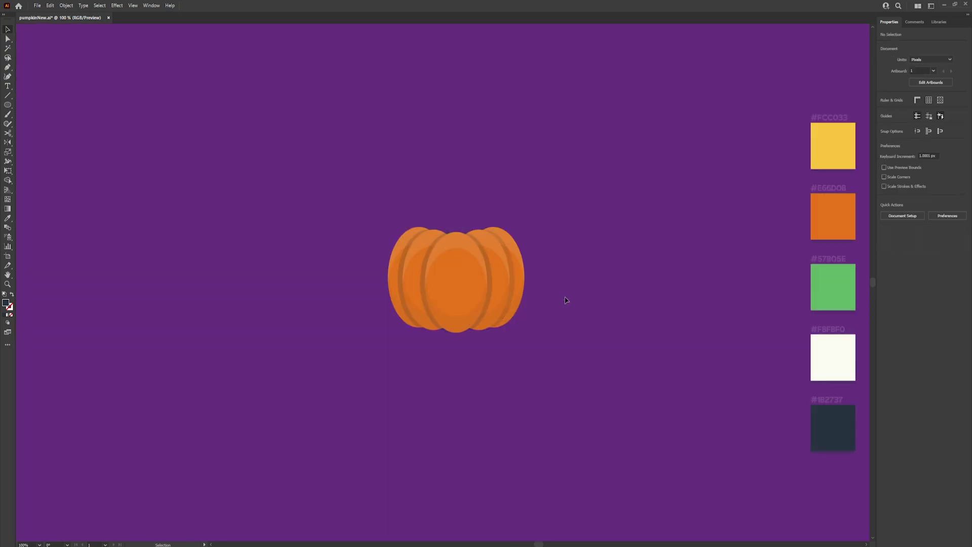
Change the opacity of the outer shadow ellipse on the inner left segment to match its right counterpart
left_click(401, 271)
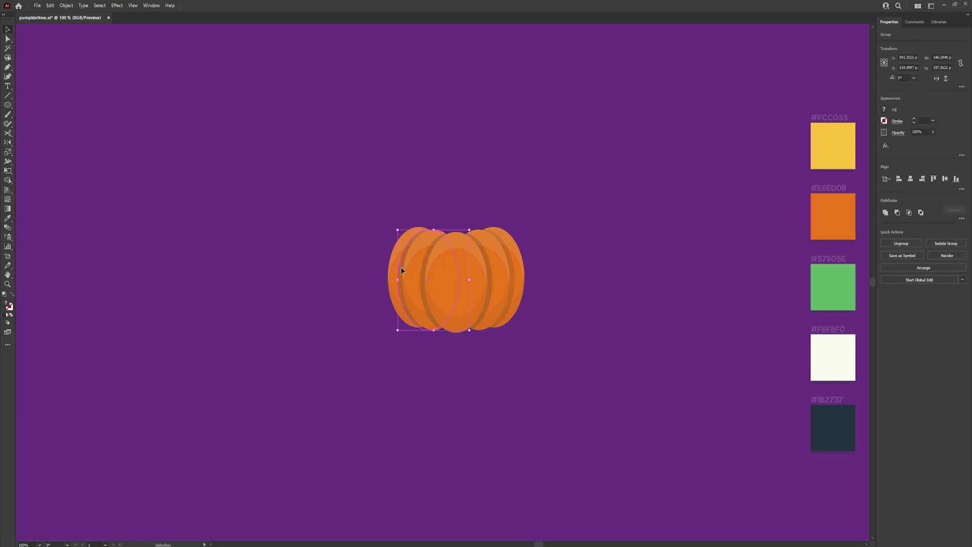
double_click(402, 272)
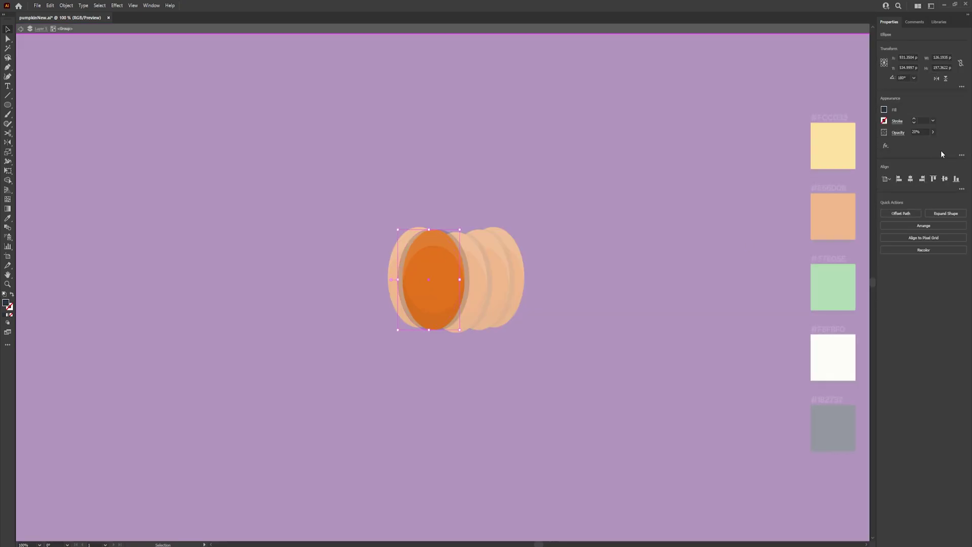
left_click(923, 132)
key("Return")
double_click(563, 323)
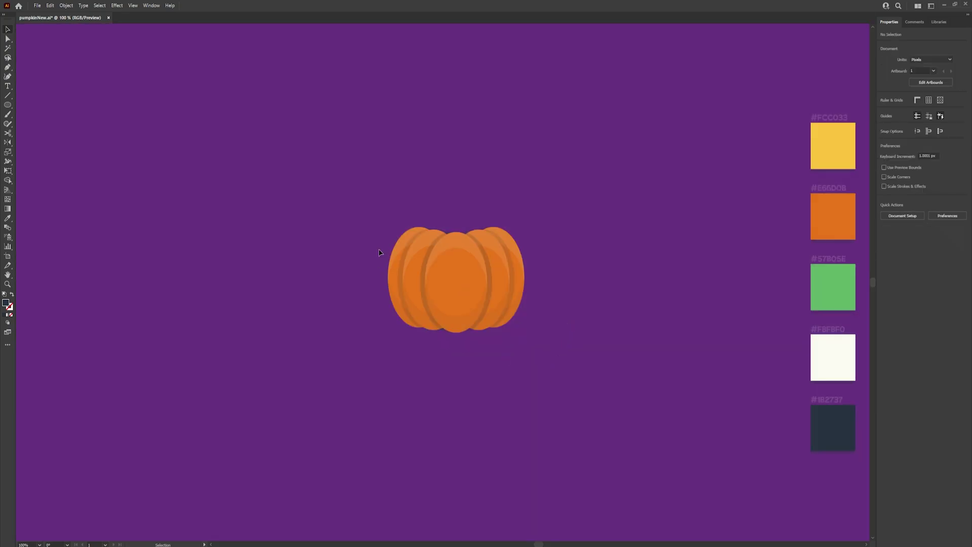
Draw a circle about 94 px across beside the pumpkin and fill it with the palette's green
key("ctrl+alt+2")
left_click(8, 106)
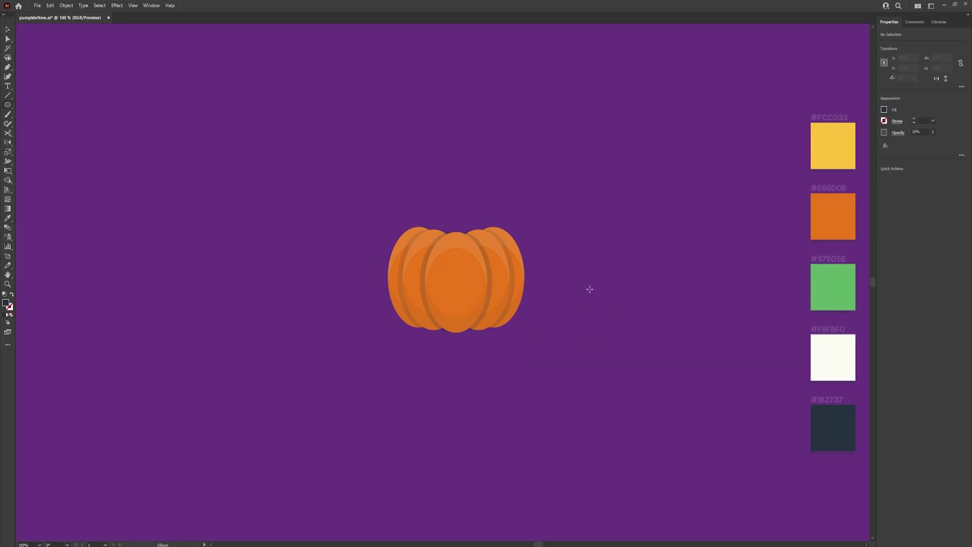
mouse_move(576, 287)
left_mouse_down()
mouse_move(599, 322)
mouse_move(619, 324)
mouse_move(600, 304)
left_mouse_up()
key("i")
left_click(838, 278)
key("v")
left_click(631, 310)
left_click_drag(591, 286, 627, 326)
Duplicate the green circle in place and squash the copy from its top edge to about 75 px high
key("ctrl+c")
key("ctrl+f")
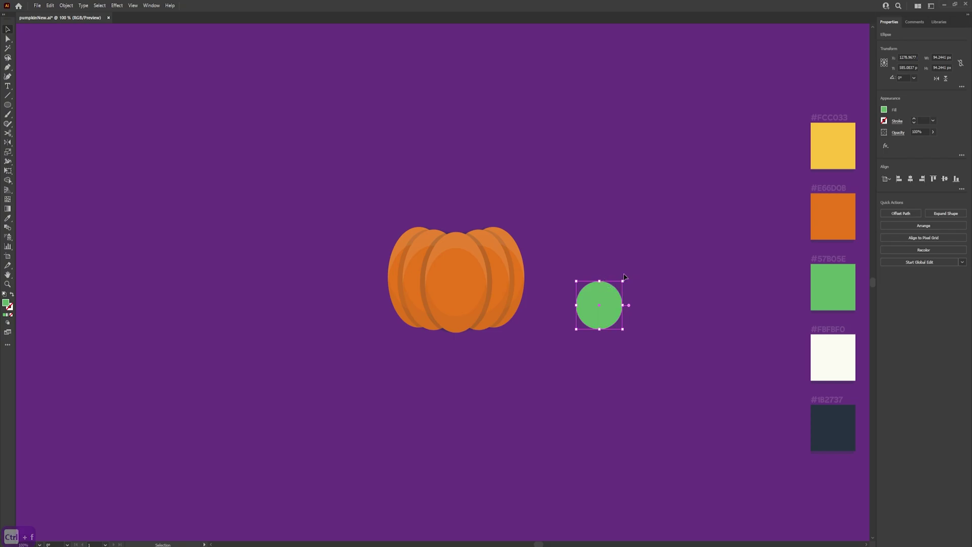
left_click_drag(600, 281, 602, 289)
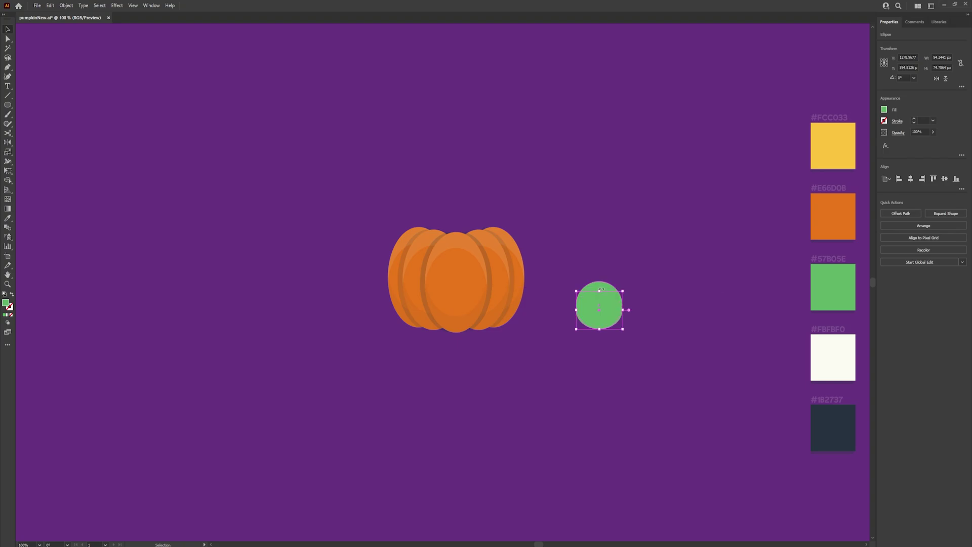
Duplicate the full green circle in place beneath the squashed ellipse and fill that copy with the palette's off-white
left_click_drag(647, 354, 611, 249)
left_click(653, 333)
left_click(603, 287)
key("ctrl+z")
key("ctrl+[")
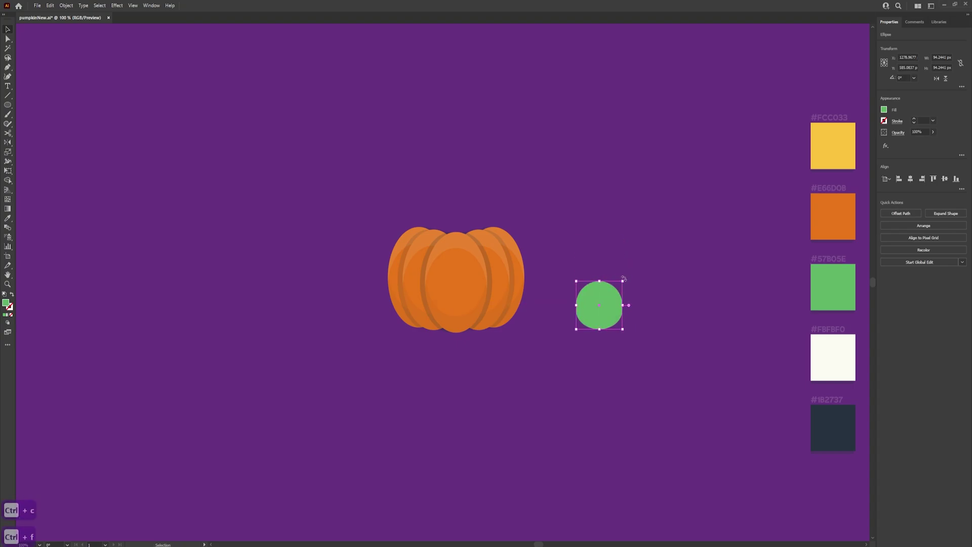
key("i")
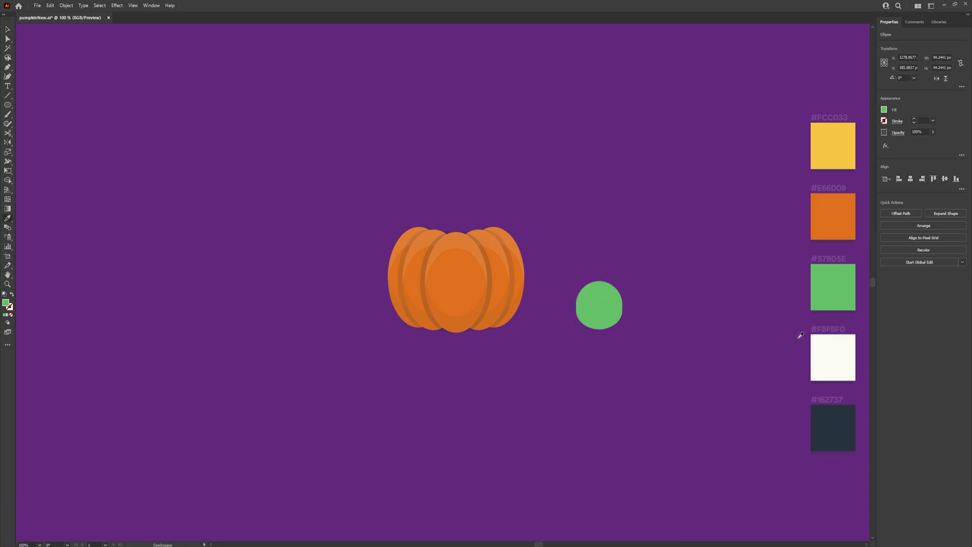
left_click(835, 354)
key("v")
Set the opacity of the off-white circle to 10% as a highlight
left_click(664, 329)
left_click(612, 287)
left_click(918, 131)
type("10")
key("Return")
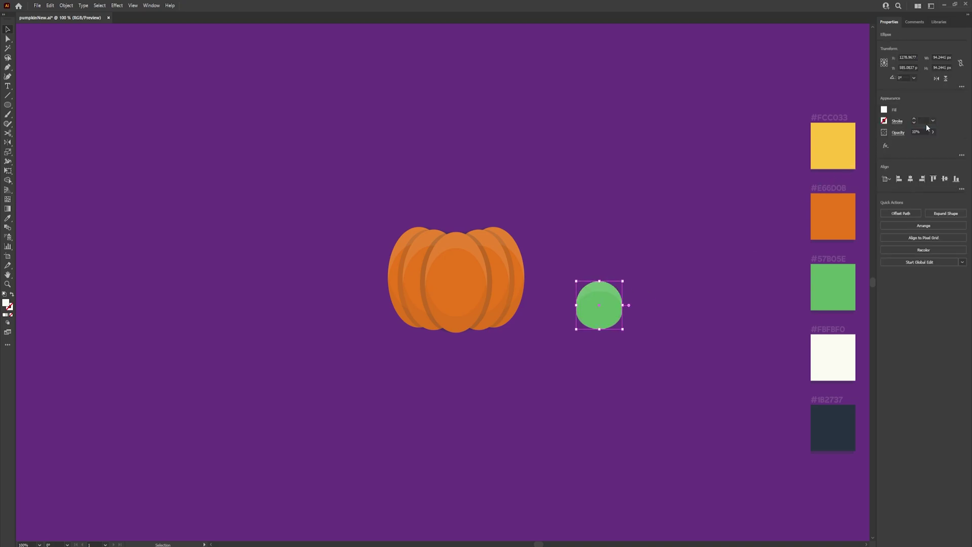
Group the highlighted green circle pieces, move the group to the pumpkin's top and send it to the back
left_click(675, 325)
left_click_drag(559, 260, 560, 260)
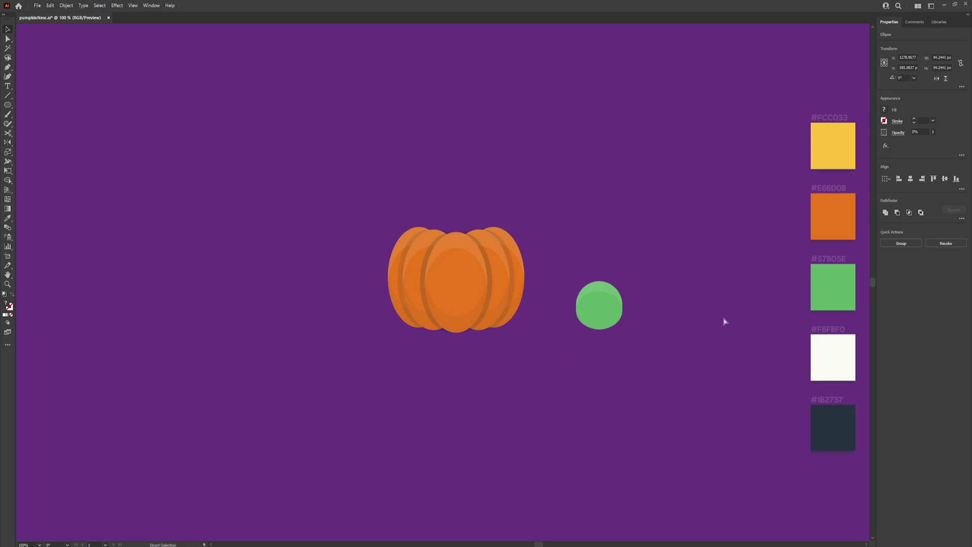
key("ctrl+g")
left_click_drag(606, 297, 466, 209)
right_click(467, 210)
mouse_move(509, 349)
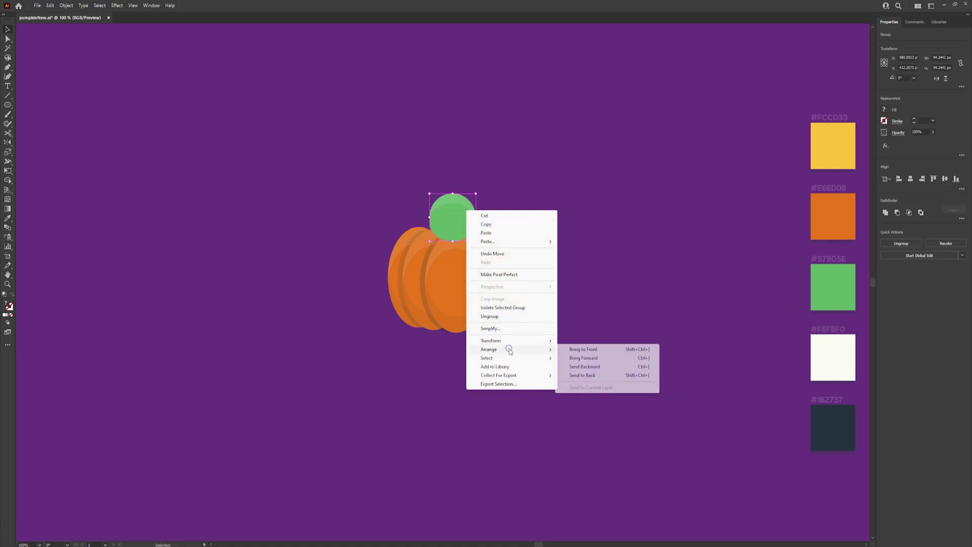
left_click(593, 378)
Center the green stem group behind the middle segment so only its cap shows above the pumpkin
left_click_drag(463, 214, 469, 234)
scroll(467, 238, "up", 2)
left_click_drag(489, 285, 487, 279)
scroll(460, 230, "up", 4)
left_click(494, 215)
scroll(486, 218, "down", 6)
left_click_drag(595, 290, 580, 334)
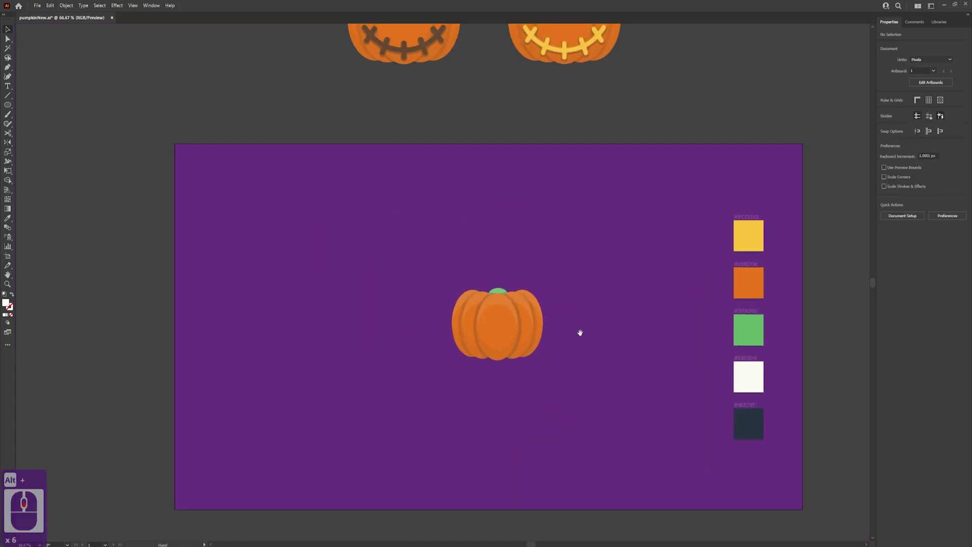
scroll(581, 333, "up", 1)
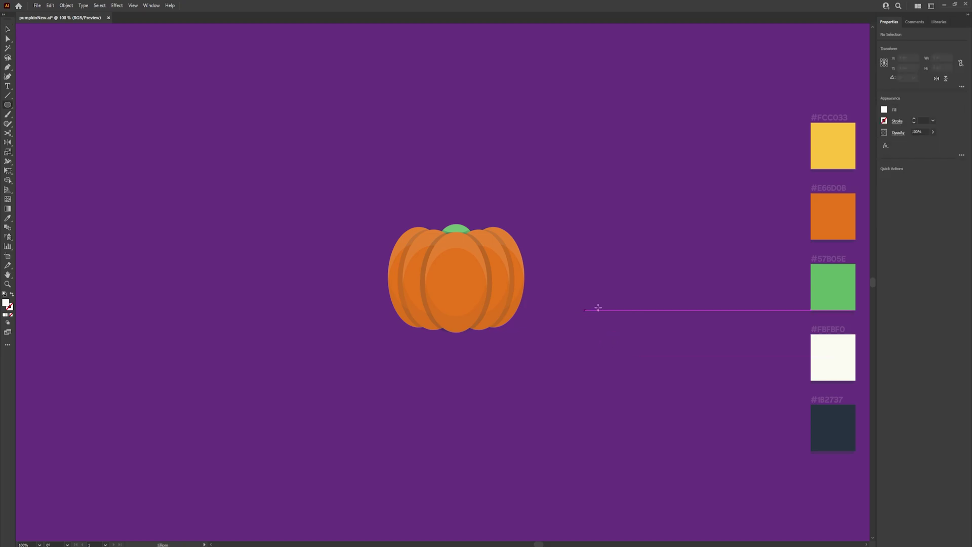
Draw an off-white circle about 90 px across below the pumpkin and place an overlapping duplicate diagonally up and to its right
left_click(10, 105)
left_click_drag(576, 311, 572, 375)
key("v")
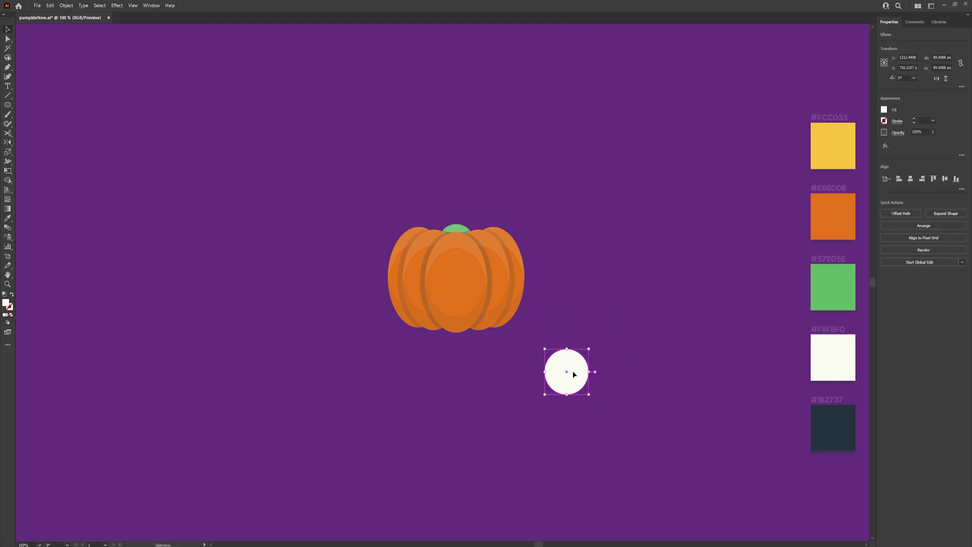
left_click_drag(574, 374, 586, 369)
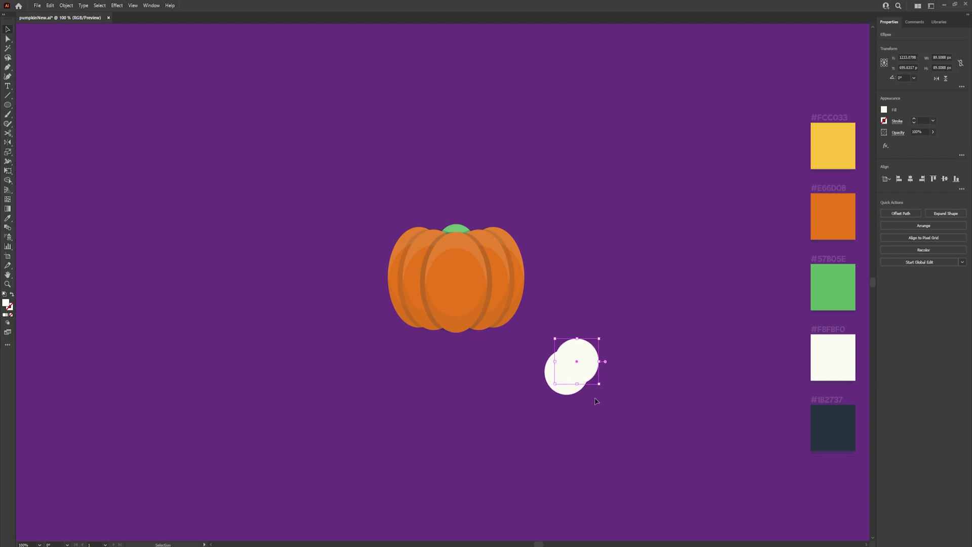
Divide the two overlapping off-white circles with Pathfinder and ungroup the resulting pieces
left_click(557, 384, "shift")
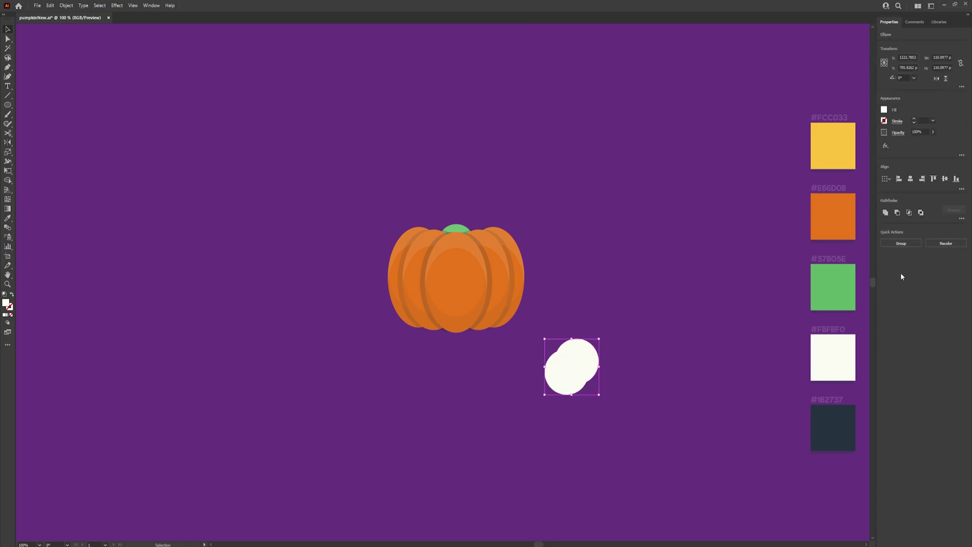
left_click(962, 219)
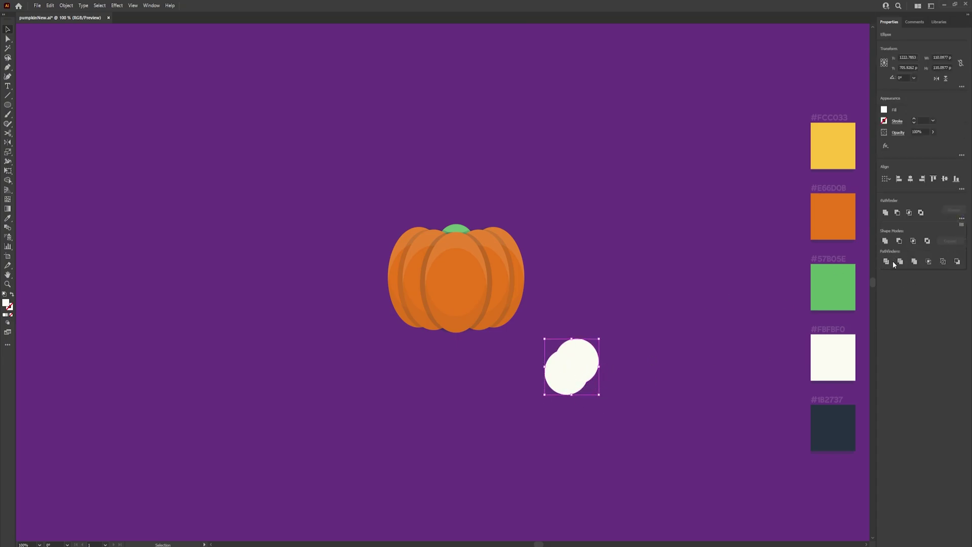
left_click(887, 261)
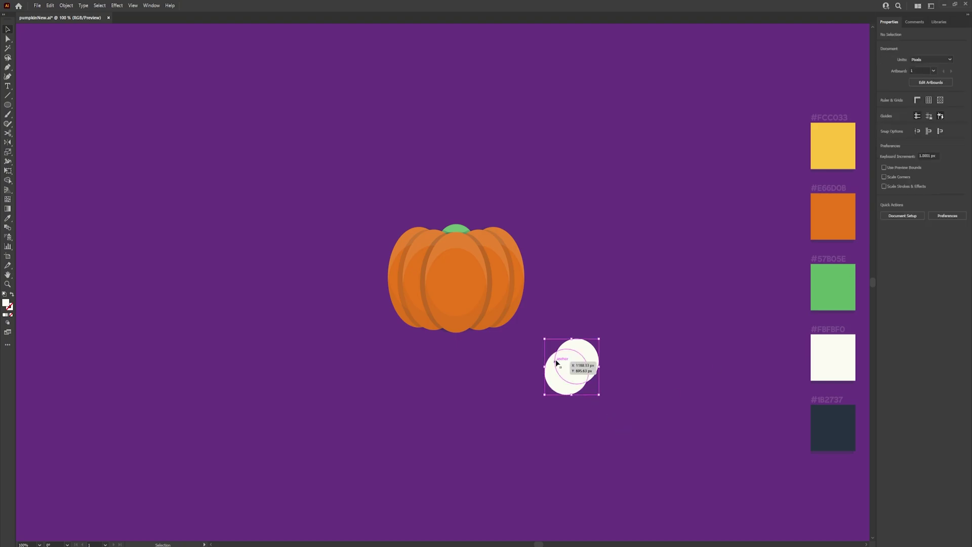
right_click(579, 369)
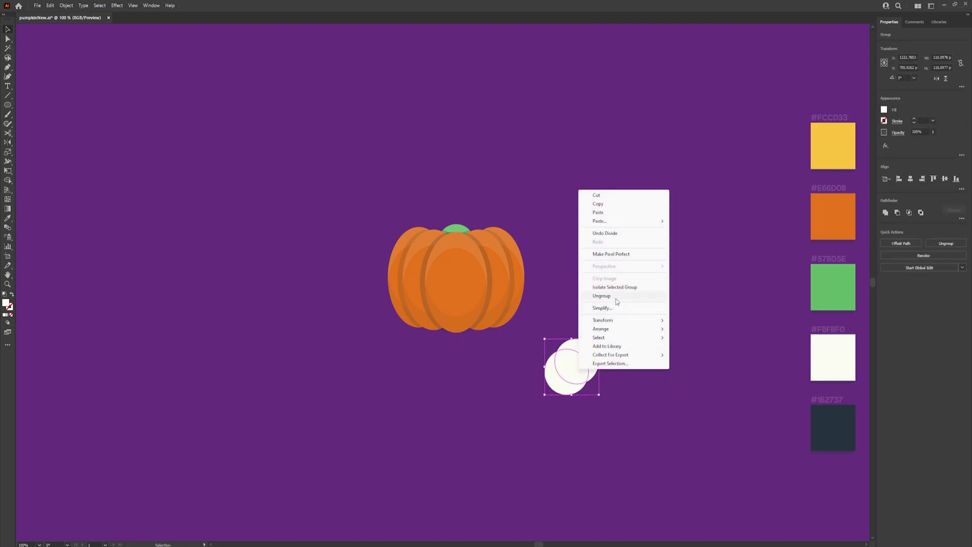
left_click(610, 296)
Delete the overlap and the upper-right piece, keeping only the lower-left crescent
left_click(639, 379)
left_click(573, 361)
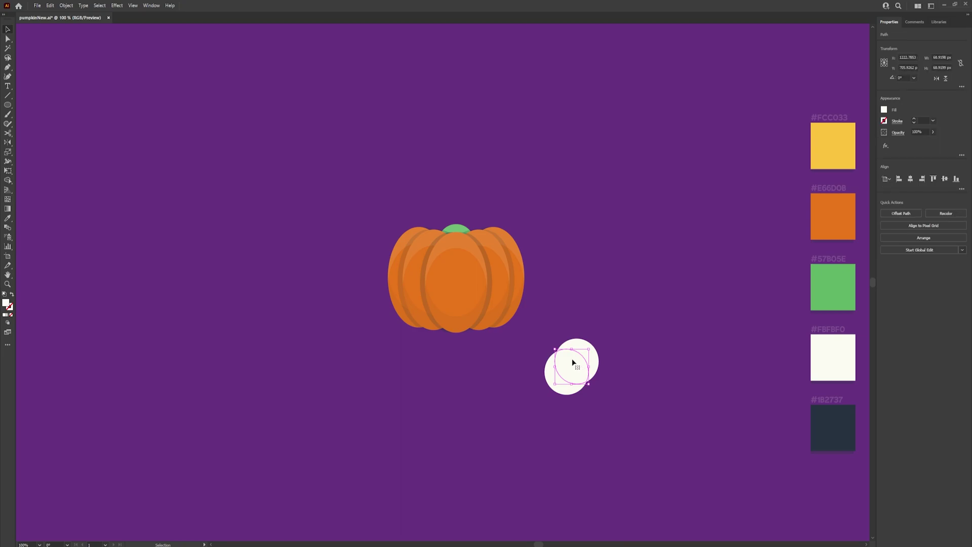
key("Delete")
left_click(591, 350)
key("Delete")
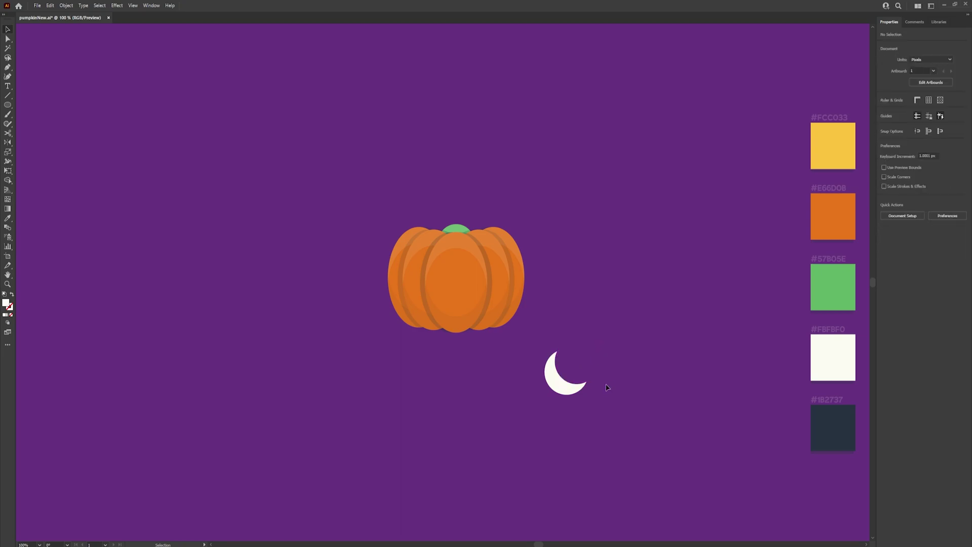
Enlarge the off-white crescent proportionally to about 113 px wide
left_click_drag(565, 386, 616, 398)
key("ctrl+shift+a")
left_click(579, 382)
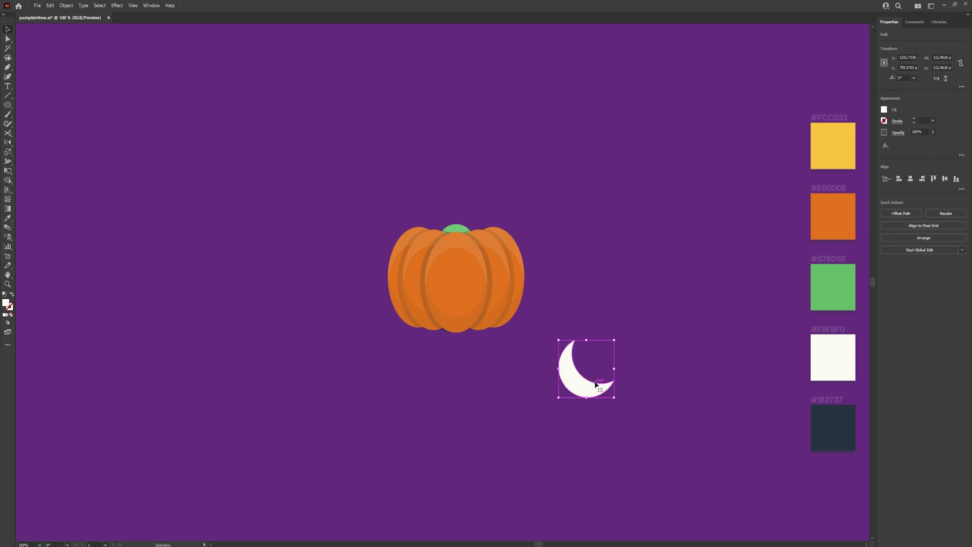
Duplicate the crescent in place and apply an Offset Path effect of -5 px to the copy
key("ctrl+c")
key("ctrl+f")
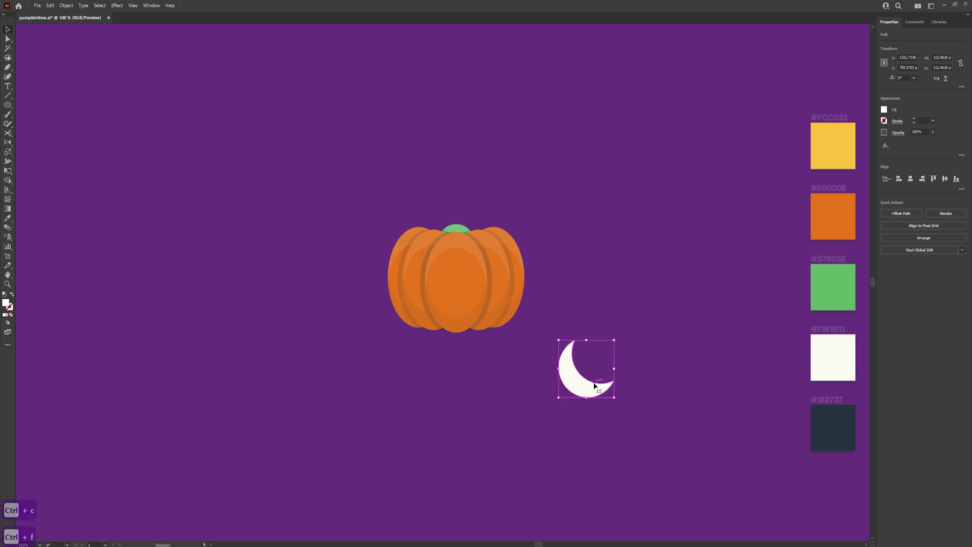
left_click(116, 6)
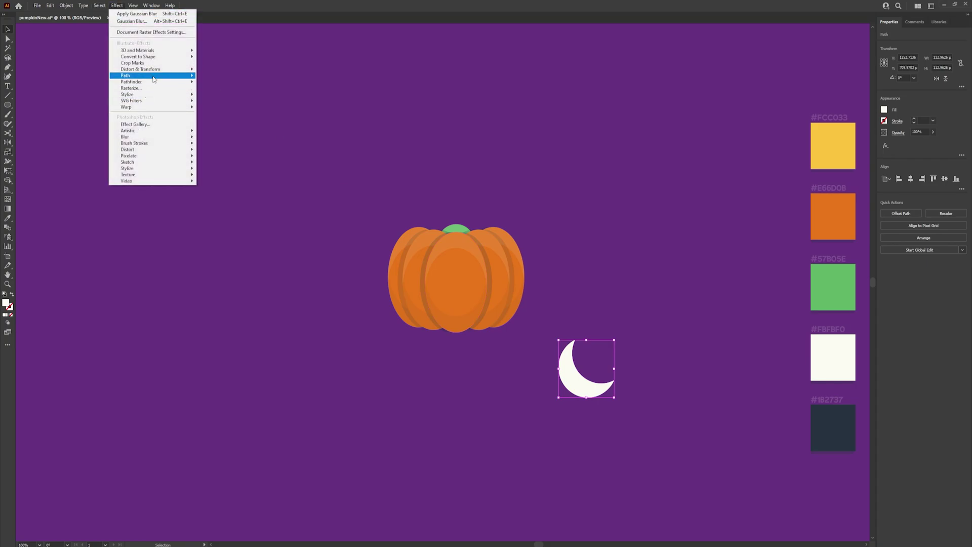
mouse_move(155, 79)
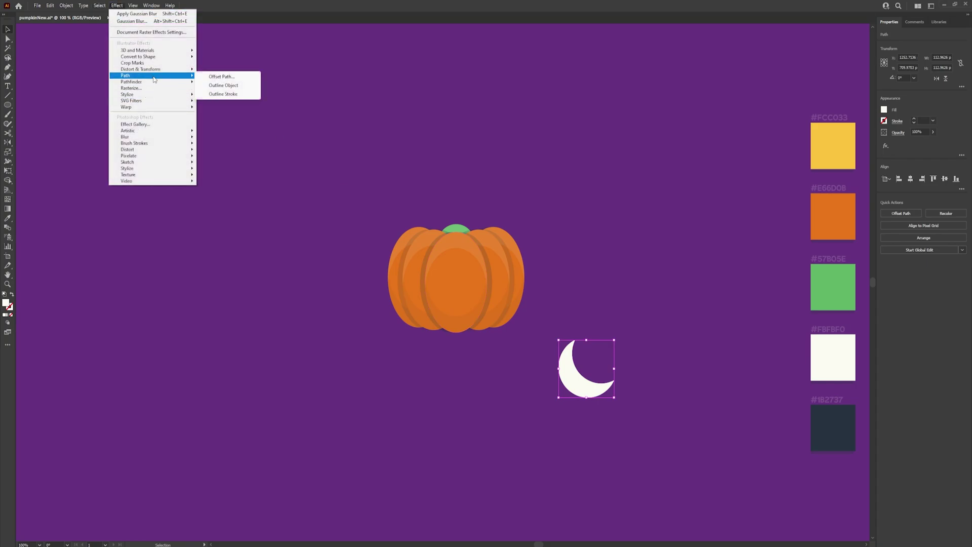
left_click(222, 77)
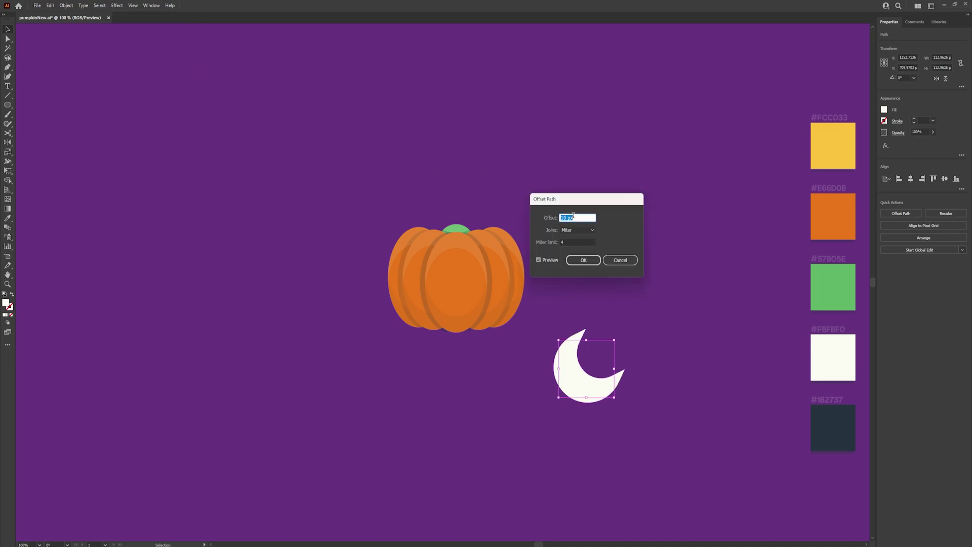
type("-5")
left_click(585, 261)
left_click(585, 261)
Fill both the outer and inner crescents with the palette's dark navy
left_click_drag(575, 374, 555, 386, "alt")
key("ctrl+z")
left_click_drag(641, 437, 610, 380)
key("i")
left_click(845, 424)
key("v")
left_click(643, 422)
left_click_drag(647, 441, 563, 344)
left_click_drag(566, 387, 513, 391)
key("ctrl+z")
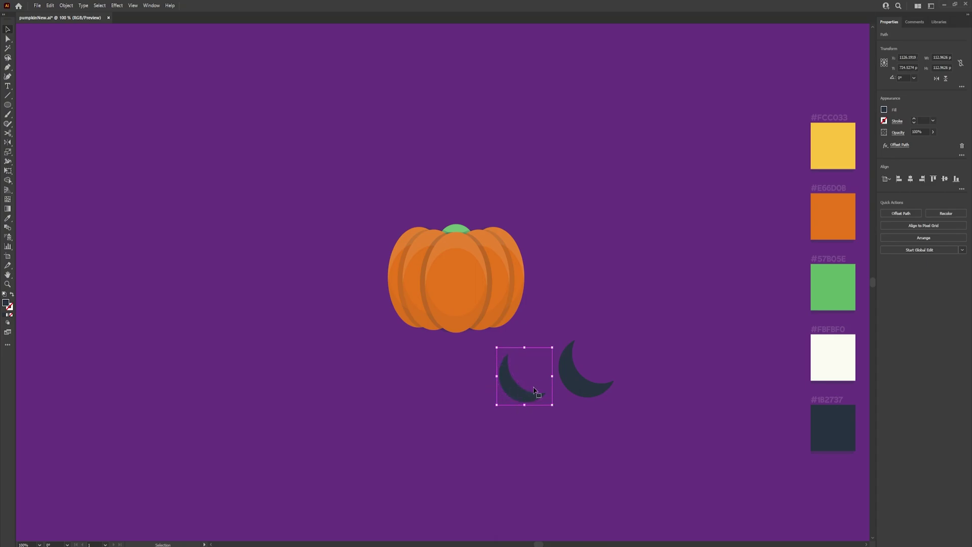
key("ctrl+z")
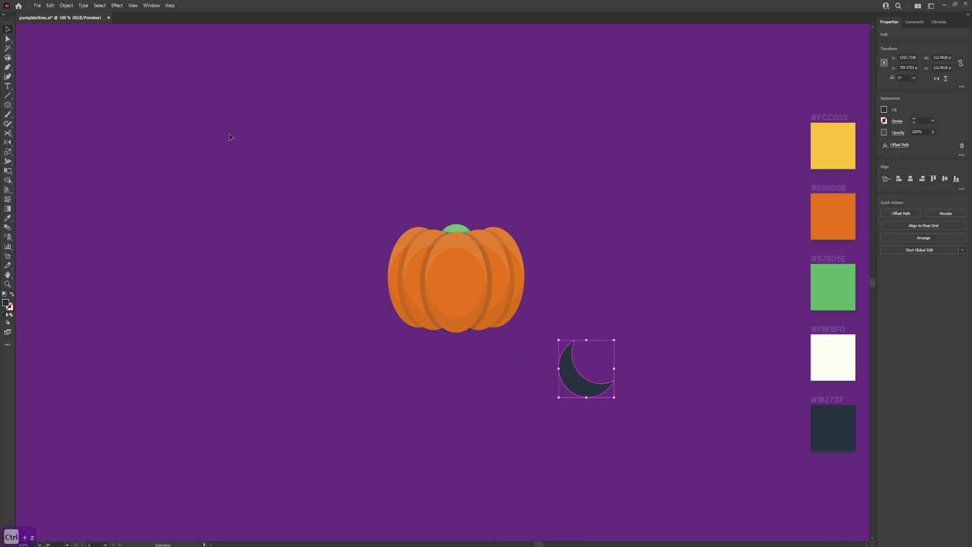
Expand the inner crescent's offset appearance and set its opacity to 50%
left_click(66, 5)
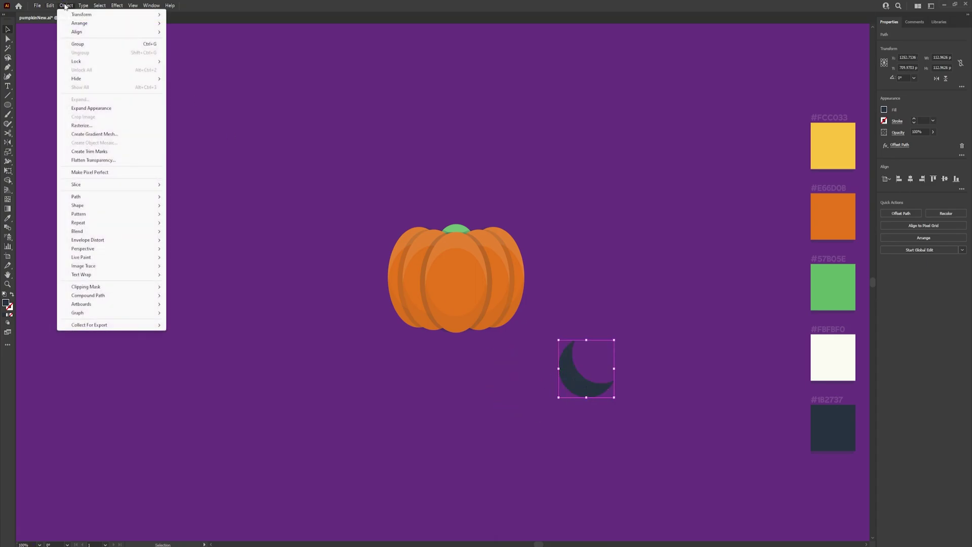
left_click(115, 108)
left_click(573, 386)
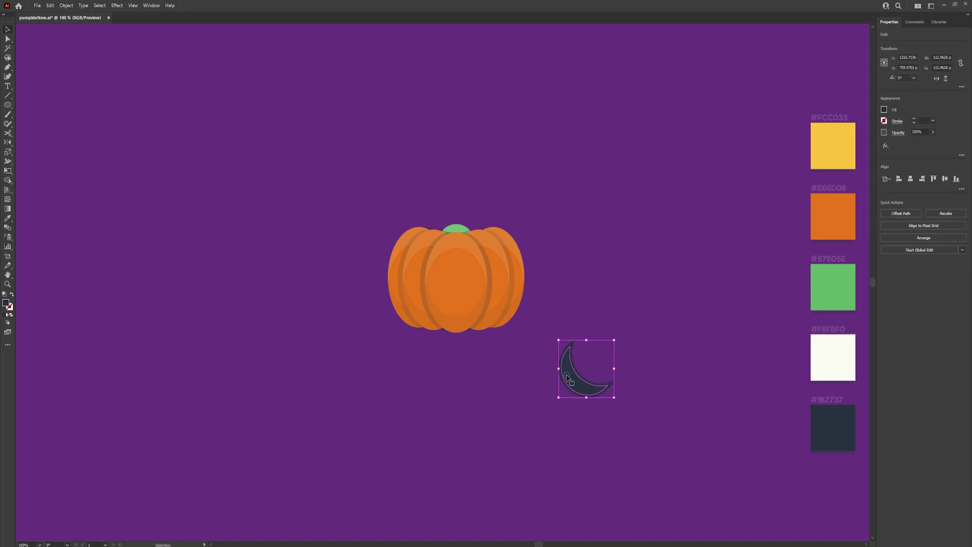
left_click(921, 133)
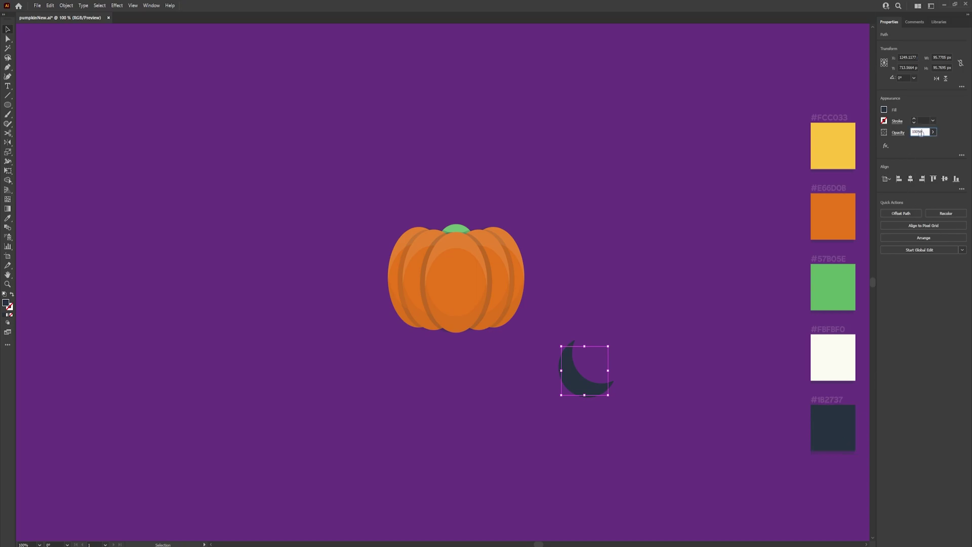
type("50")
key("Return")
left_click(619, 412)
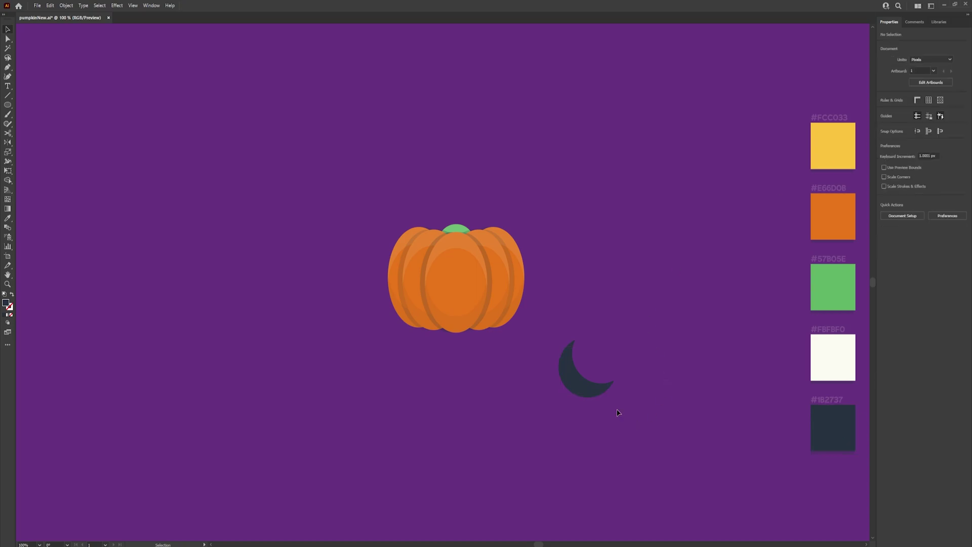
Reduce the opacity of the outer dark crescent
left_click(576, 346)
left_click(920, 130)
key("Return")
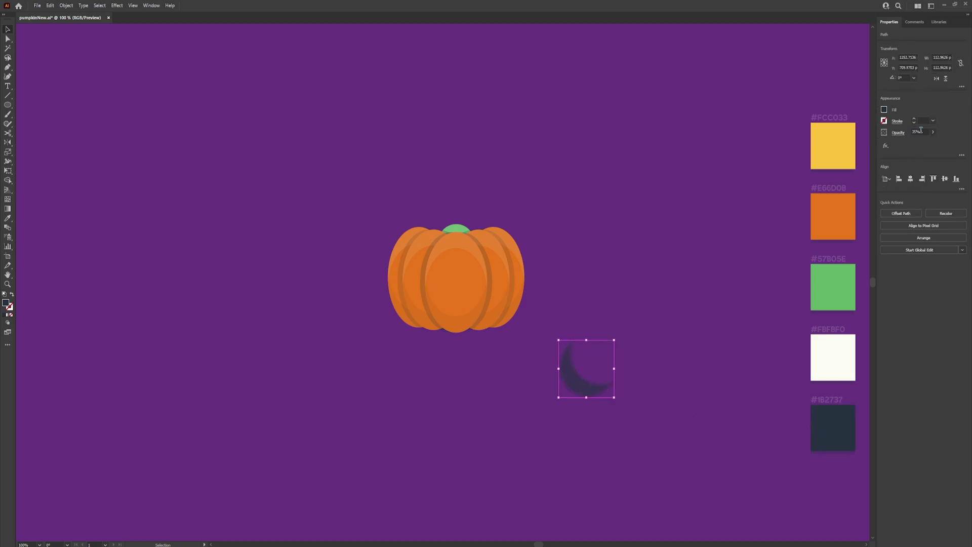
left_click(642, 403)
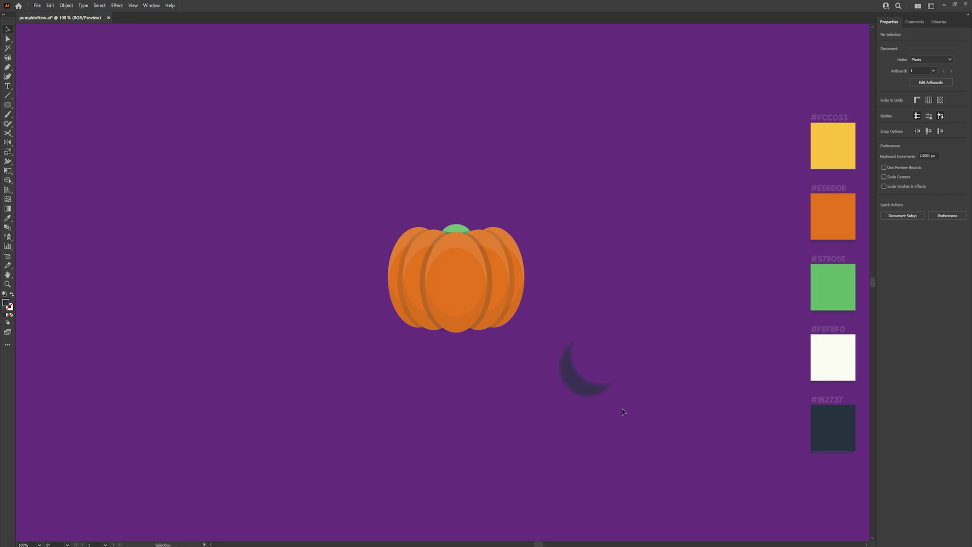
Duplicate the outer crescent in place and fill the copy with the palette's orange
left_click_drag(577, 348, 577, 324)
key("ctrl+z")
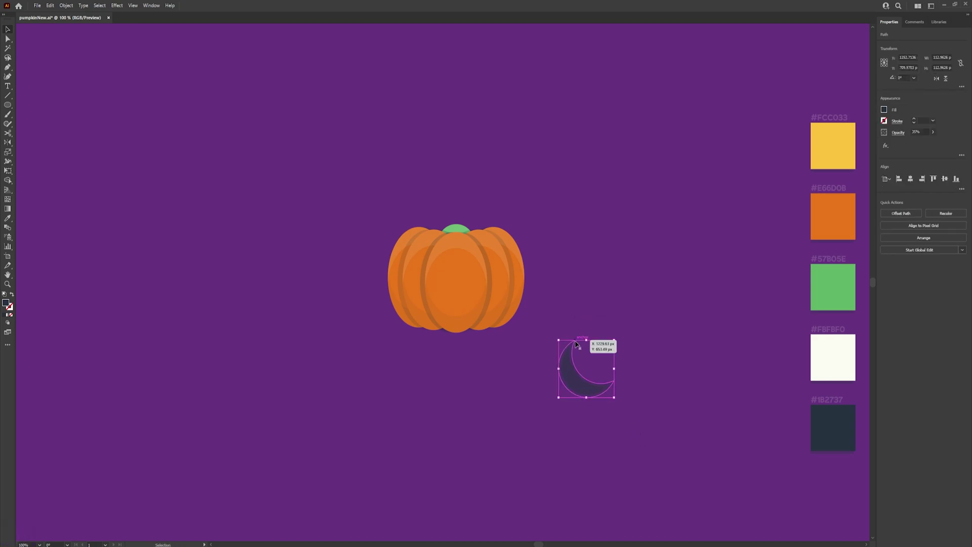
key("ctrl+c")
key("ctrl+f")
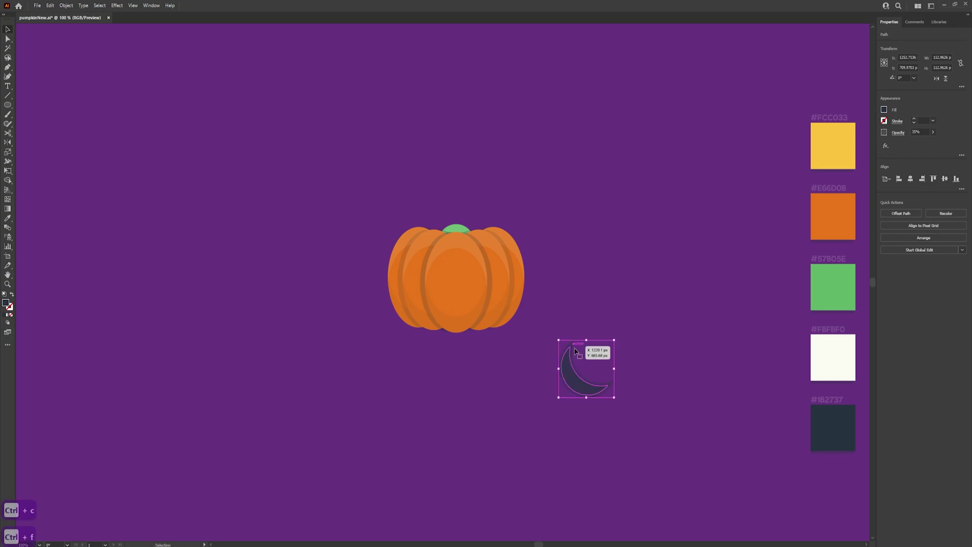
key("i")
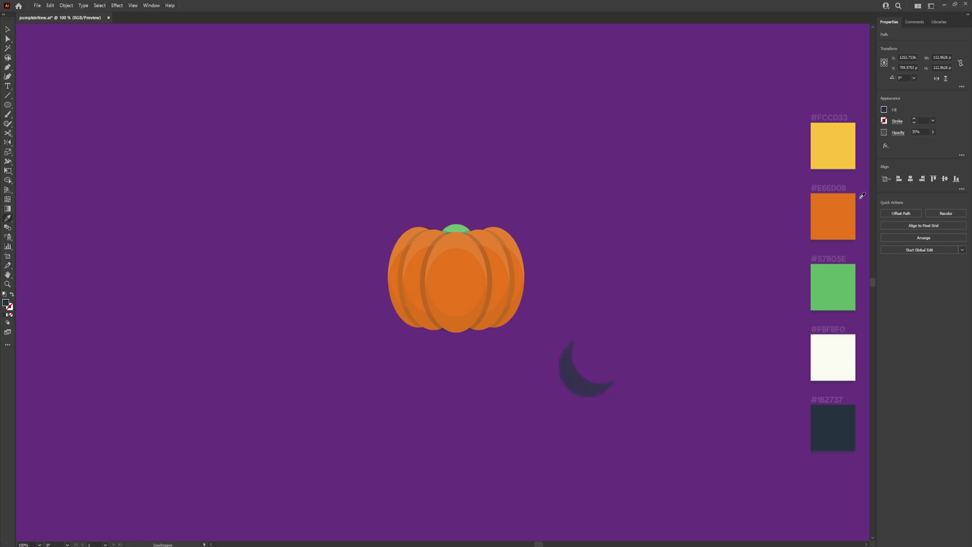
left_click(840, 198)
key("v")
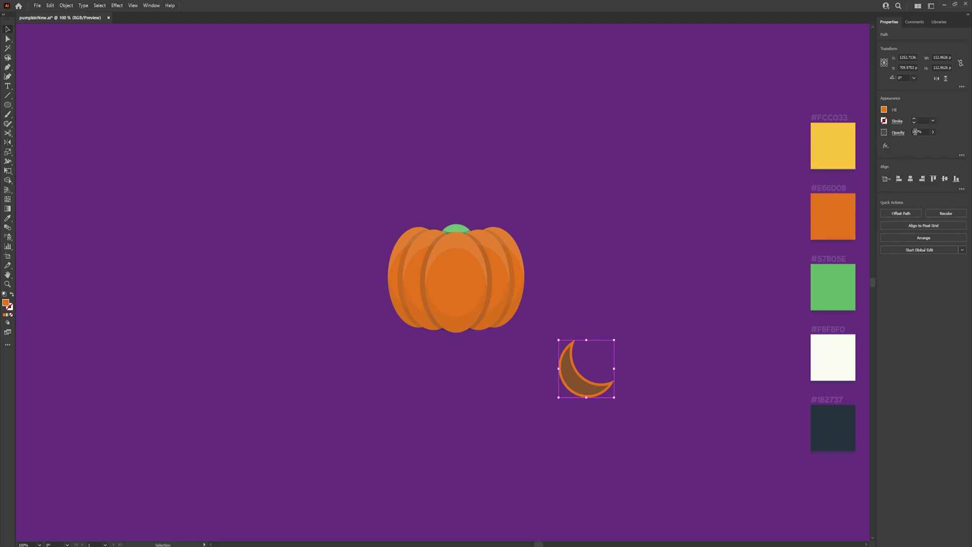
Send the orange crescent copy behind the dark crescents
right_click(576, 340)
mouse_move(623, 302)
left_click(688, 327)
left_click(655, 432)
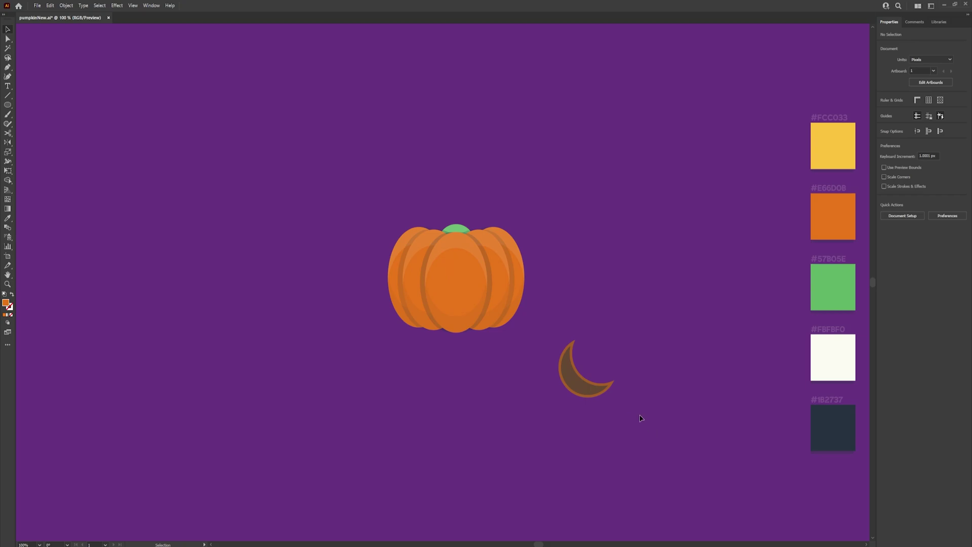
Move the inner dark crescent inside the outer one so it sits against the outer curve's lower-left edge
left_click(573, 378)
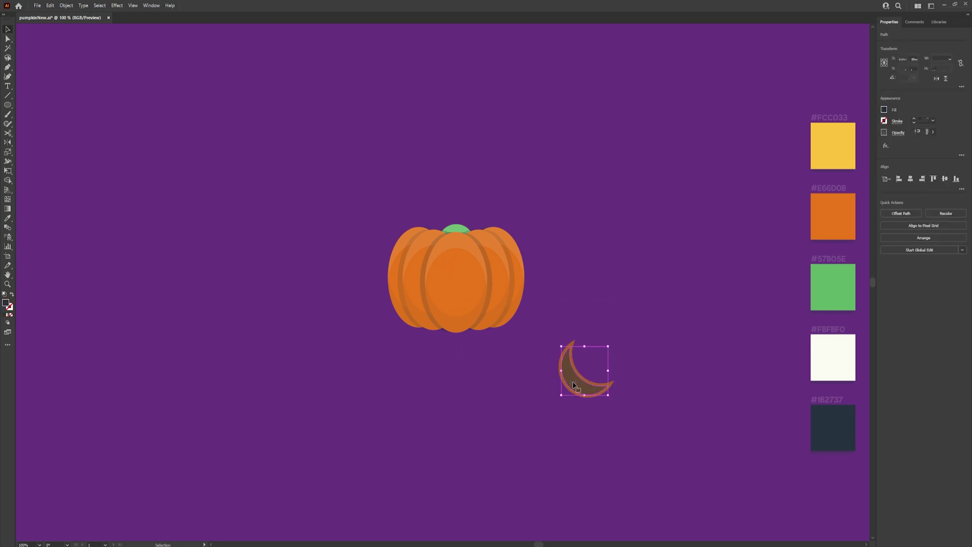
scroll(580, 389, "up", 5, "alt")
left_click_drag(581, 389, 526, 363)
scroll(644, 421, "down", 7, "alt")
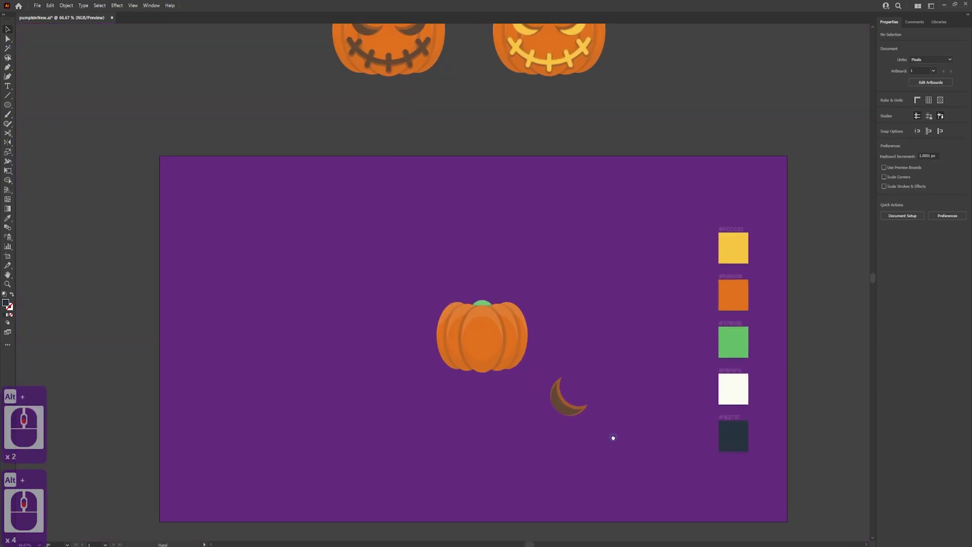
scroll(601, 428, "up", 2, "alt")
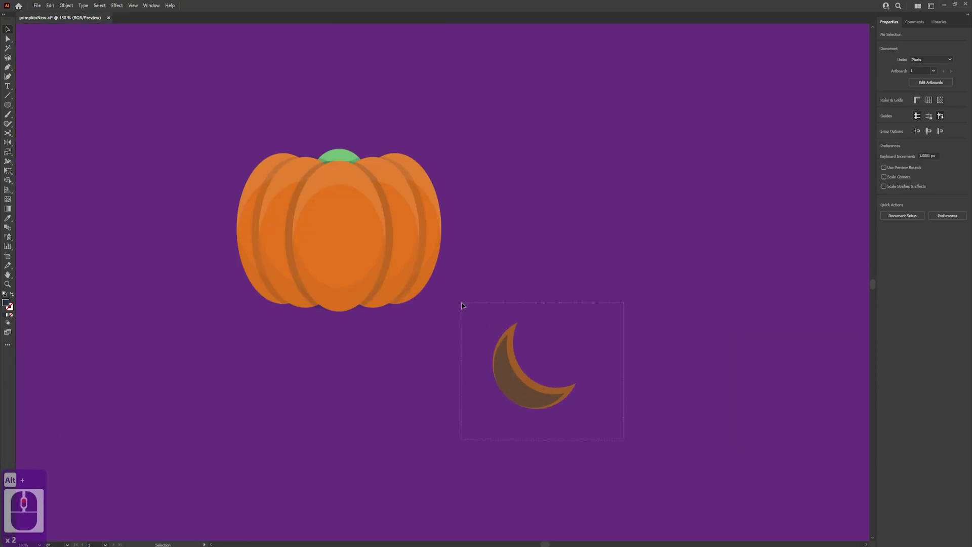
Group all layers of the crescent into one eye shape
left_click_drag(461, 303, 461, 303)
key("ctrl+g")
left_click(647, 356)
left_click_drag(647, 356, 531, 335)
Duplicate the crescent eye group to its right and reflect the copy across the vertical axis
left_click(408, 378)
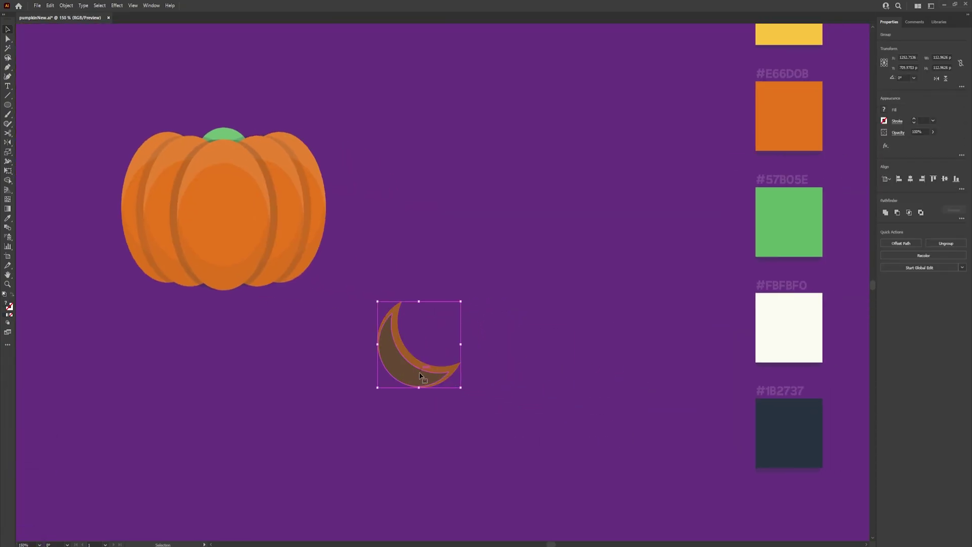
left_click_drag(402, 371, 520, 372, "alt")
right_click(522, 364)
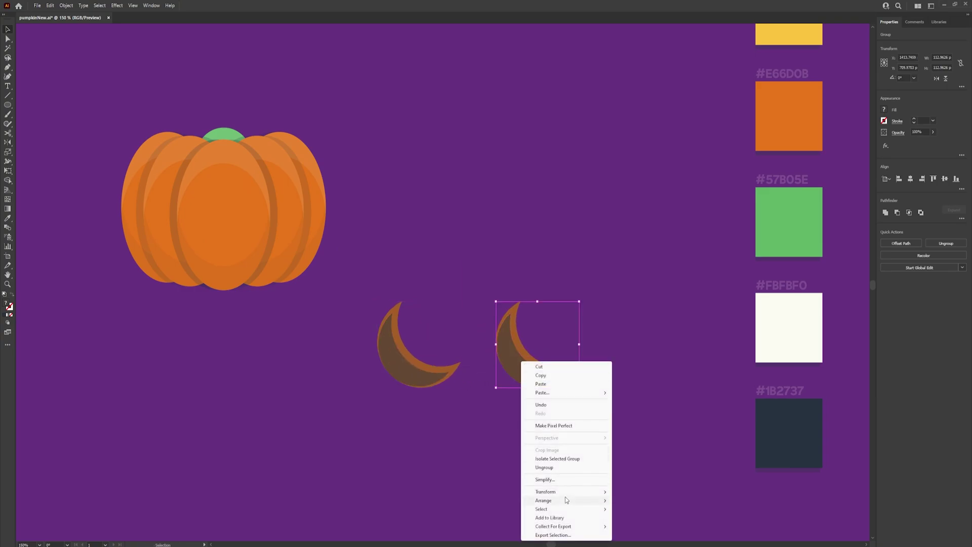
mouse_move(571, 493)
left_click(650, 451)
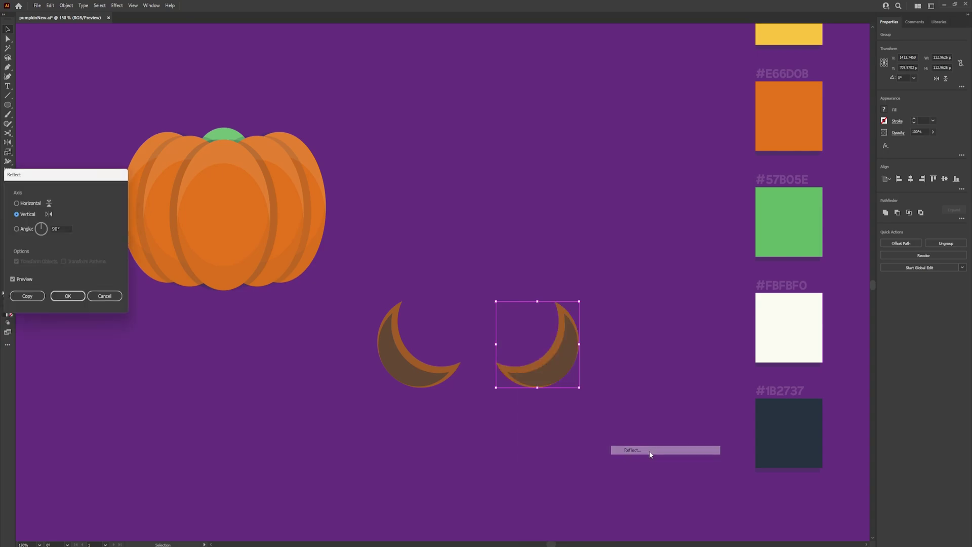
left_click(72, 297)
Move the mirrored crescent eye closer to the original, leaving a narrow gap between them
left_click_drag(631, 442, 461, 251)
left_click_drag(536, 371, 527, 372)
left_click(601, 422)
left_click_drag(614, 443, 359, 249)
key("v")
left_click_drag(526, 372, 551, 267)
left_click_drag(569, 255, 605, 353)
left_click_drag(599, 399, 500, 355)
left_click_drag(492, 309, 504, 350)
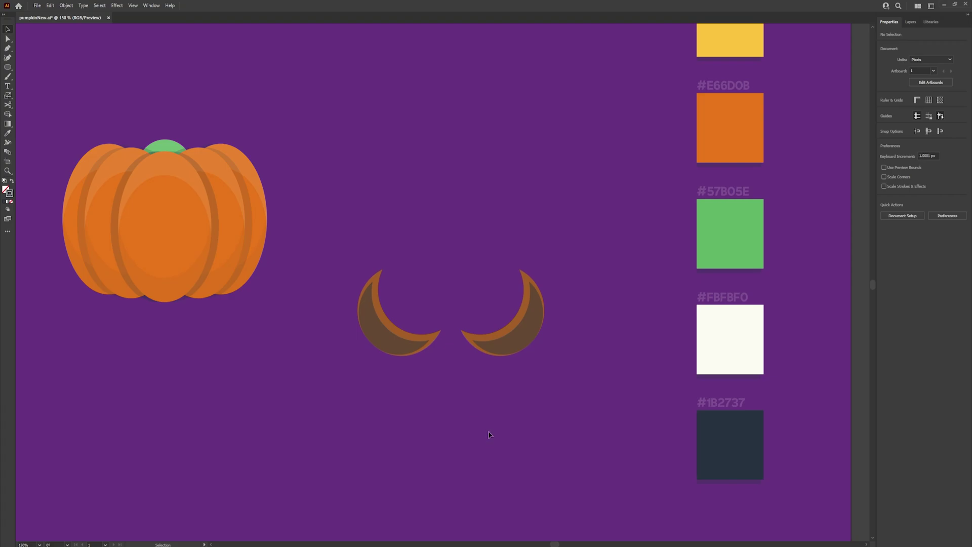
Draw a straight horizontal line about 314 px long below the two eyes with the Pen tool
key("p")
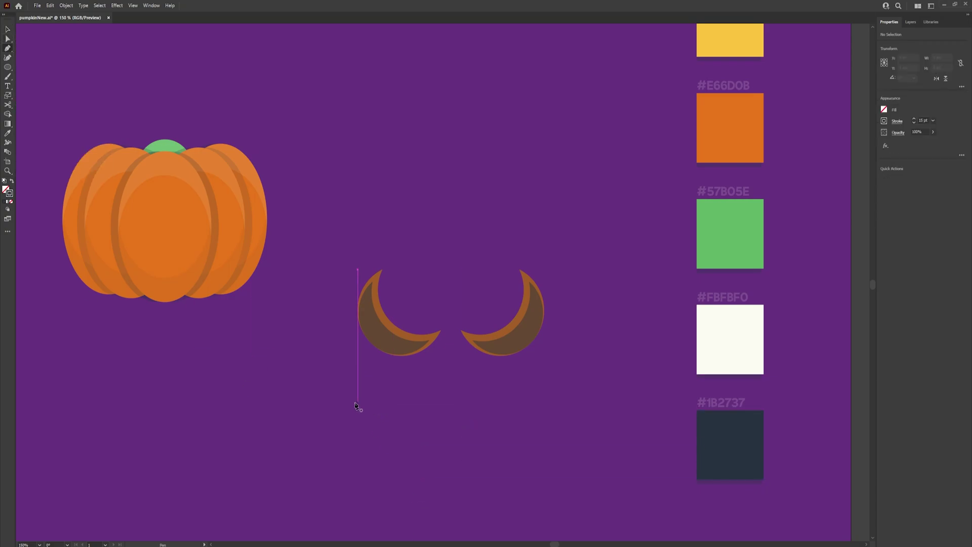
left_click(337, 406)
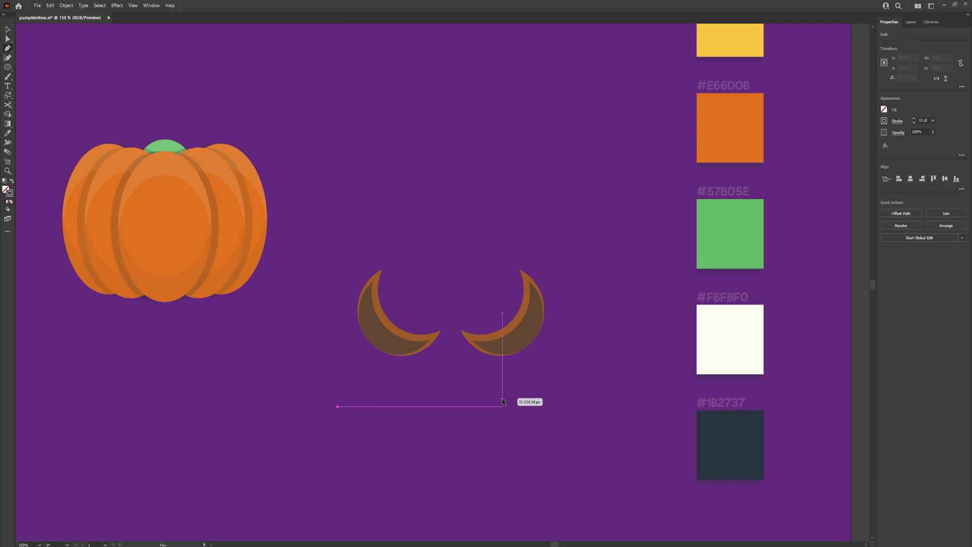
left_click(570, 406)
key("v")
left_click(476, 412)
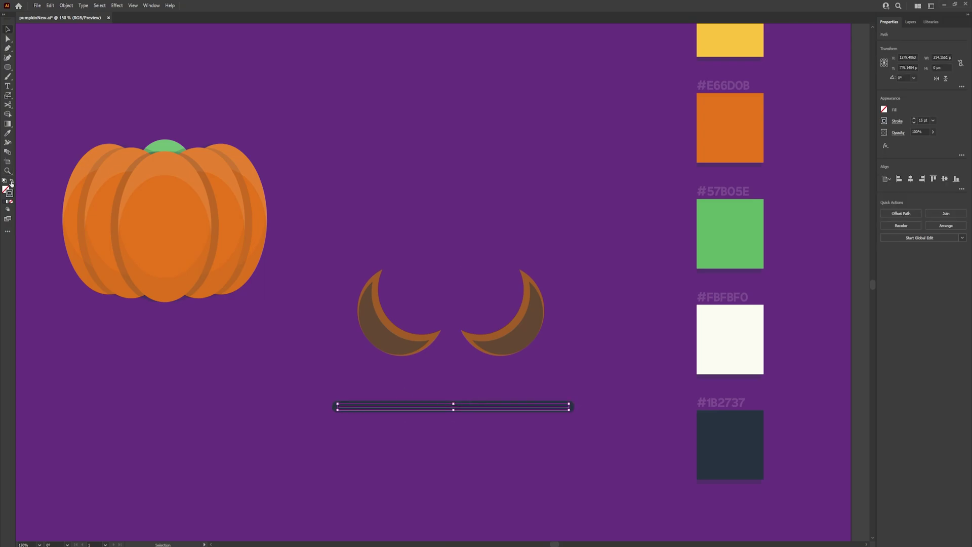
Keep the horizontal line unfilled with a dark navy stroke and set its stroke weight to 20 pt
left_click(12, 183)
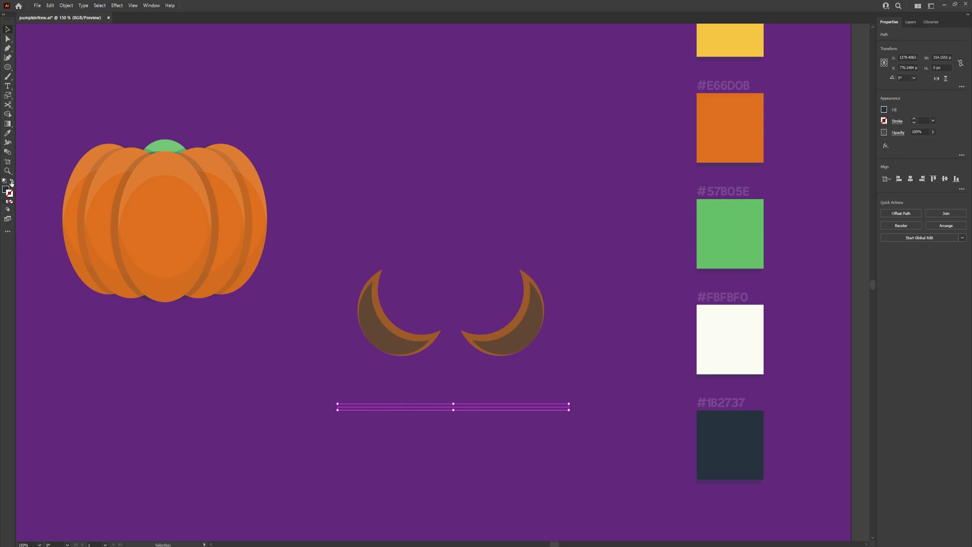
left_click(11, 183)
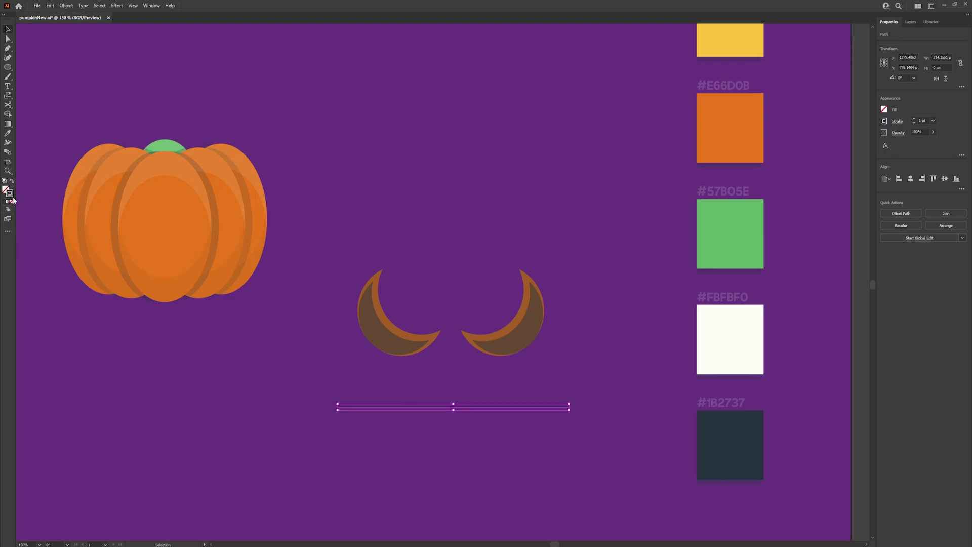
left_click(461, 446)
left_click(467, 407)
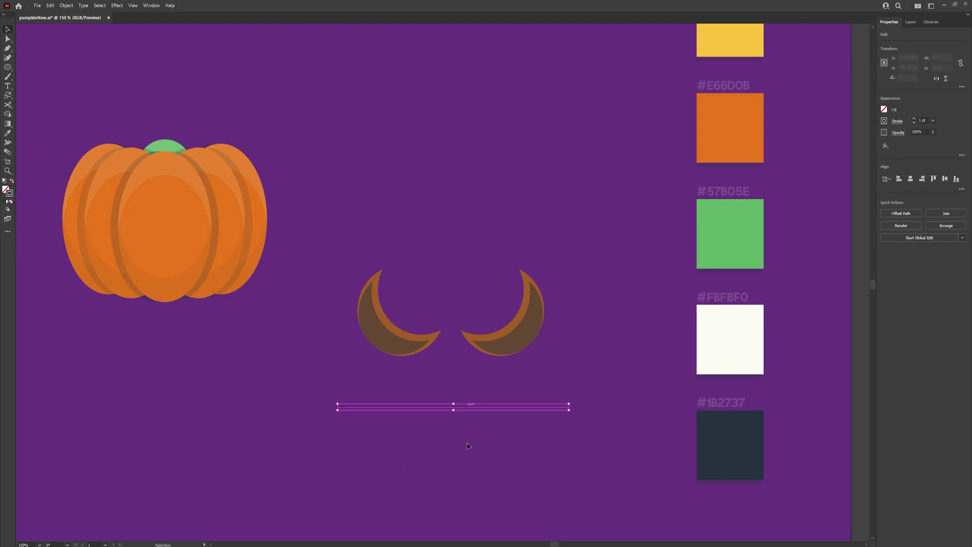
left_click(924, 120)
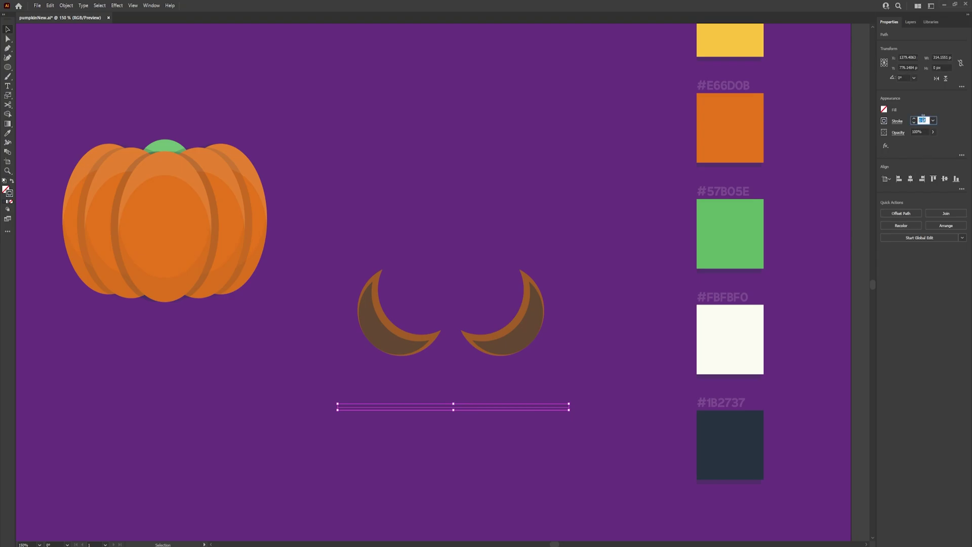
type("20")
key("Return")
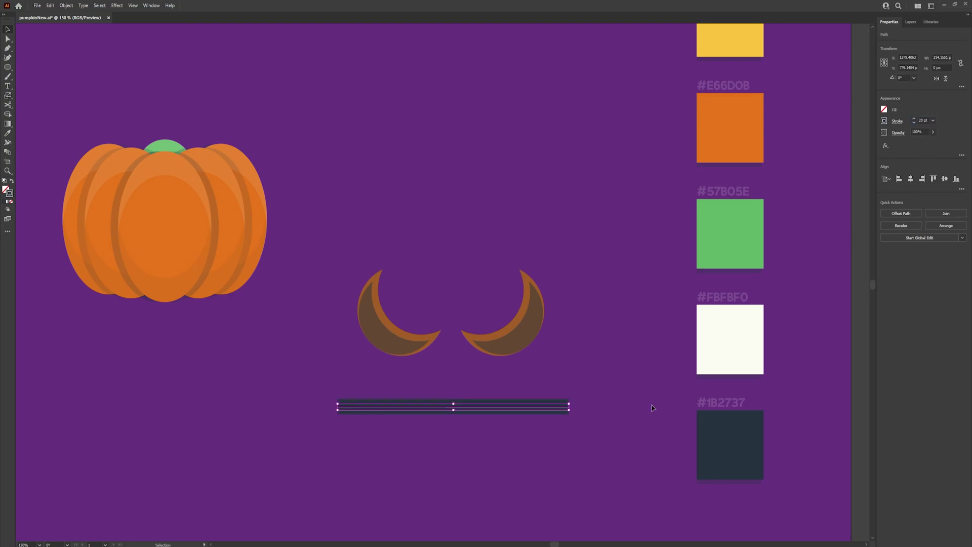
Give the horizontal line's stroke round caps
left_click(550, 436)
left_click(514, 407)
left_click(898, 122)
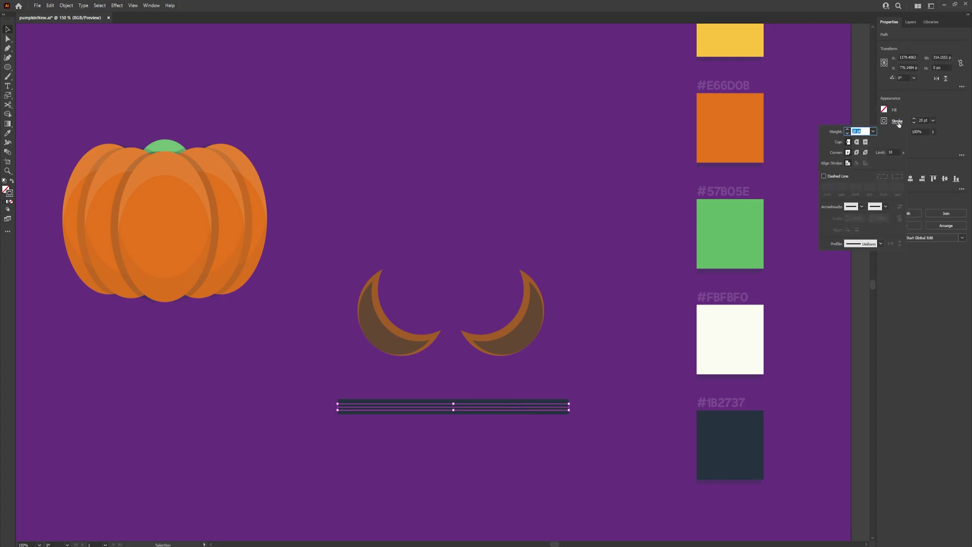
left_click(857, 142)
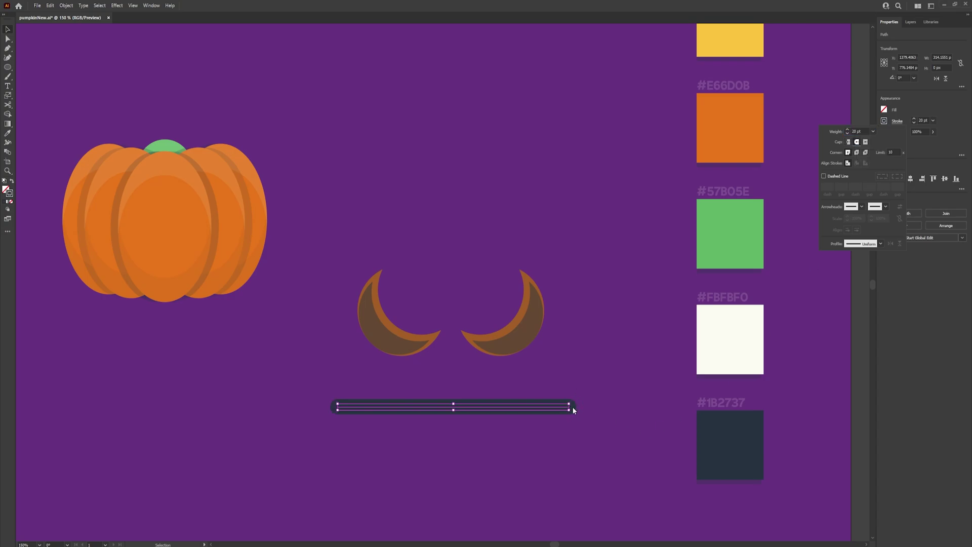
left_click(534, 432)
Add an anchor point at the middle of the horizontal line
left_click(468, 409)
left_click_drag(465, 417, 464, 412)
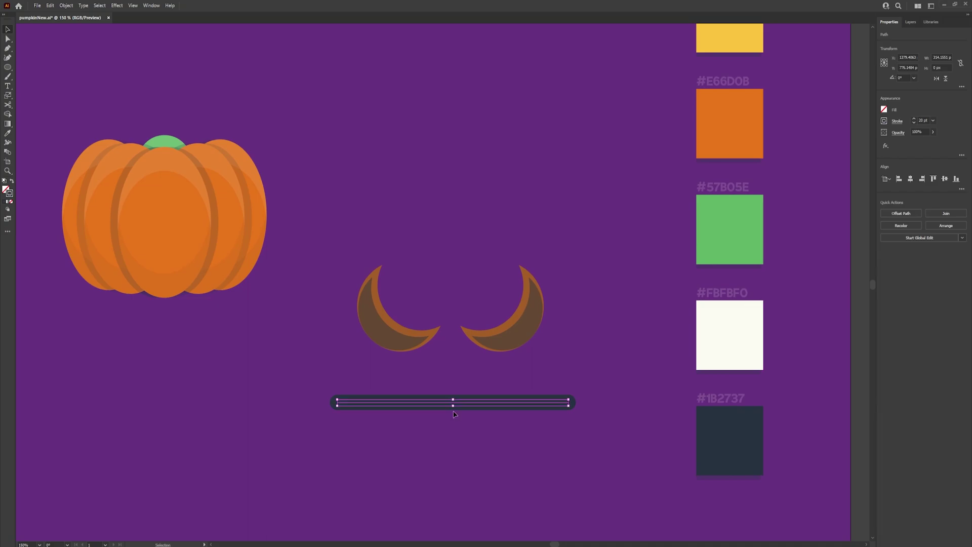
key("plus")
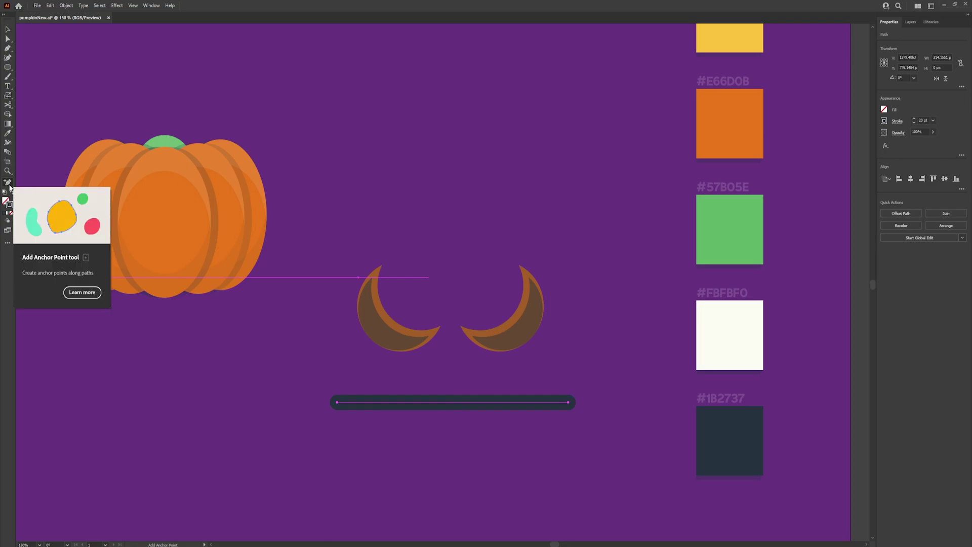
left_click(453, 403)
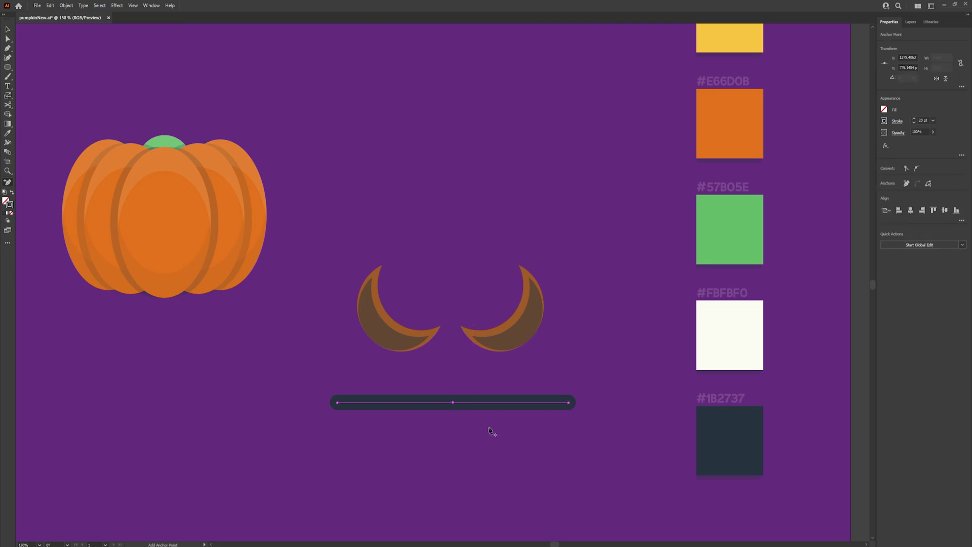
Pull the line's middle anchor point straight down to form a deep V shape
key("a")
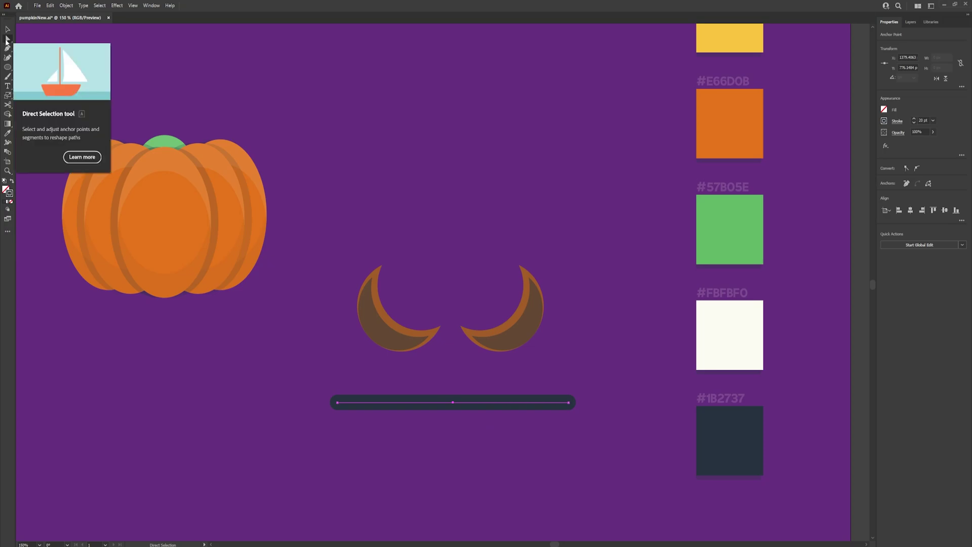
left_click(454, 404)
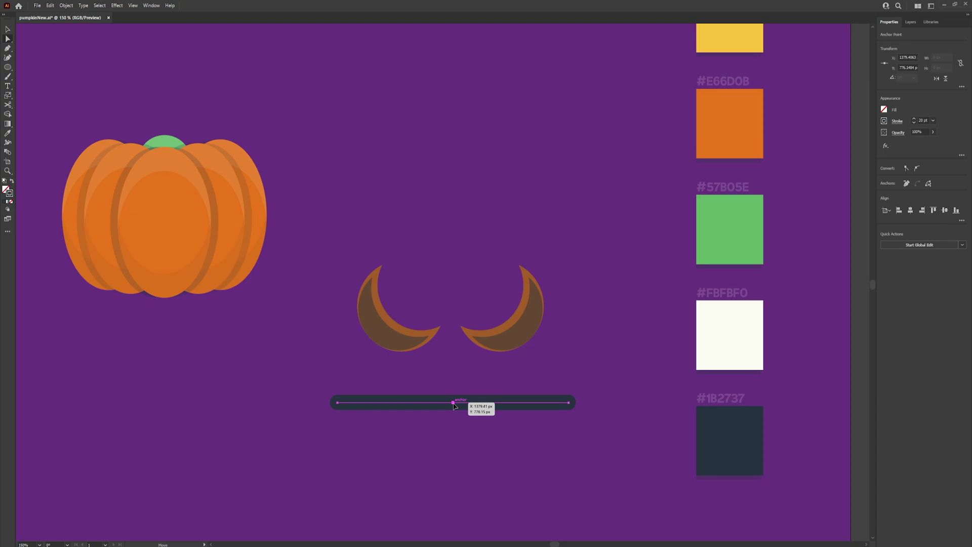
left_click_drag(454, 406, 473, 364)
scroll(497, 362, "up", 1)
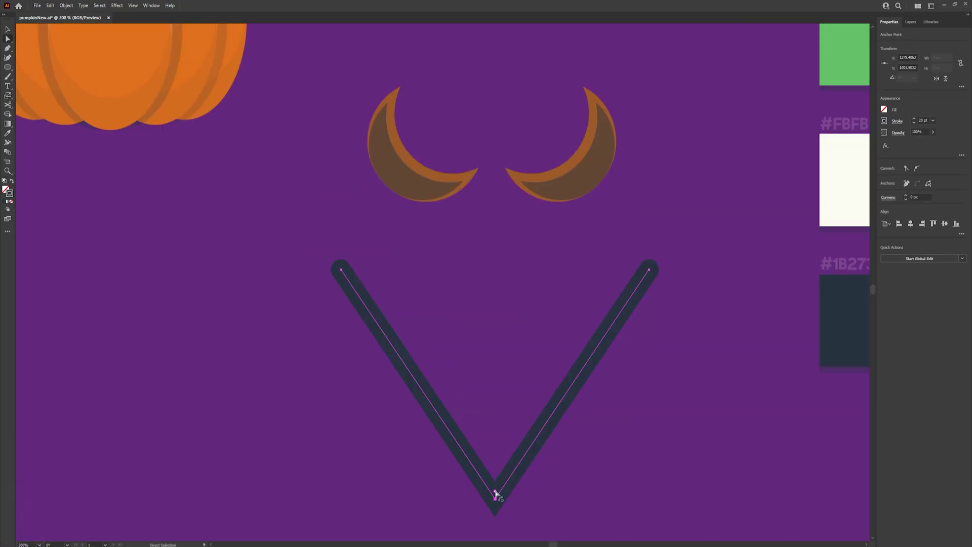
Round the V's bottom corner as far as possible to turn the line into a smooth smile curve
left_click_drag(496, 494, 491, 58)
key("space")
left_click_drag(548, 253, 537, 313)
key("v")
left_click(561, 455)
key("space")
left_click_drag(543, 439, 552, 493)
key("space")
left_click_drag(508, 464, 499, 482)
key("space")
left_click(499, 475)
scroll(498, 464, "down", 1)
scroll(499, 465, "up", 1)
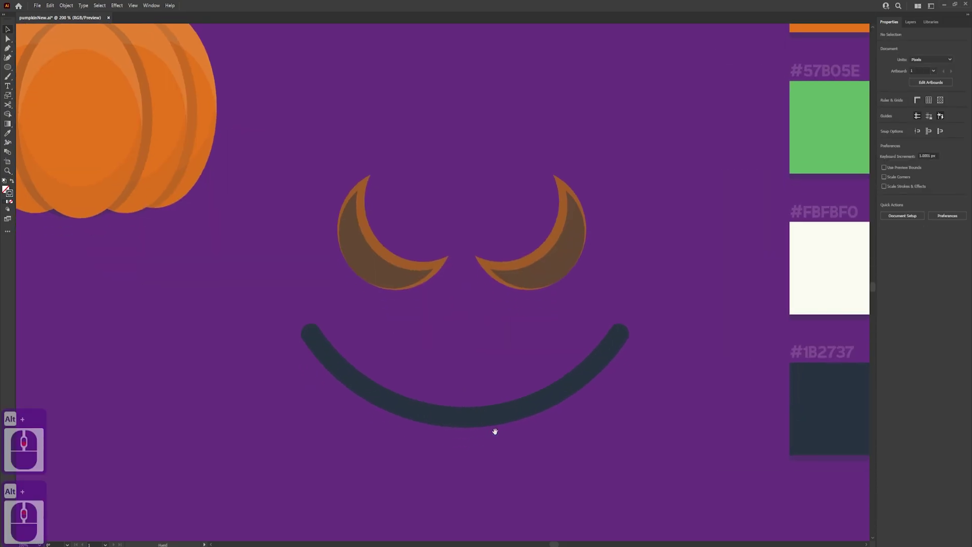
left_click(507, 424)
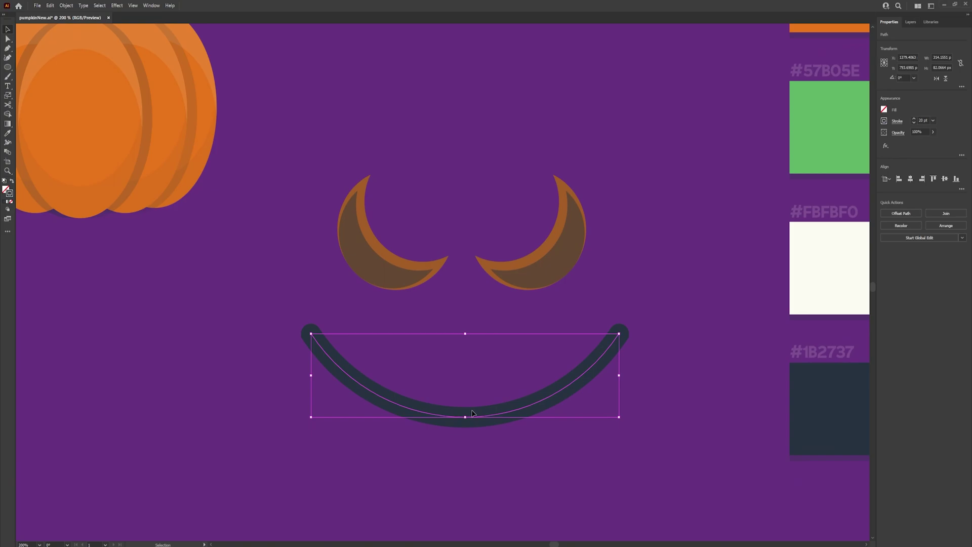
left_click(482, 442)
scroll(482, 442, "down", 1)
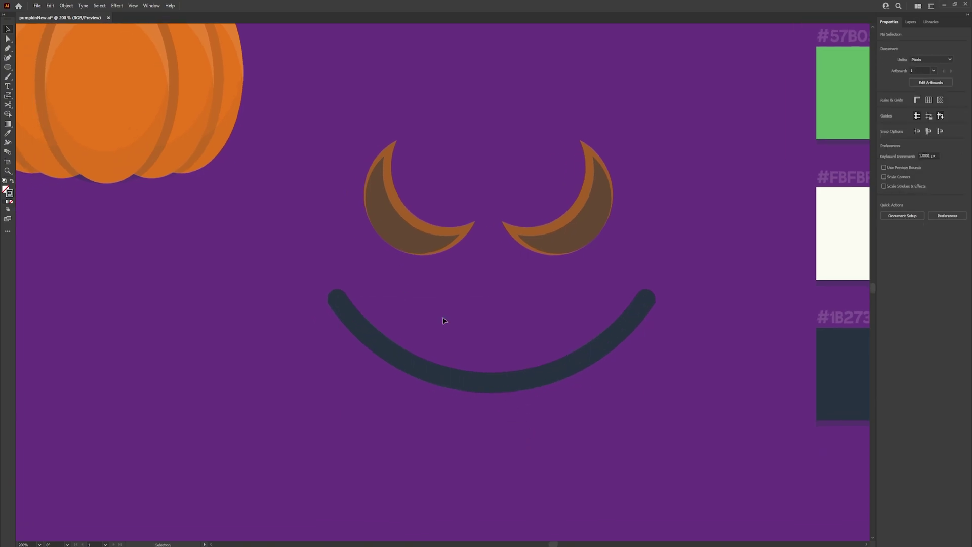
Draw a short vertical line about 48 px long below the right end of the smile with the Pen tool
key("p")
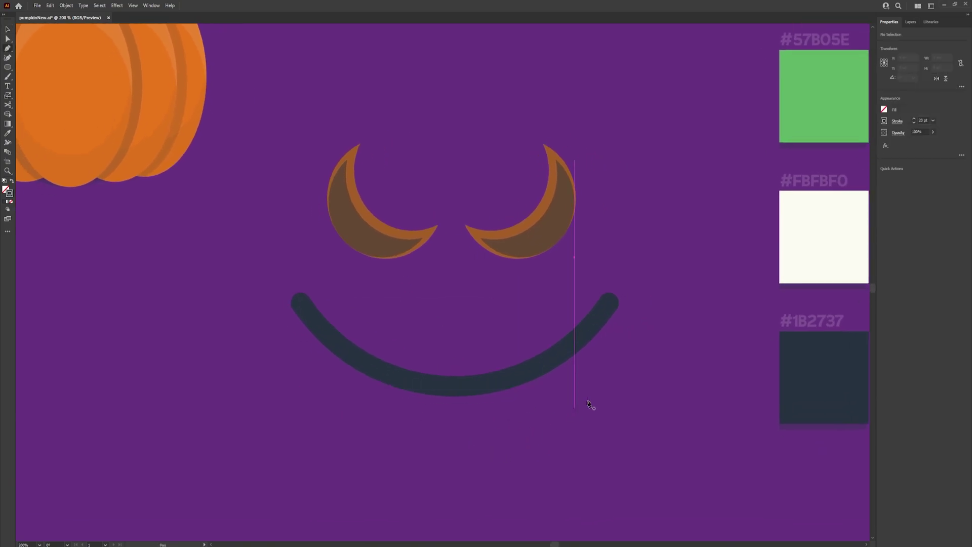
left_click(624, 377)
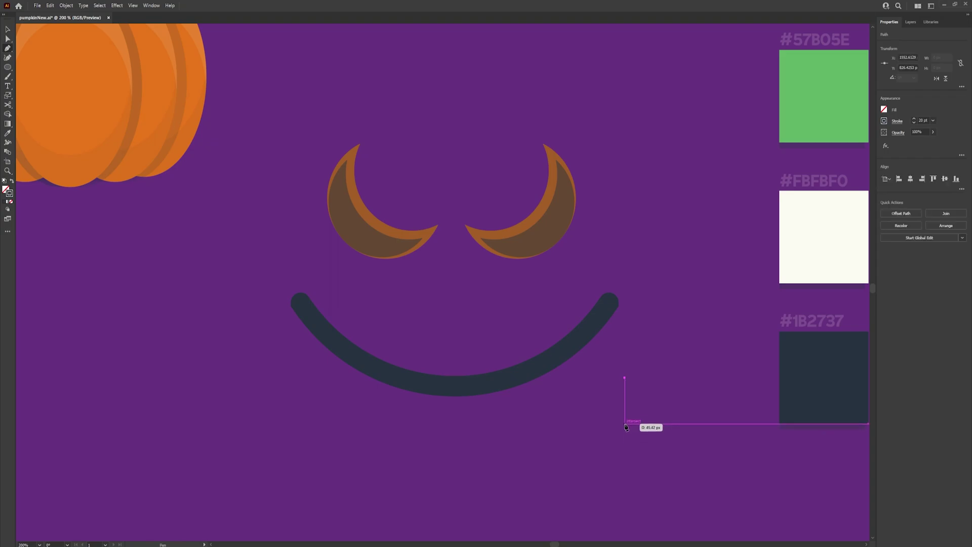
left_click(628, 423)
key("v")
left_click(602, 433)
scroll(629, 463, "down", 1)
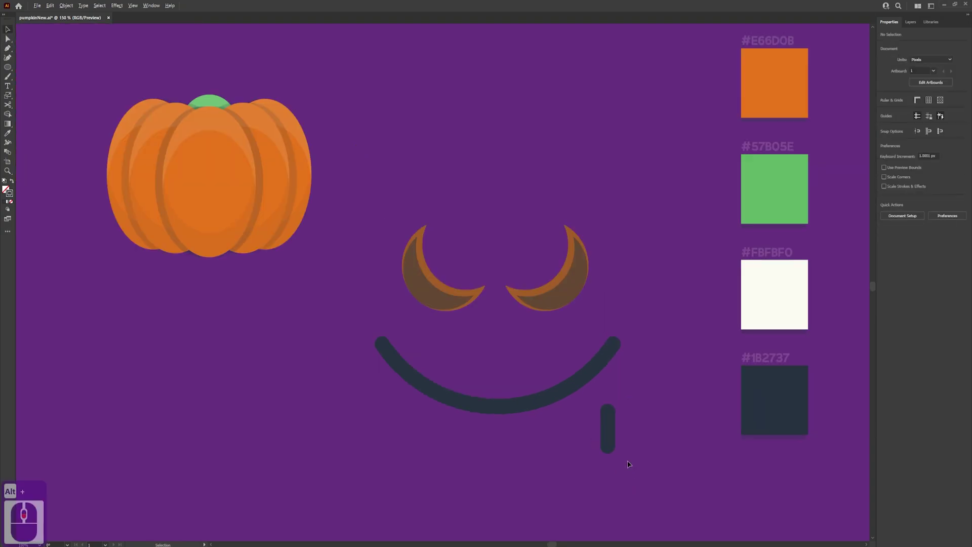
Move the short vertical line onto the middle of the smile curve so it crosses it as a stitch
scroll(629, 462, "up", 2)
left_click(587, 412)
scroll(588, 412, "up", 4, "alt")
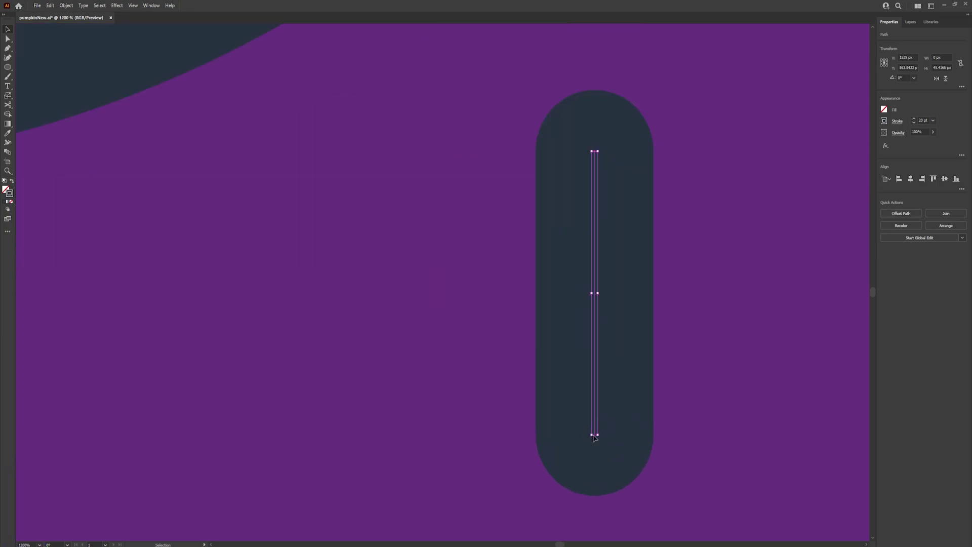
scroll(645, 441, "down", 3, "alt")
left_click(656, 445)
scroll(656, 445, "down", 3, "alt")
scroll(656, 446, "up", 2, "alt")
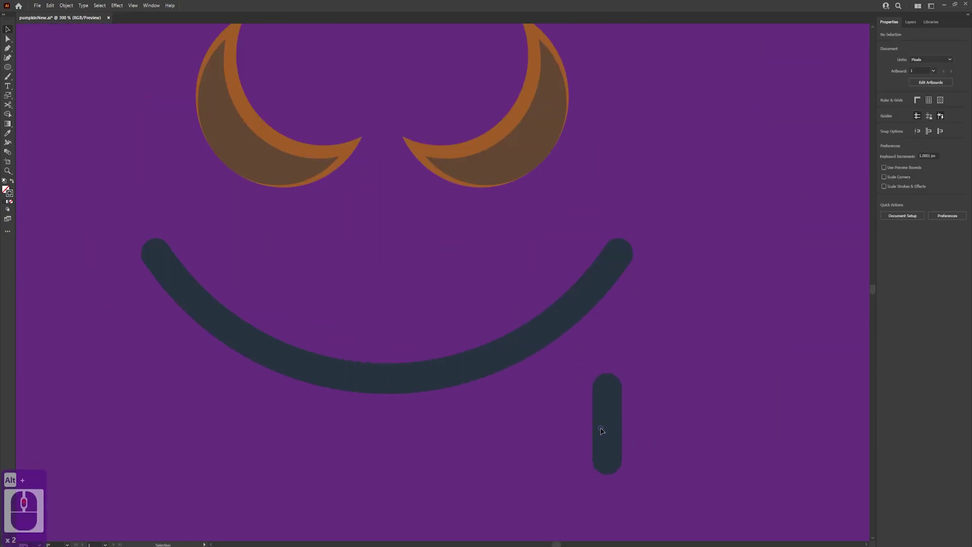
left_click(616, 440)
mouse_move(616, 440)
left_mouse_down()
mouse_move(343, 431)
mouse_move(394, 389)
mouse_move(377, 393)
mouse_move(387, 393)
left_mouse_up()
Align the smile curve and the middle stitch to each other by their horizontal centres
left_click(446, 378)
left_click(389, 403, "shift")
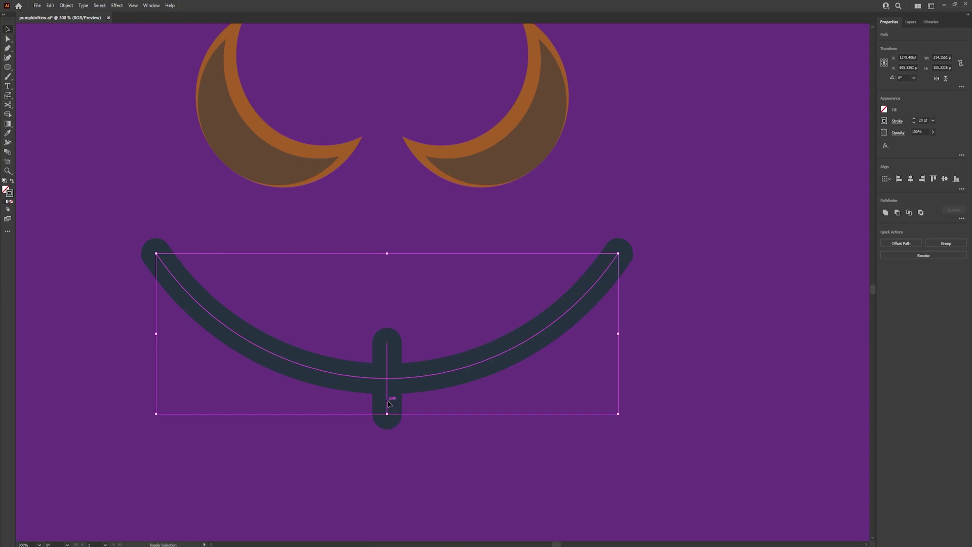
left_click(445, 423)
left_click(428, 383)
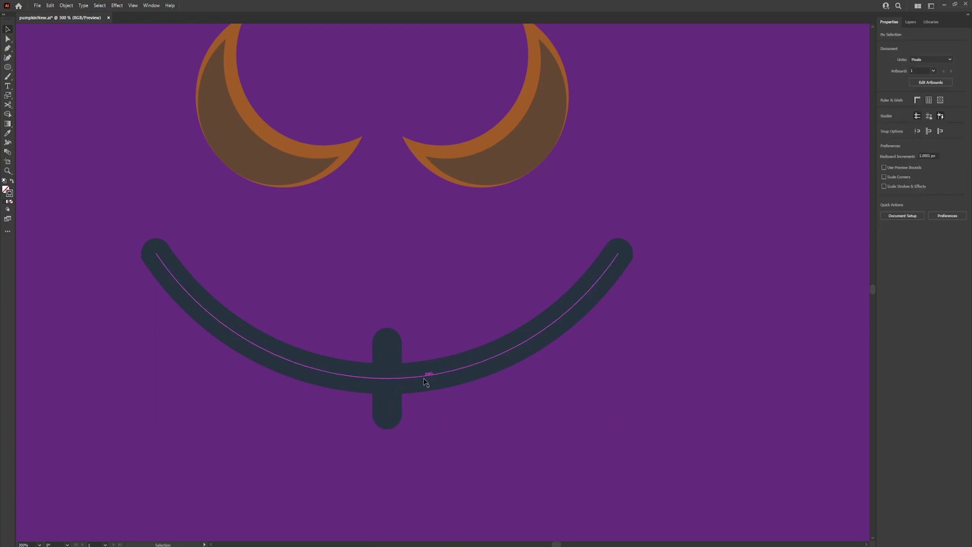
left_click(388, 402, "shift")
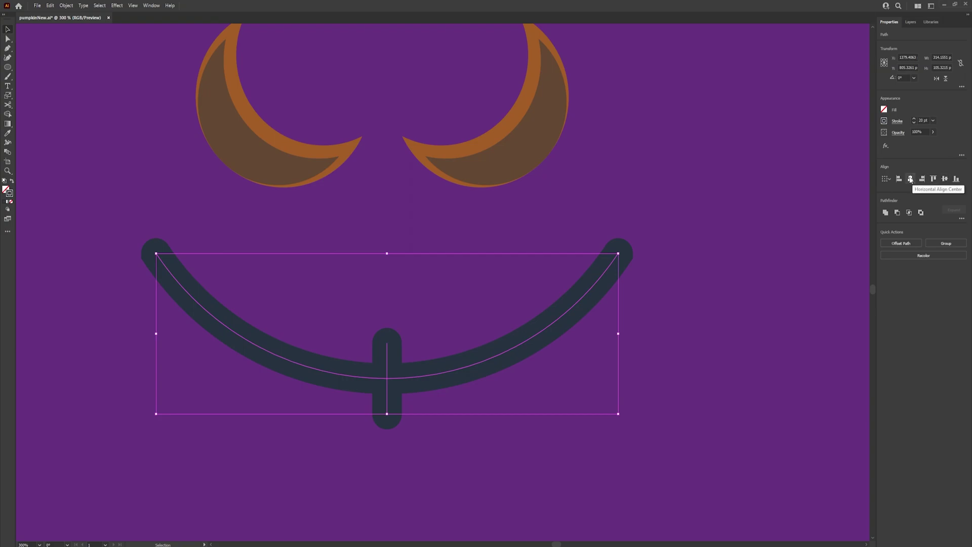
Try aligning the smile and the middle stitch by their vertical centres, and undo that alignment
left_click(945, 179)
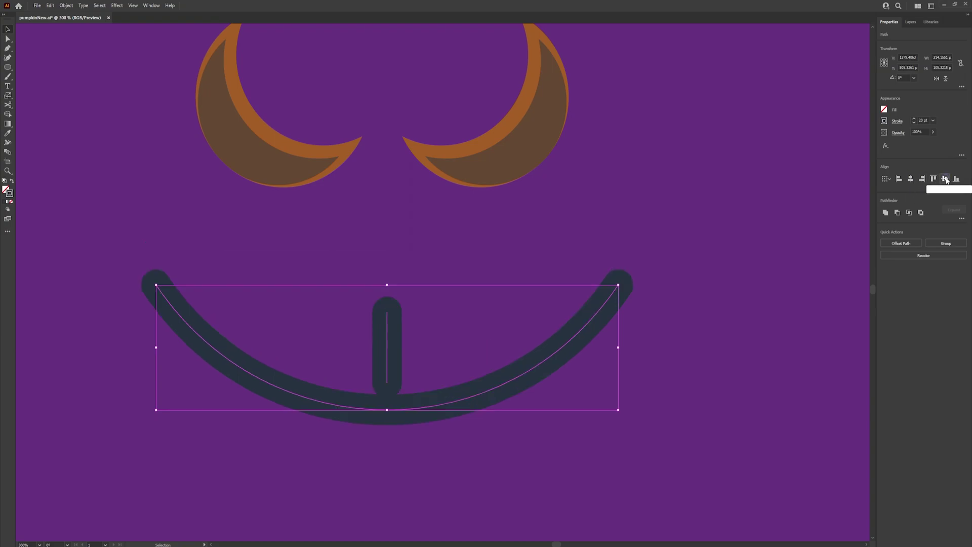
left_click(646, 424)
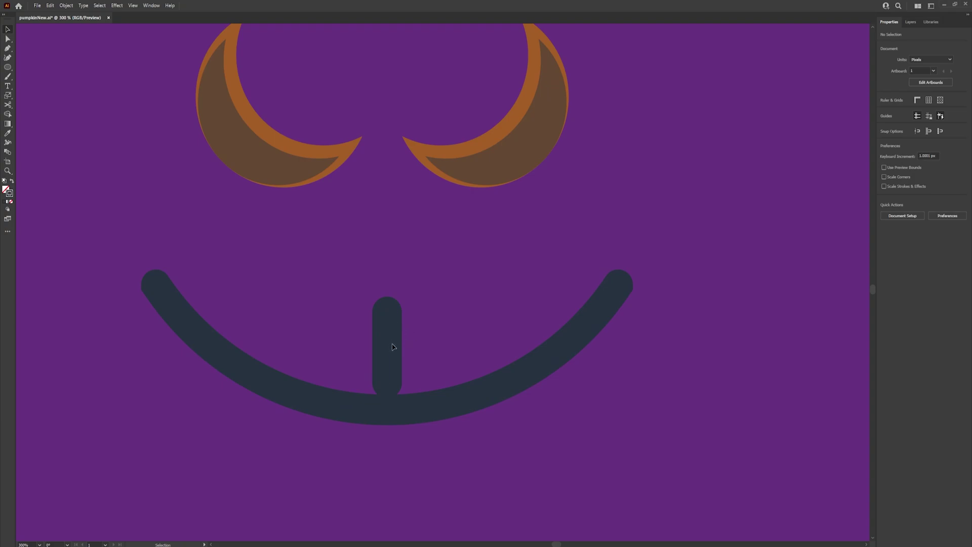
left_click(420, 388)
key("ctrl+z")
key("ctrl+z")
key("ctrl+z")
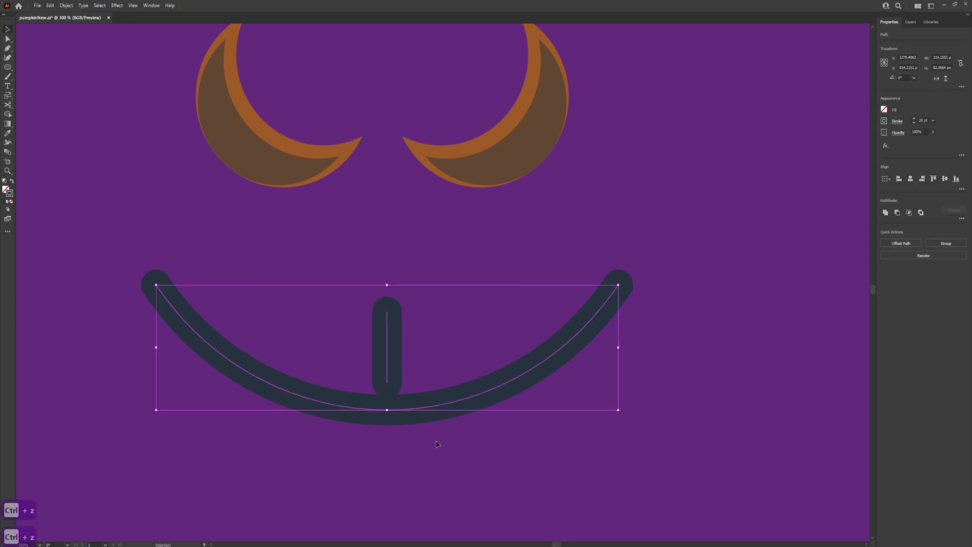
Duplicate the middle stitch and move the copy about 49 px to the right along the smile
left_click(405, 380)
left_click(418, 403)
left_click(393, 402)
key("ctrl+c")
key("ctrl+f")
left_click(430, 423)
left_click(388, 400)
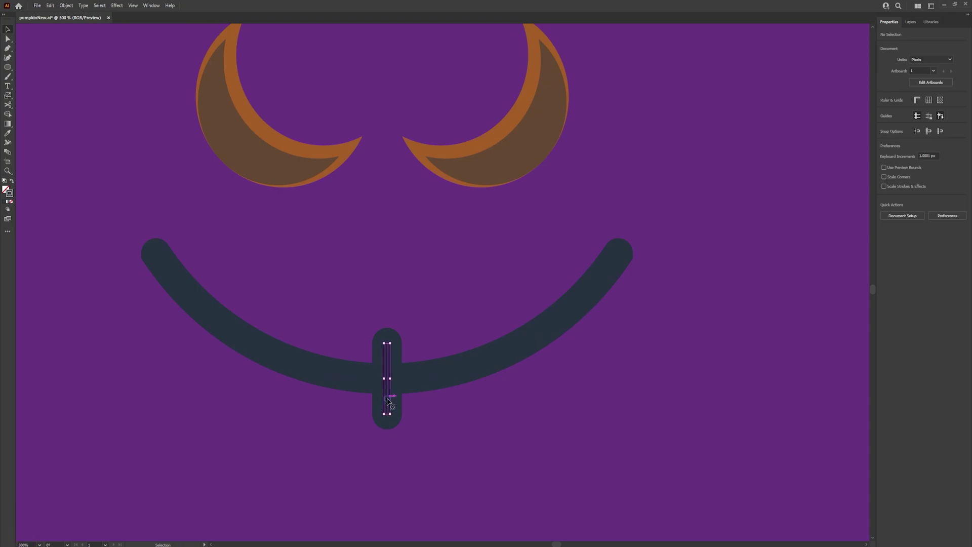
left_click_drag(393, 399, 460, 402)
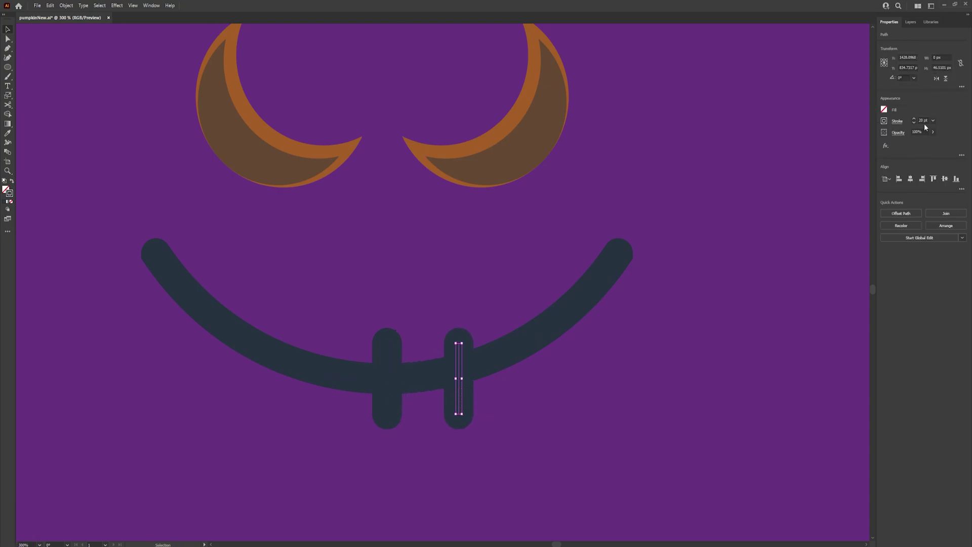
Rotate the copied stitch to 15° and reposition it across the middle of the smile's right half
left_click(902, 77)
key("Return")
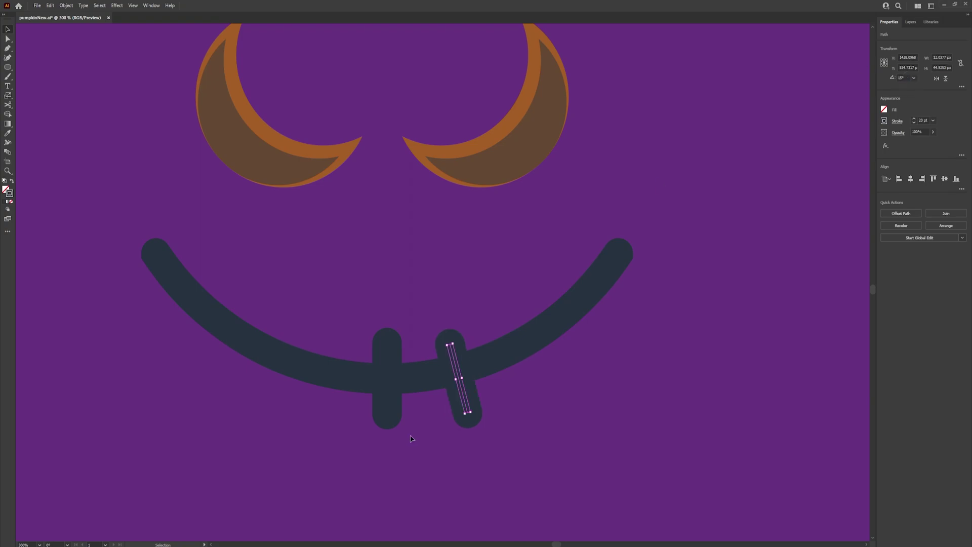
left_click(545, 423)
left_click_drag(466, 403, 512, 372)
left_click(560, 388)
left_click(510, 373)
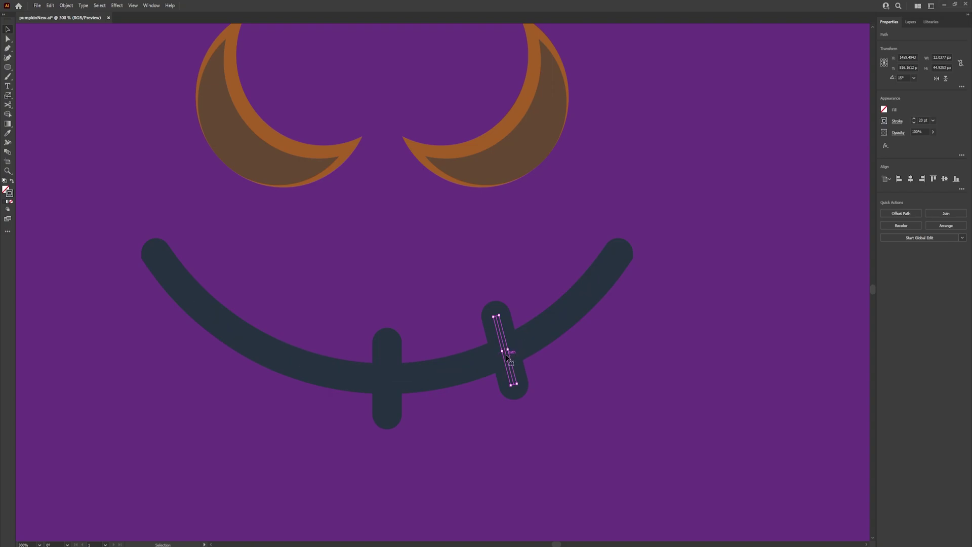
left_click(546, 379)
left_click_drag(513, 376, 488, 387)
left_click(486, 387)
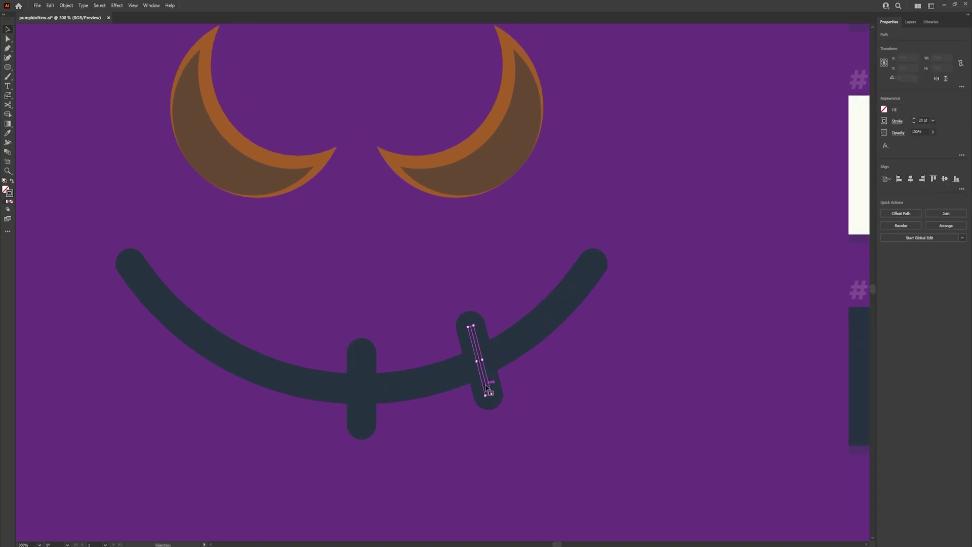
Duplicate the tilted stitch, set the copy's rotation to 30° and place it across the smile near its right end
key("ctrl+c")
key("ctrl+f")
left_click_drag(485, 387, 583, 339)
left_click(902, 77)
type("30")
key("Return")
left_click(613, 330)
left_click_drag(595, 345, 583, 322)
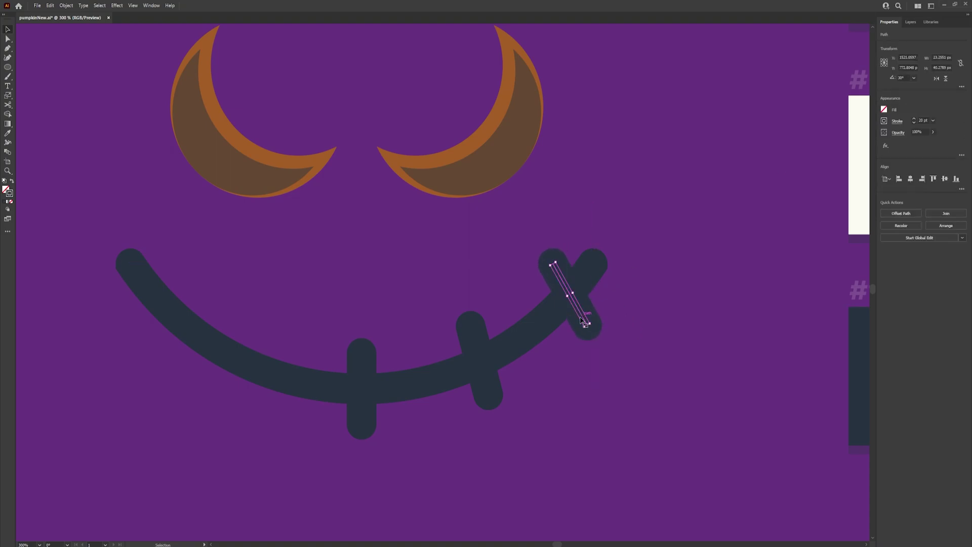
Set the outermost right stitch's rotation to 35° and shift it slightly to centre it on the smile curve
left_click(904, 78)
type("35")
key("Return")
left_click(654, 313)
left_click_drag(586, 318, 582, 318)
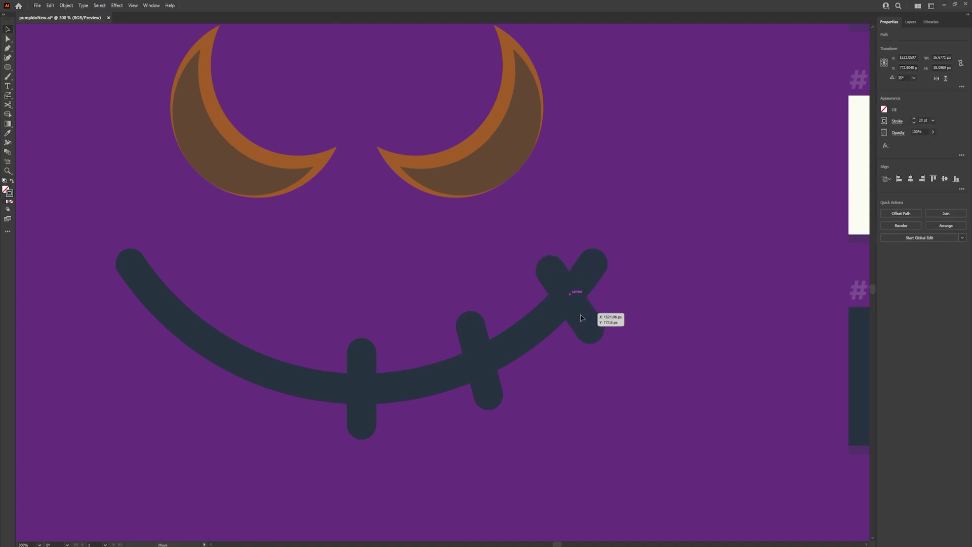
left_click(618, 330)
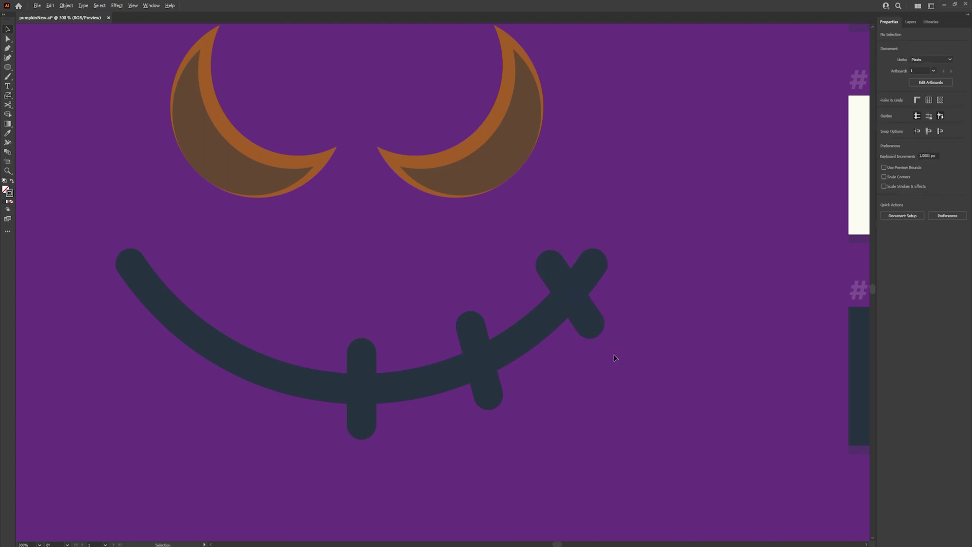
Examine the angle and spacing of the stitches on the smile's right half
scroll(615, 357, "down", 5)
scroll(579, 374, "up", 5)
scroll(598, 350, "down", 1)
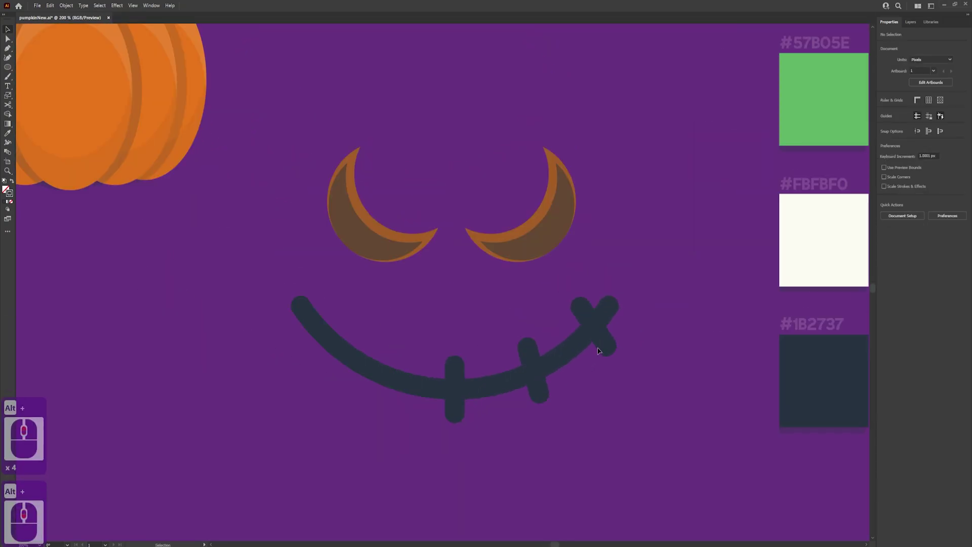
scroll(598, 351, "up", 2)
left_click(607, 345)
left_click(645, 363)
scroll(639, 371, "down", 2)
scroll(630, 400, "up", 1)
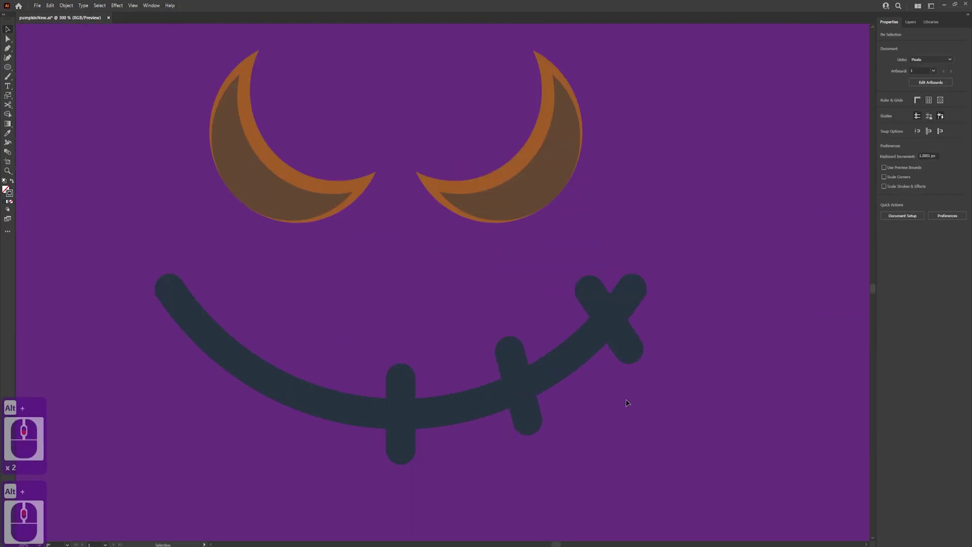
Copy the middle stitch and the two right stitches, paste them in front and reflect the copies across the vertical axis
left_click(622, 330)
left_click(522, 398, "shift")
left_click(400, 418, "shift")
key("a")
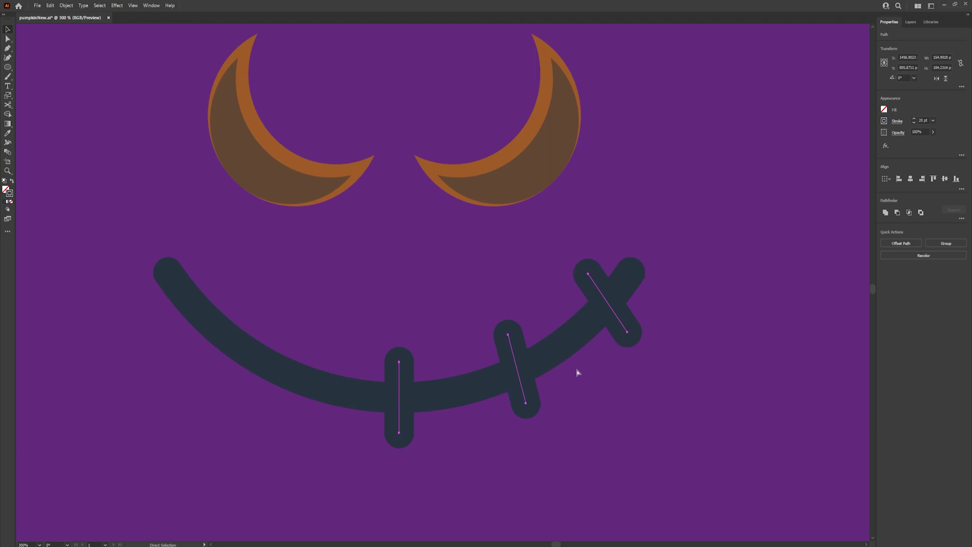
key("v")
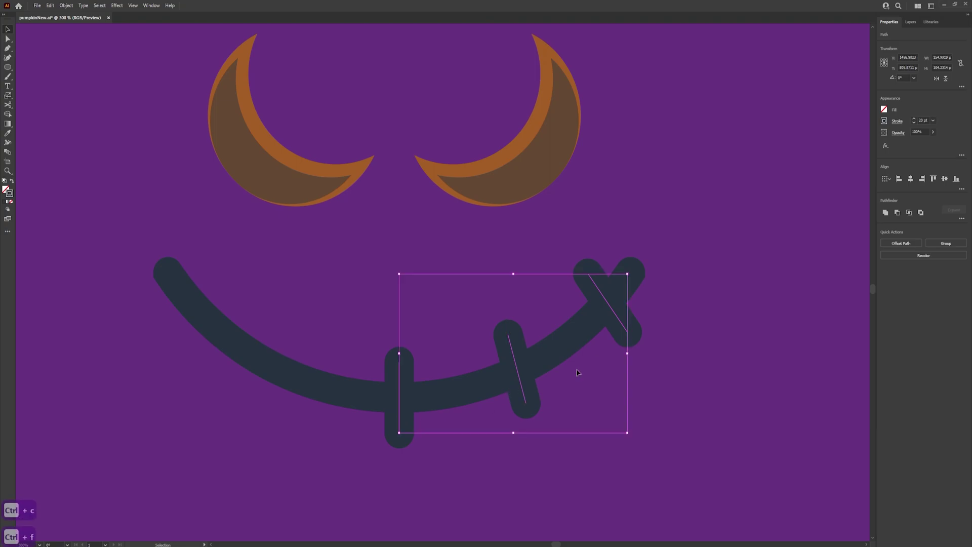
right_click(623, 324)
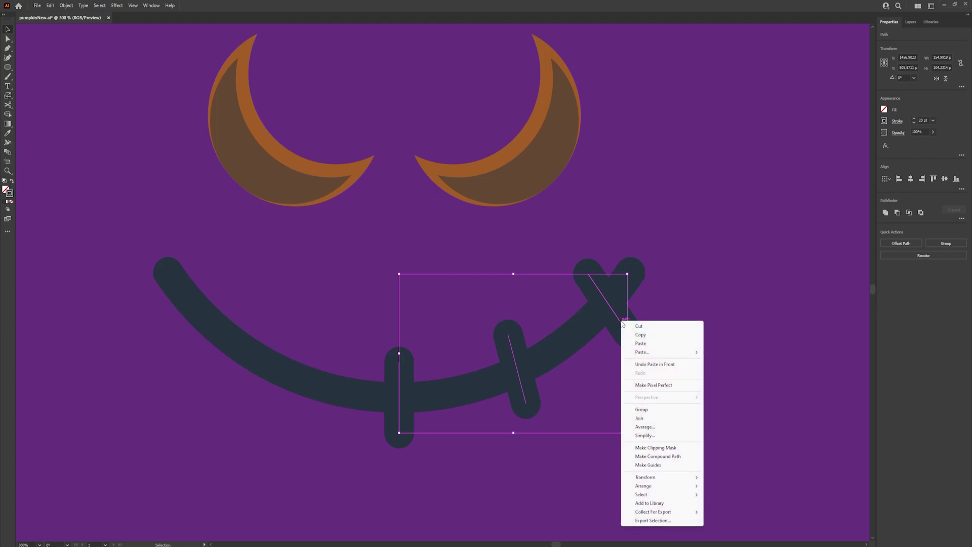
mouse_move(694, 480)
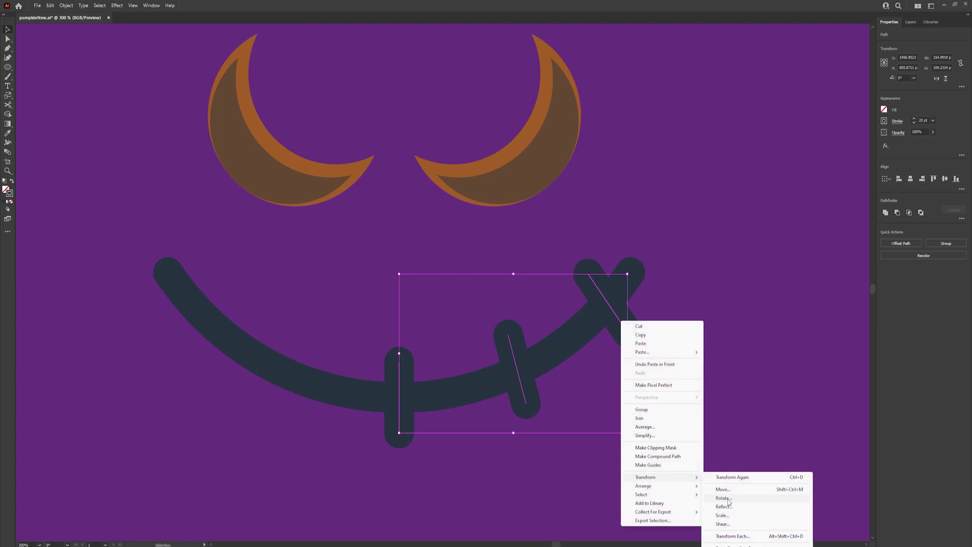
left_click(751, 508)
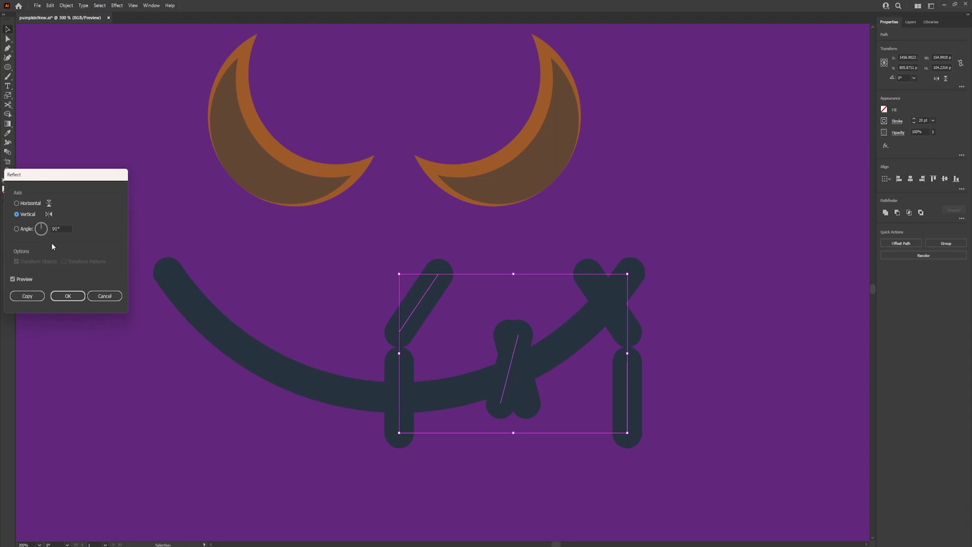
left_click(68, 296)
Move the mirrored stitches onto the smile's left half so their upright stitch coincides with the middle one
left_click_drag(627, 408, 398, 417)
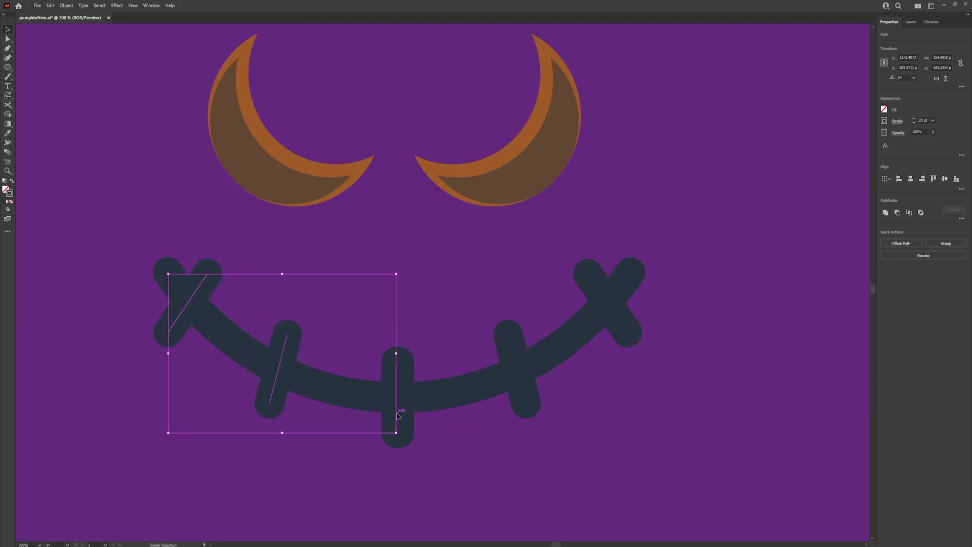
scroll(400, 415, "up", 3)
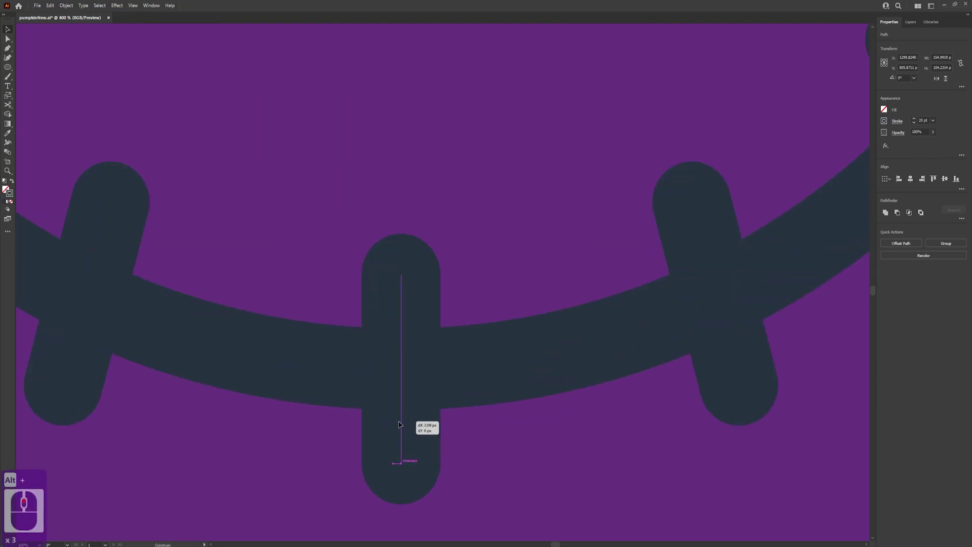
scroll(404, 423, "down", 2)
left_click_drag(449, 441, 459, 451)
left_click(412, 396)
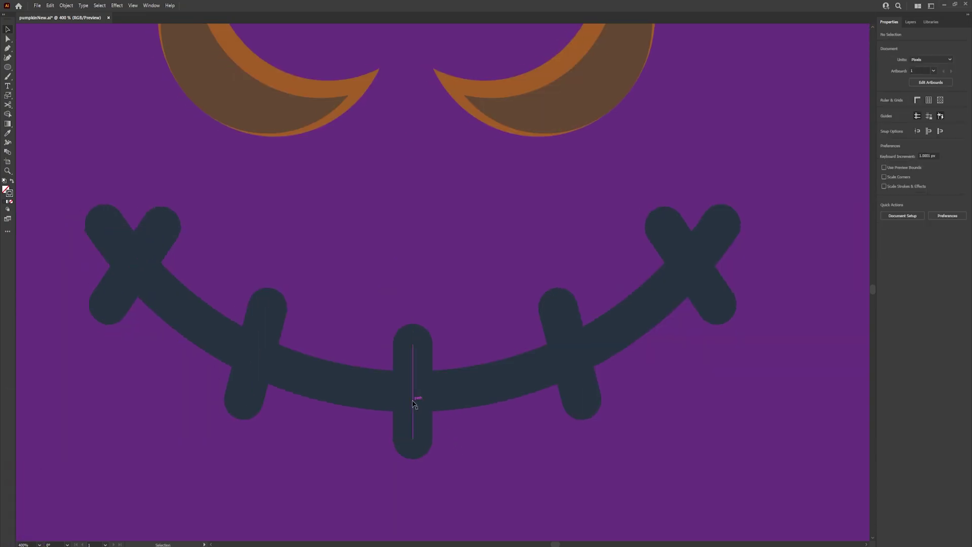
left_click(475, 451)
Expand the fill and stroke of the smile curve and all its stitches into solid shapes
scroll(412, 408, "down", 4)
scroll(459, 445, "up", 2)
left_click_drag(459, 444, 484, 466)
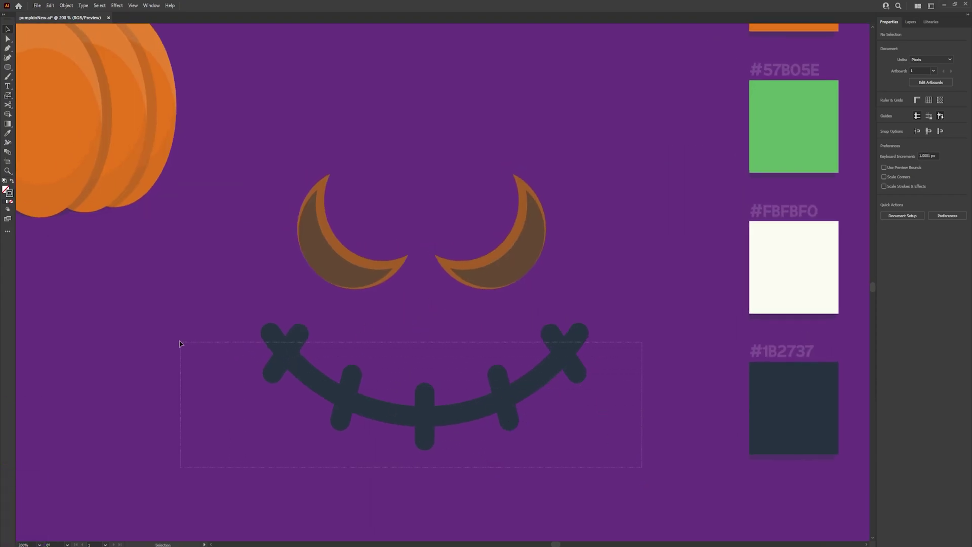
left_click_drag(162, 319, 163, 319)
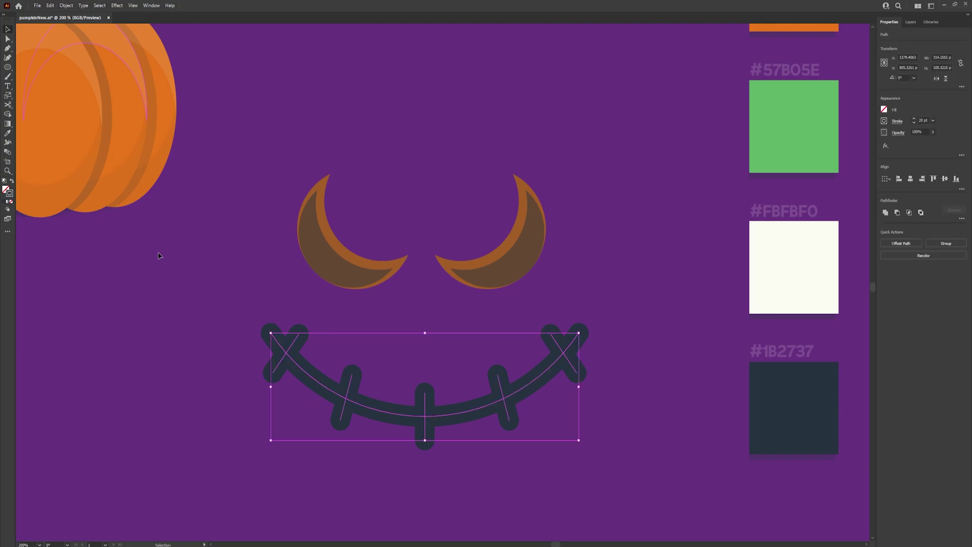
left_click(66, 5)
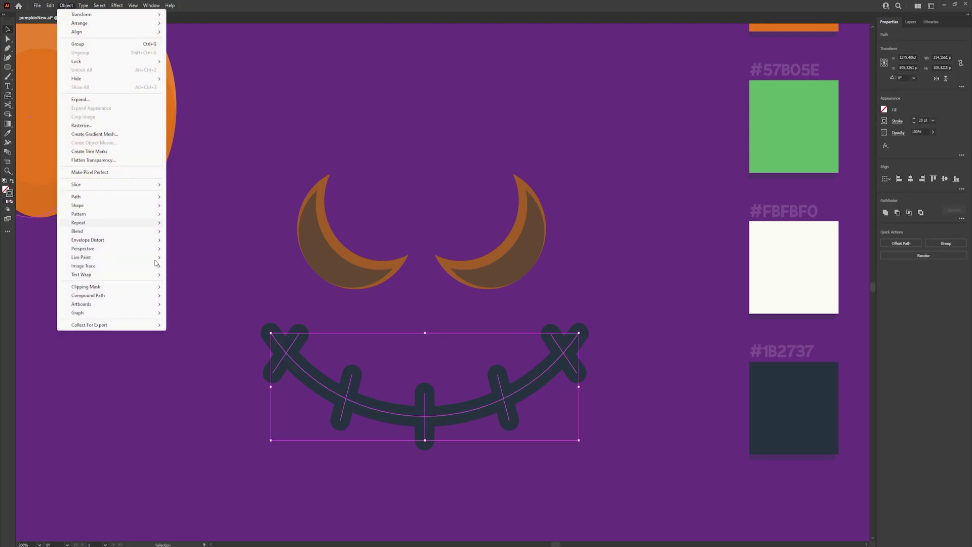
left_click(80, 100)
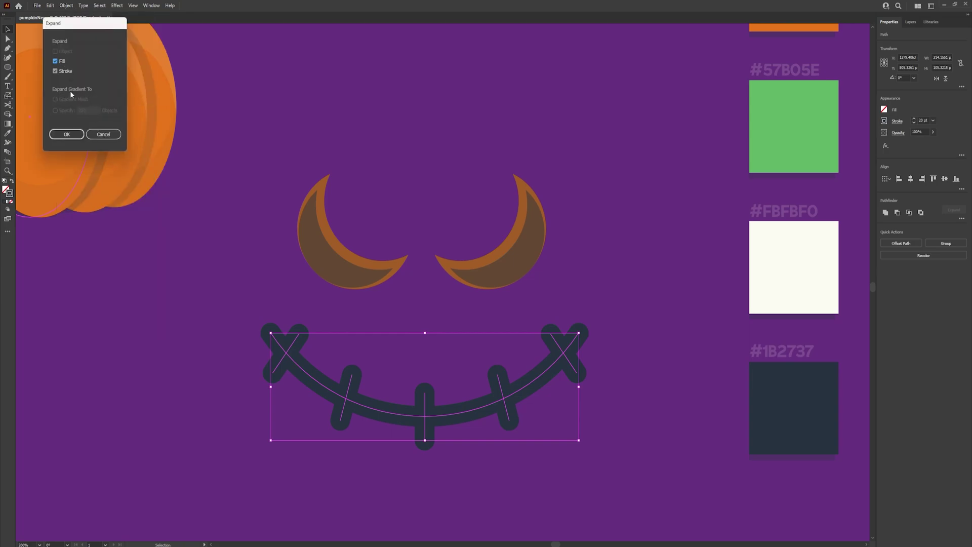
left_click(66, 134)
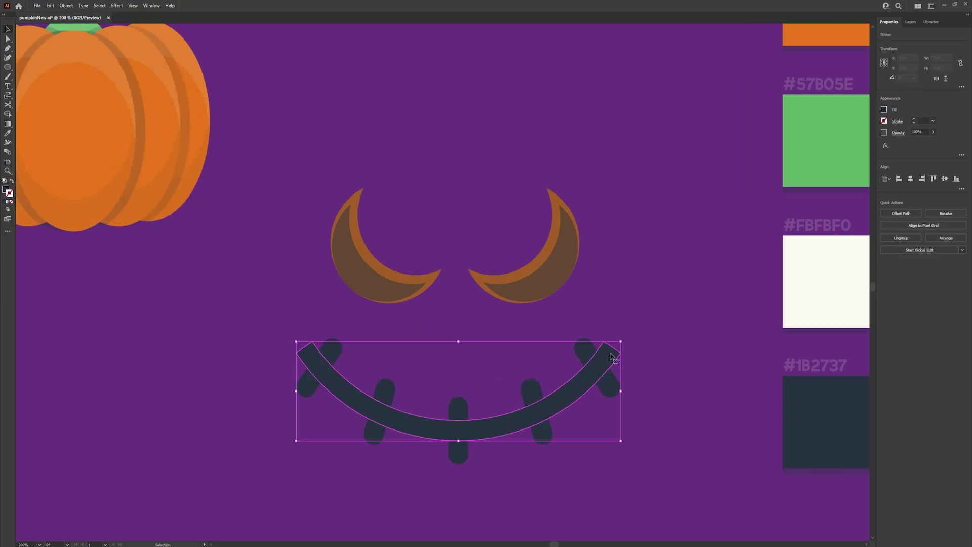
Round off the square corners at both ends of the expanded smile shape
key("a")
left_click(611, 354)
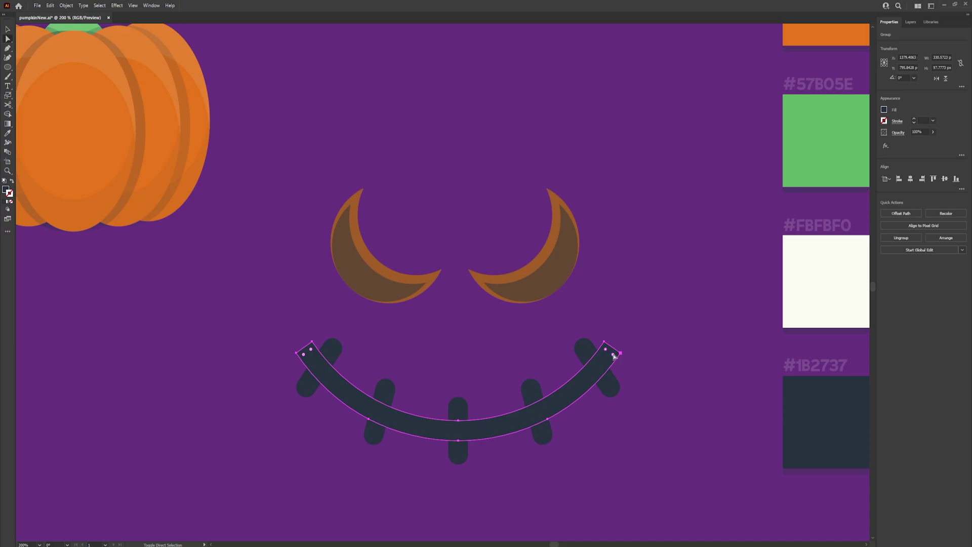
left_click_drag(304, 357, 541, 457)
key("v")
left_click(595, 469)
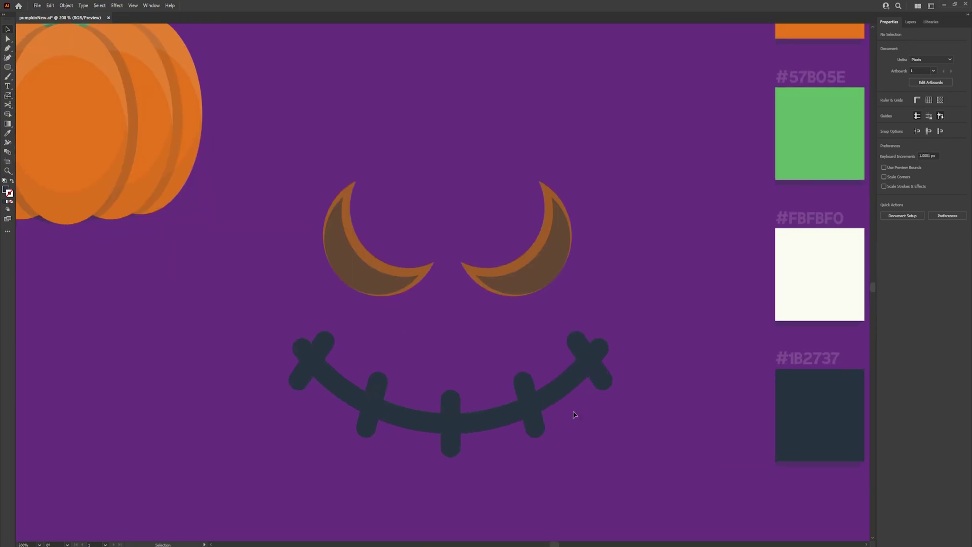
Shift the outermost right and left stitches slightly inward and down along the smile
left_click_drag(605, 376, 598, 383)
left_click_drag(303, 377, 311, 385)
left_click(525, 485)
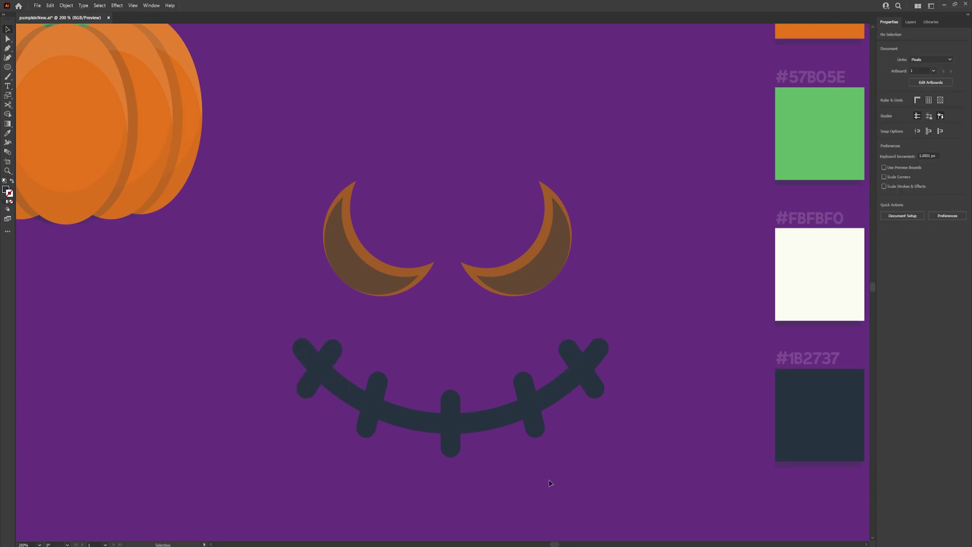
Merge the smile curve and all its stitches into a single shape with the Shape Builder tool
left_click_drag(600, 448, 614, 444)
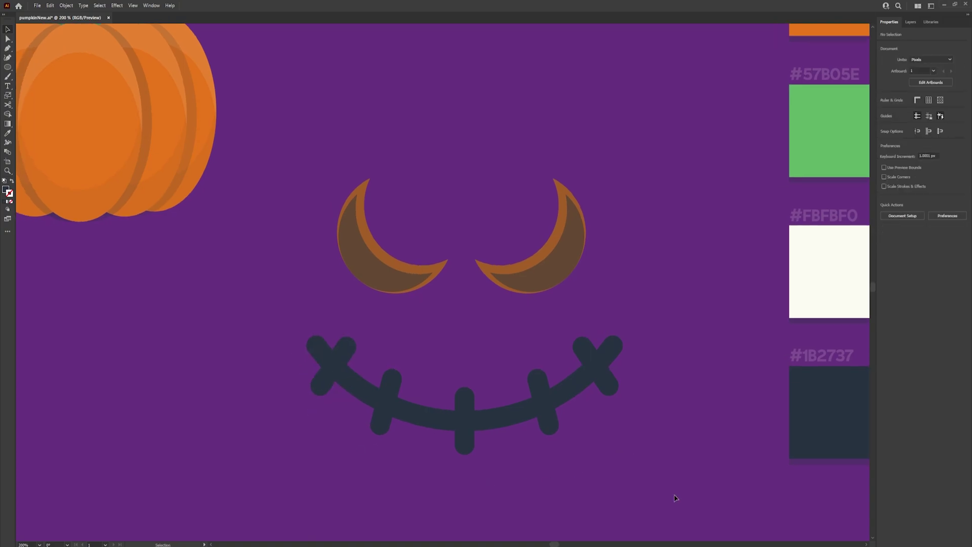
left_click_drag(217, 307, 217, 307)
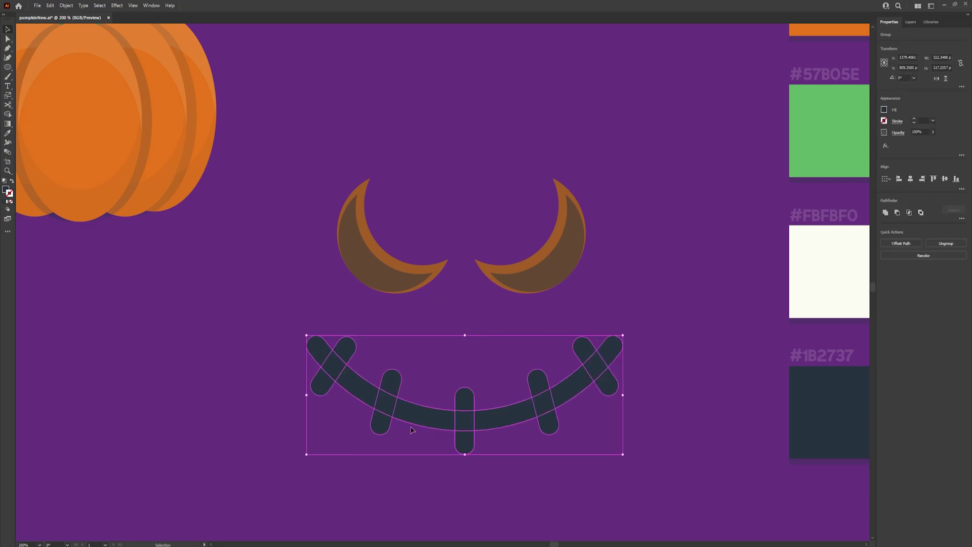
left_click(8, 114)
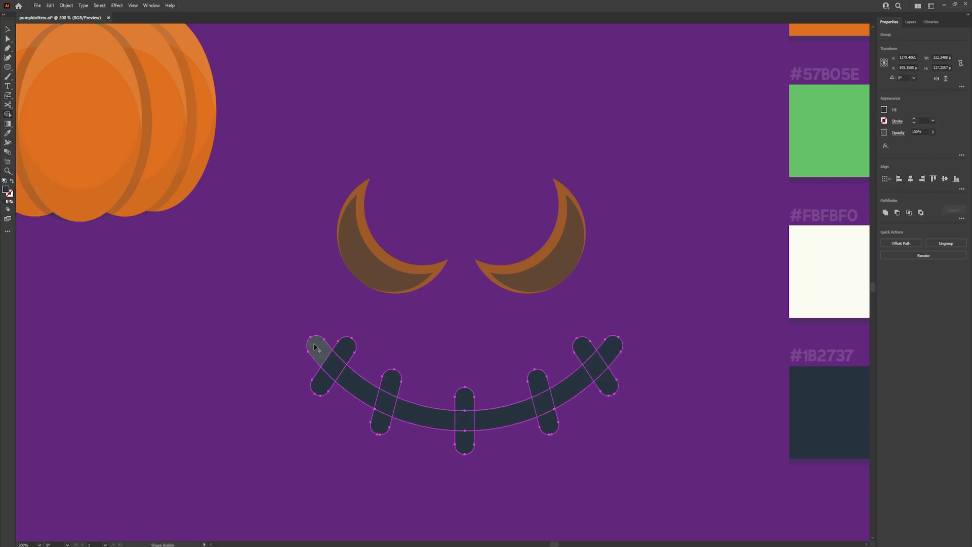
mouse_move(316, 348)
left_mouse_down()
mouse_move(341, 362)
mouse_move(349, 351)
mouse_move(322, 377)
mouse_move(337, 363)
mouse_move(387, 394)
mouse_move(392, 378)
mouse_move(383, 423)
mouse_move(386, 402)
mouse_move(471, 422)
mouse_move(466, 401)
mouse_move(469, 448)
mouse_move(464, 421)
mouse_move(533, 411)
mouse_move(541, 394)
mouse_move(550, 417)
mouse_move(541, 393)
mouse_move(607, 355)
mouse_move(583, 341)
mouse_move(610, 388)
mouse_move(611, 357)
left_mouse_up()
key("v")
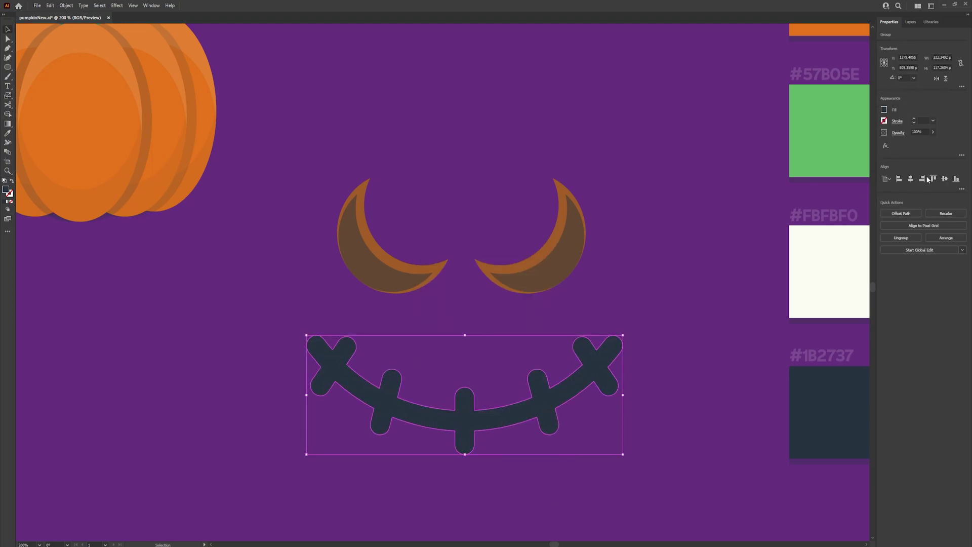
Lower the merged smile's opacity to 30% and paste a duplicate directly in front of it
left_click(920, 131)
type("35")
key("Return")
left_click(613, 482)
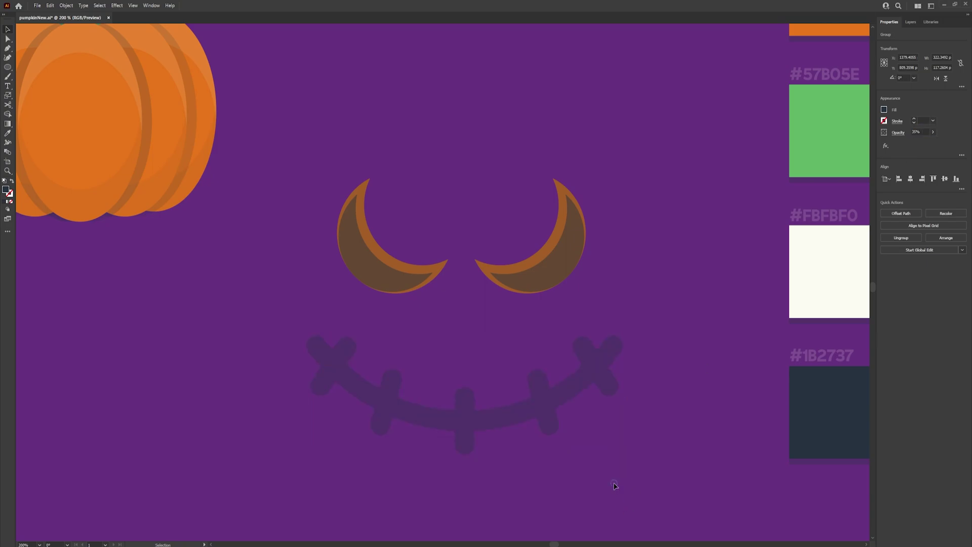
left_click(562, 417)
key("ctrl+c")
key("ctrl+f")
Set the opacity of the front copy of the smile to 50%
left_click(586, 457)
left_click(531, 402)
mouse_move(544, 412)
left_mouse_down()
mouse_move(548, 429)
mouse_move(564, 414)
left_mouse_up()
key("ctrl+z")
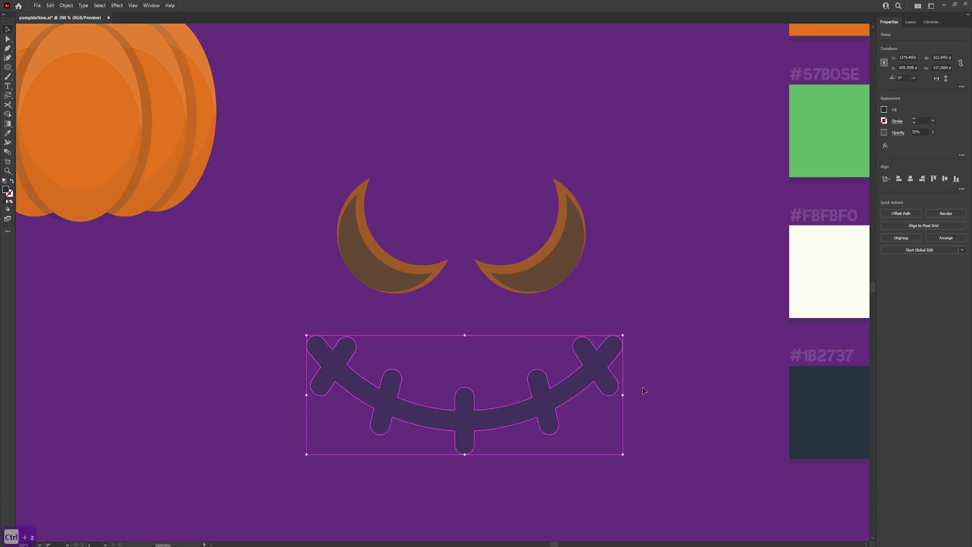
left_click(917, 132)
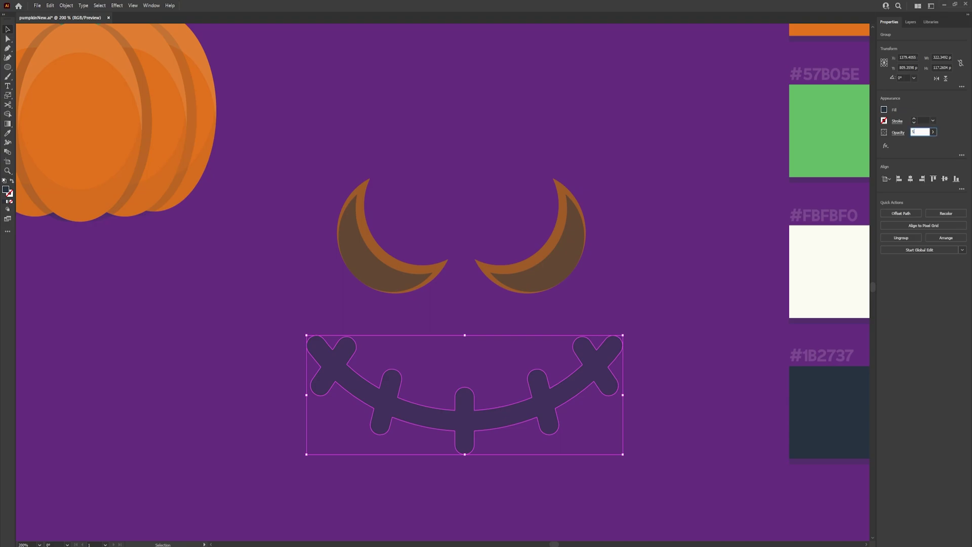
type("50")
key("Return")
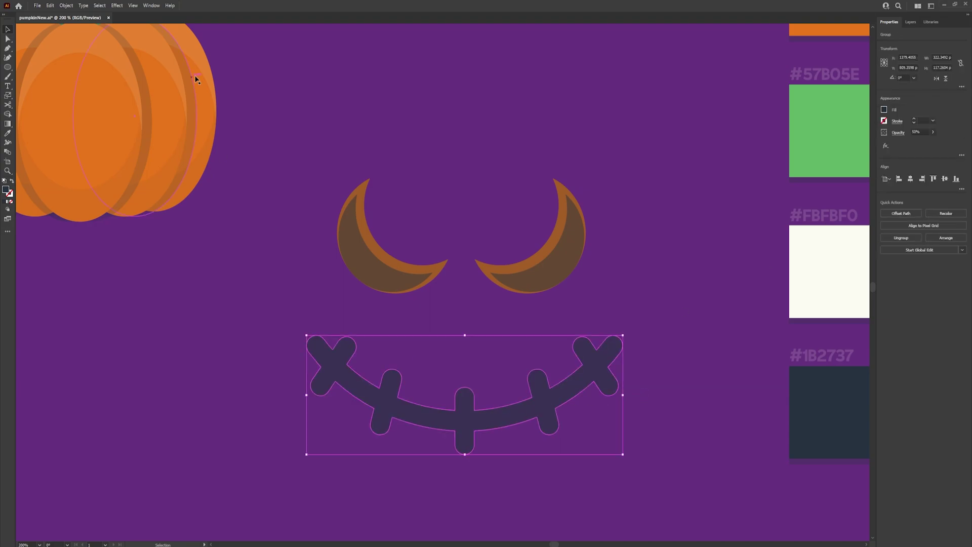
Apply an Offset Path effect of -3 px to the front smile copy
left_click(112, 6)
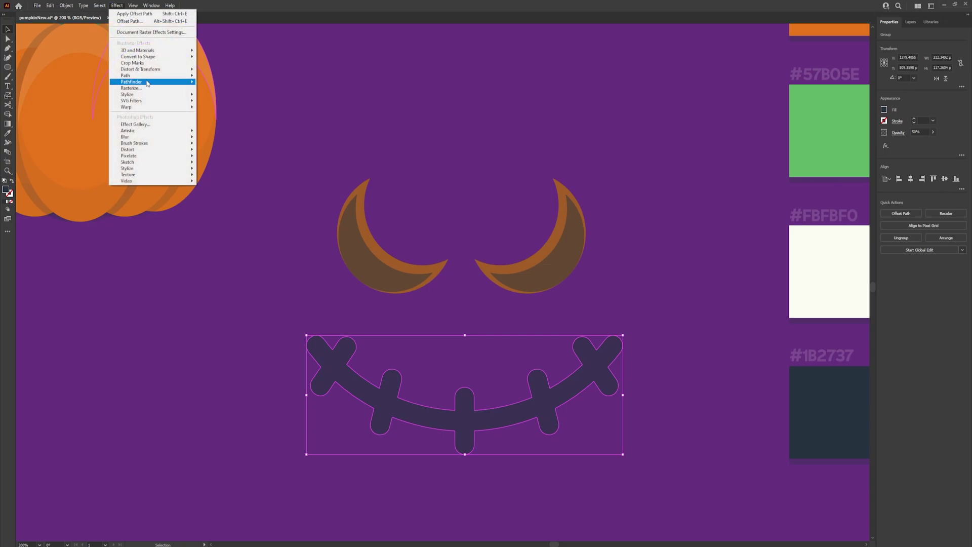
mouse_move(157, 75)
left_click(219, 77)
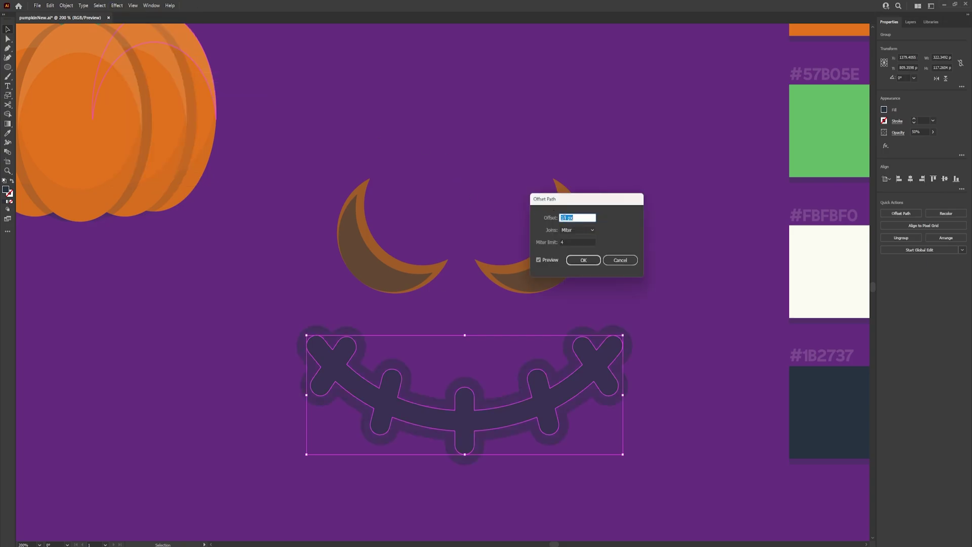
type("-3")
left_click(584, 259)
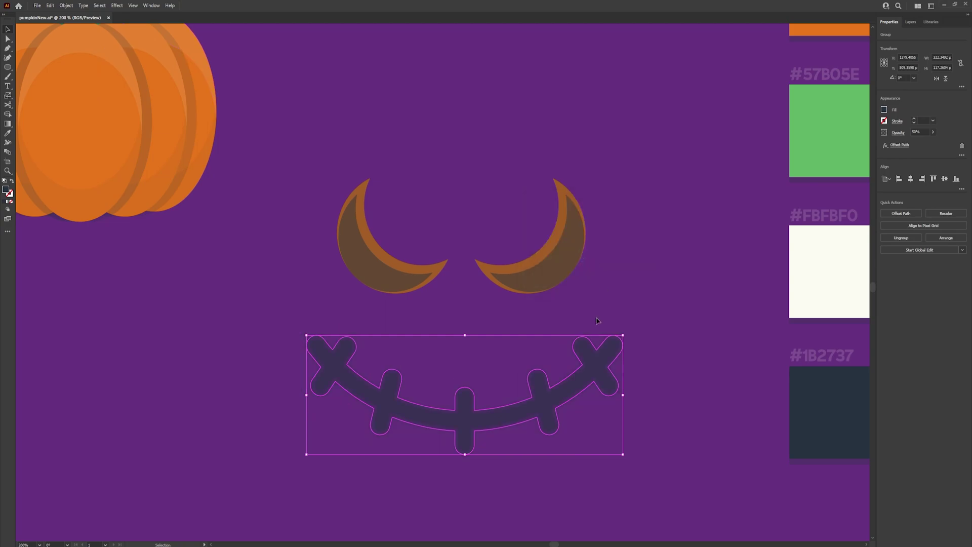
left_click(525, 475)
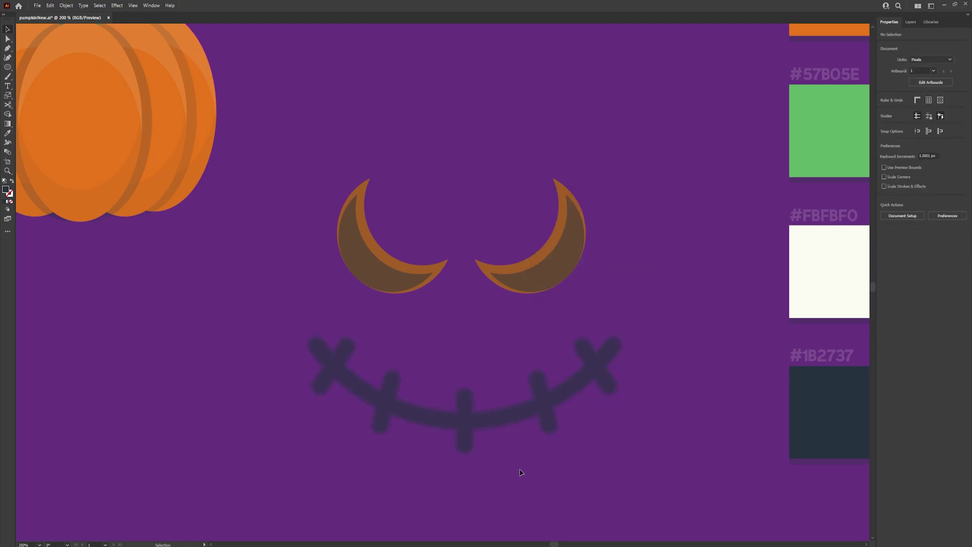
Shift the inset front smile slightly upward so more of the larger smile shows along its lower edge
scroll(461, 409, "up", 3)
left_click_drag(467, 415, 489, 444)
key("ctrl+z")
scroll(471, 381, "up", 3)
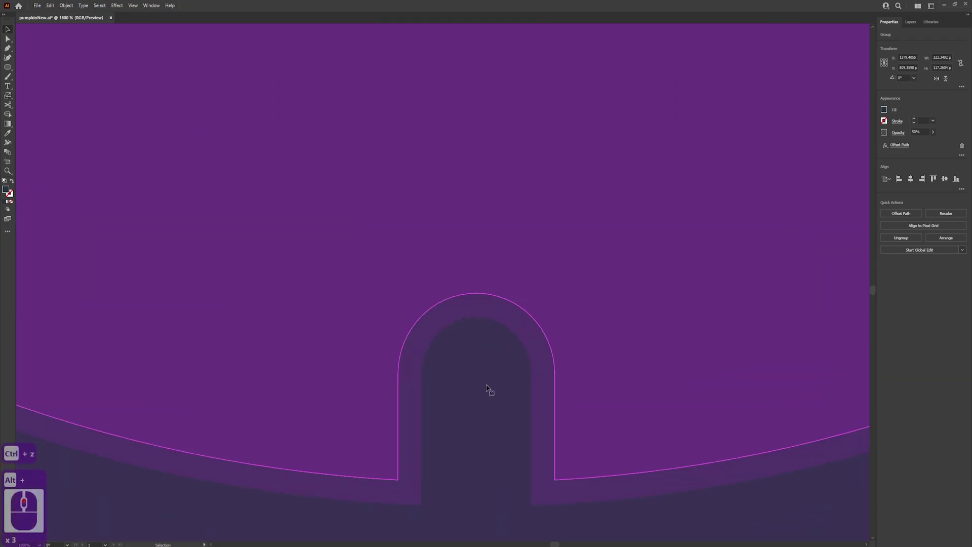
scroll(490, 390, "down", 3)
scroll(475, 379, "up", 3)
left_click_drag(483, 389, 483, 366)
scroll(483, 365, "down", 5)
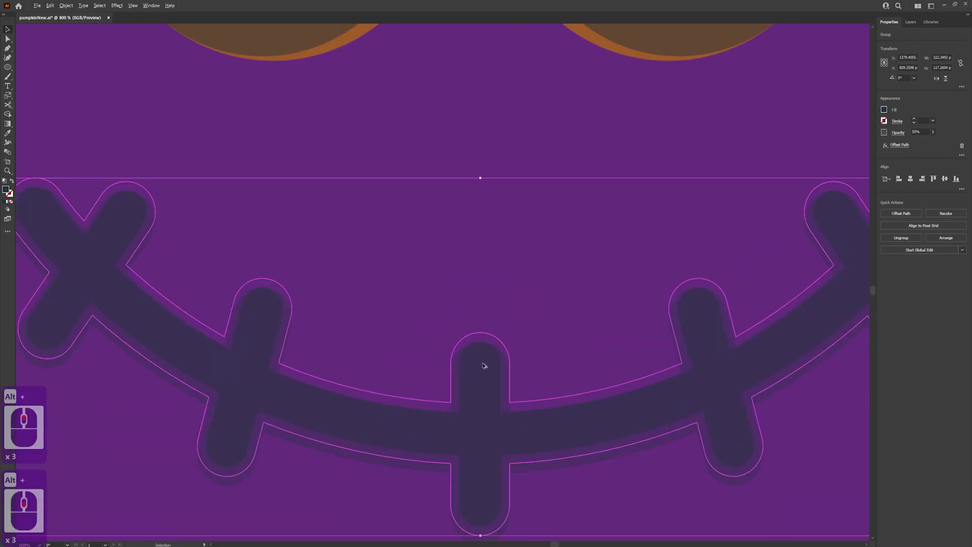
left_click(545, 441)
scroll(542, 458, "down", 2)
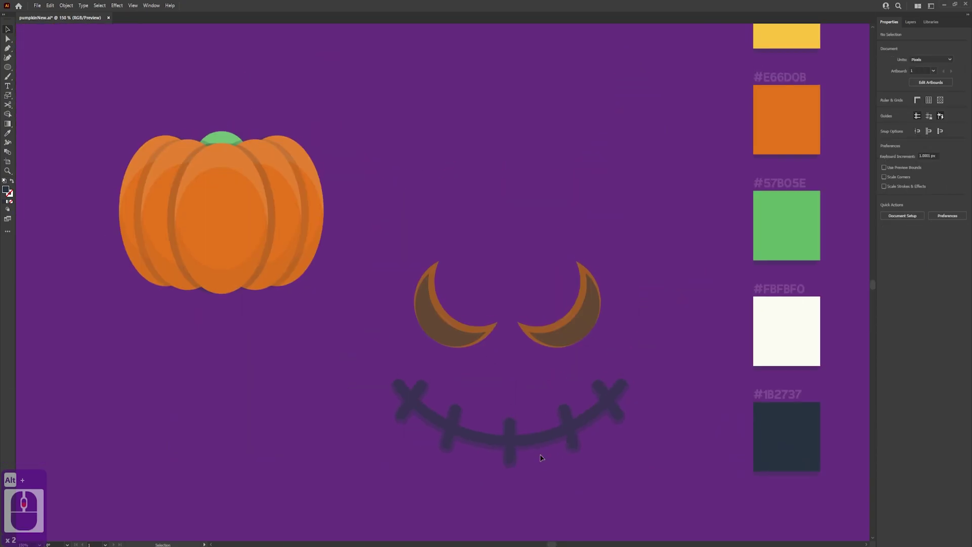
Expand the appearance of the inset front smile so its offset becomes real geometry
scroll(542, 459, "up", 1)
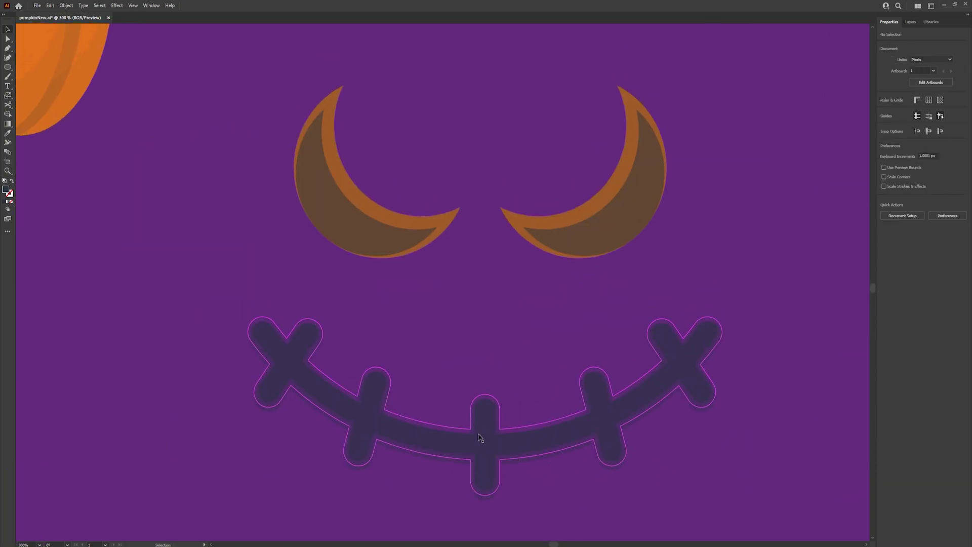
left_click(546, 463)
left_click(70, 6)
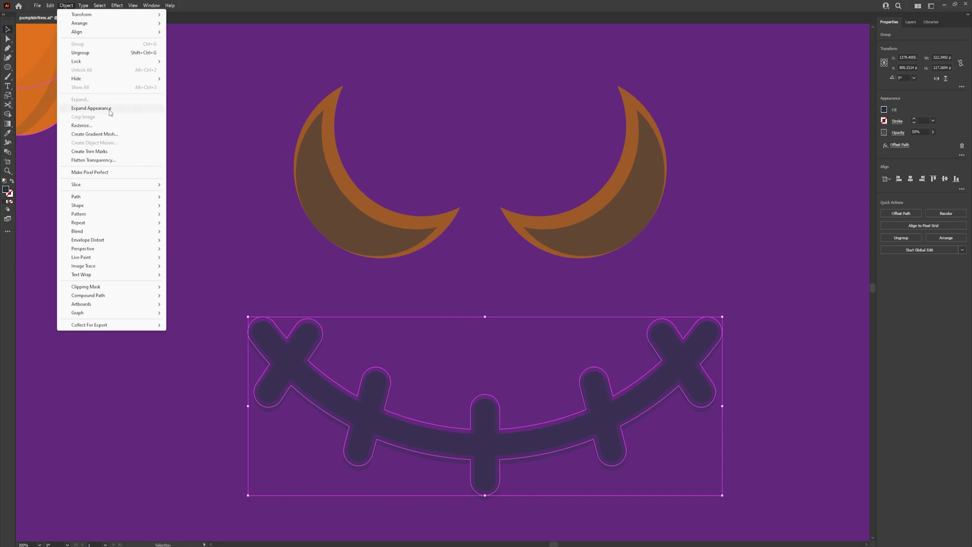
left_click(108, 107)
left_click(453, 414)
scroll(456, 415, "down", 1)
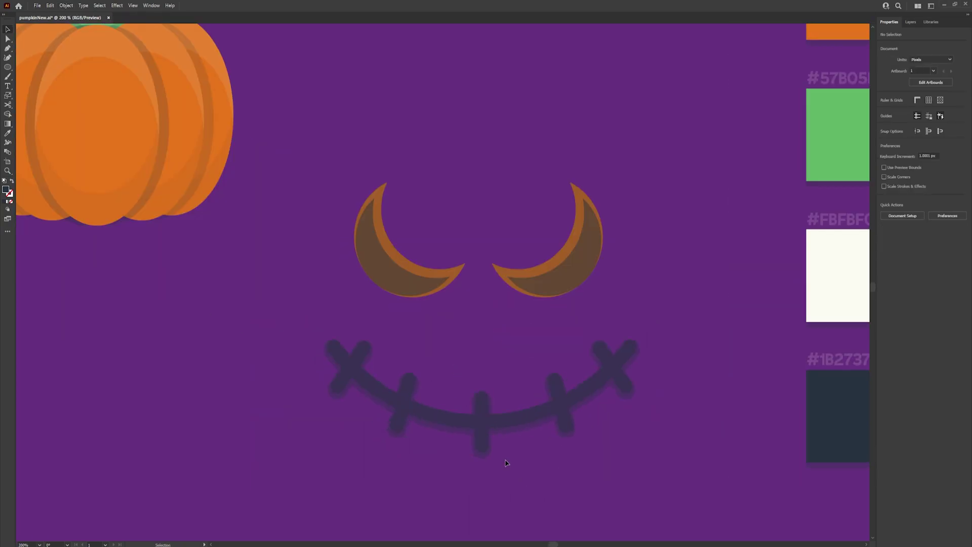
scroll(519, 466, "up", 2)
key("ctrl+z")
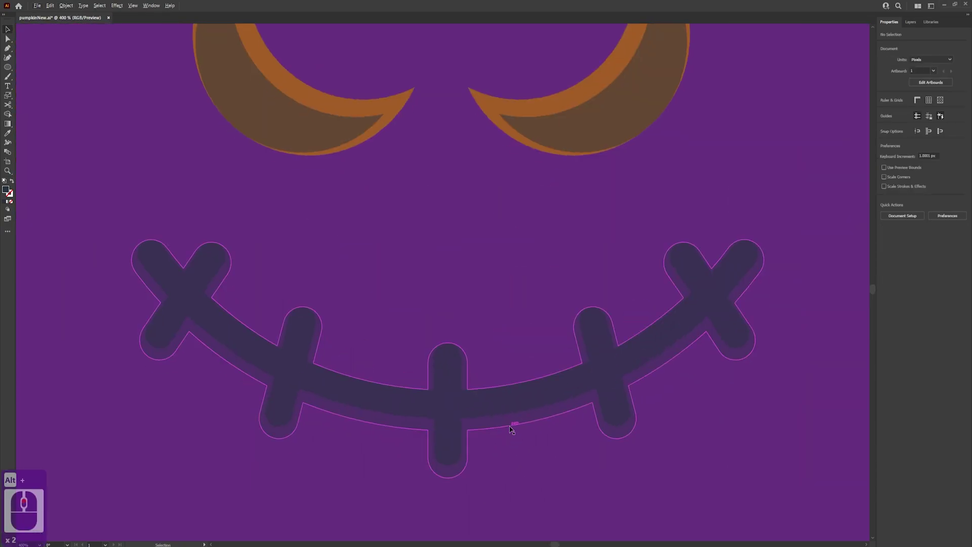
Duplicate the larger smile shape in place and send the duplicate to the back
key("ctrl+c")
key("ctrl+f")
right_click(509, 424)
mouse_move(543, 384)
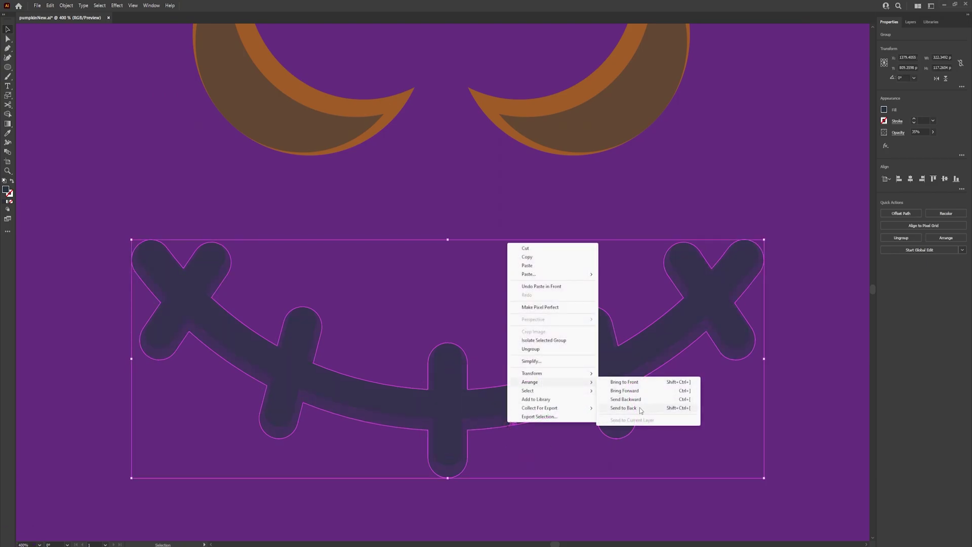
left_click(611, 409)
Fill the backmost smile copy with the orange #E66D0B sampled from the palette swatch
key("ctrl+minus")
key("i")
left_click(764, 37)
key("v")
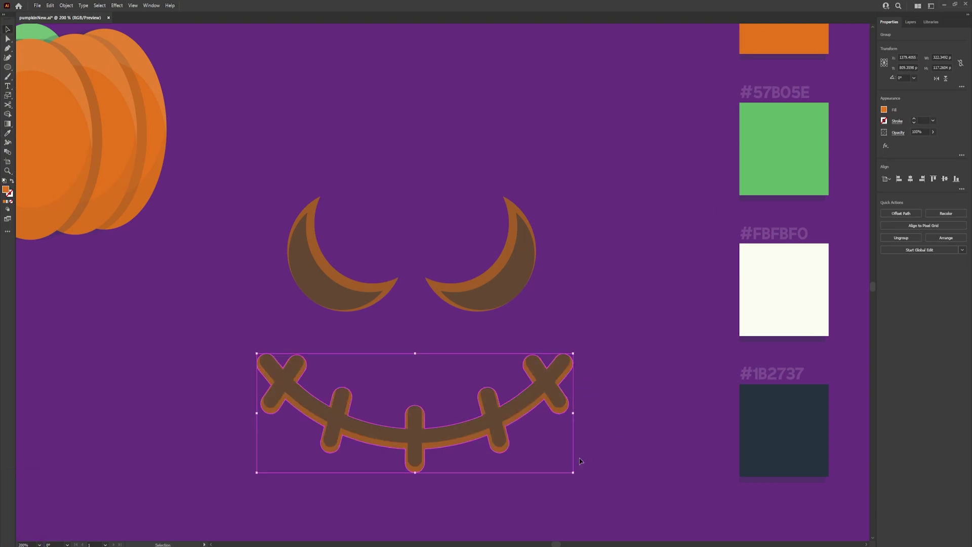
left_click_drag(582, 458, 598, 458)
left_click(536, 473)
left_click_drag(534, 474, 561, 470)
scroll(567, 470, "down", 1, "alt")
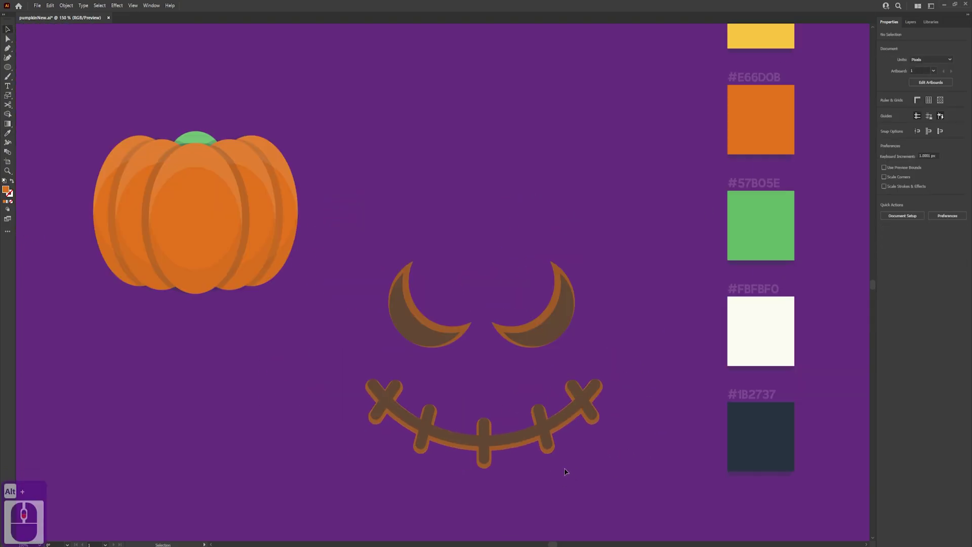
scroll(567, 470, "up", 1, "alt")
Group all the layered smile shapes together
key("ctrl+alt+2")
left_click_drag(583, 445, 186, 341)
key("ctrl+g")
left_click(439, 415)
left_click(444, 425)
left_click(634, 273)
Group the two layered crescent eyes together
left_click_drag(330, 176, 289, 141)
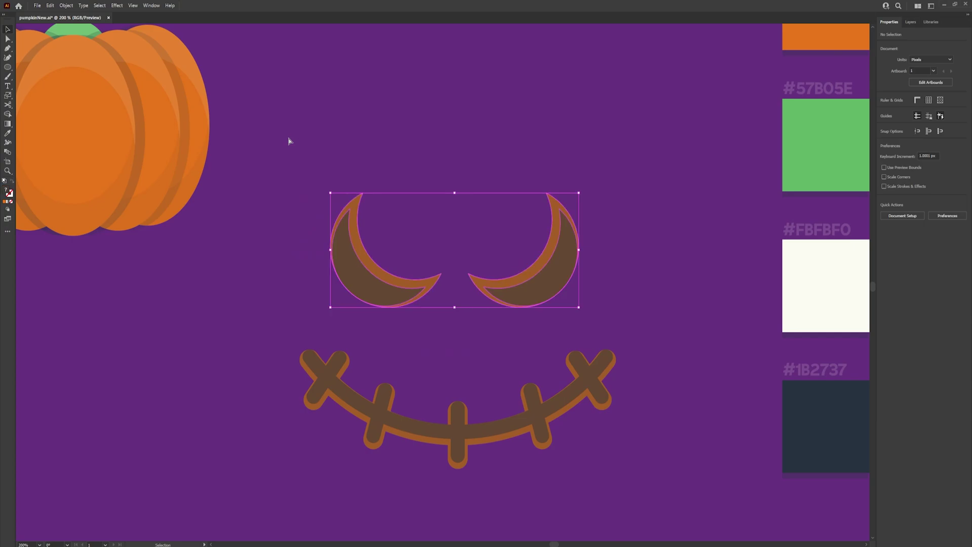
key("ctrl+g")
left_click(321, 284)
Align the eyes and smile on their horizontal centers and combine them into one face group
left_click(537, 289)
left_click(552, 408, "shift")
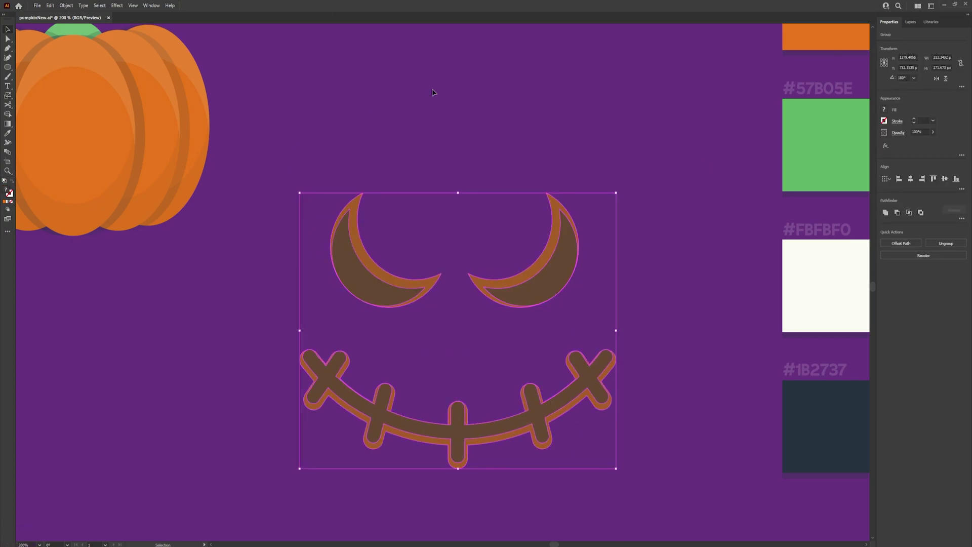
left_click(911, 179)
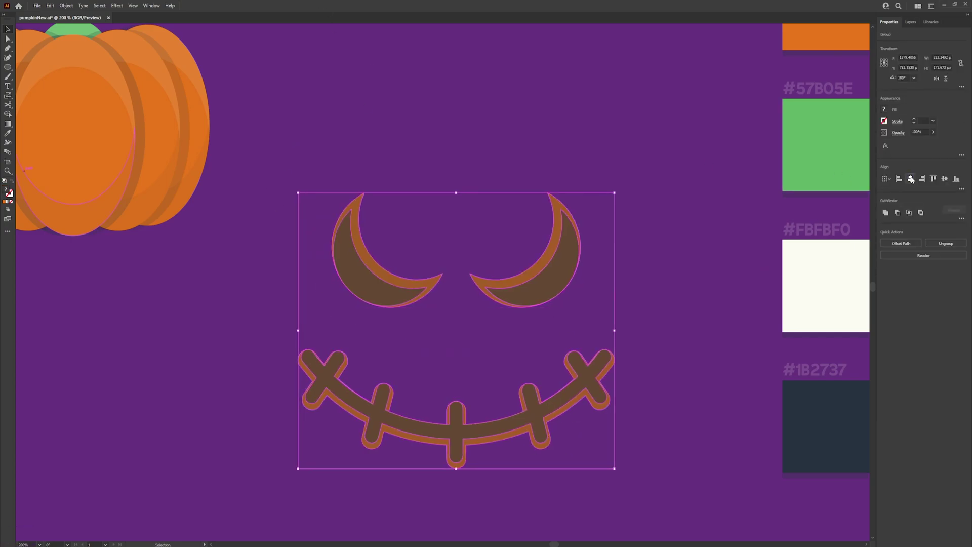
left_click(730, 296)
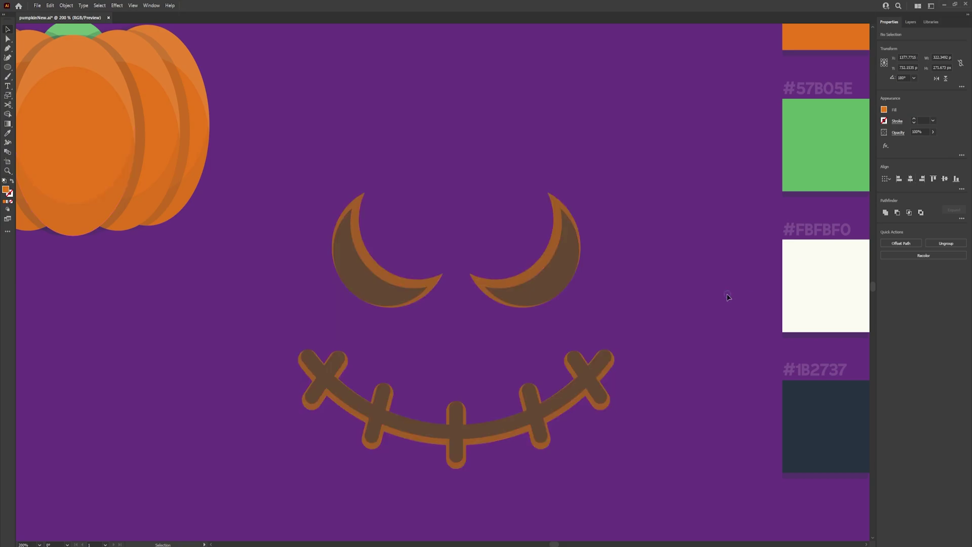
left_click_drag(354, 262, 251, 193)
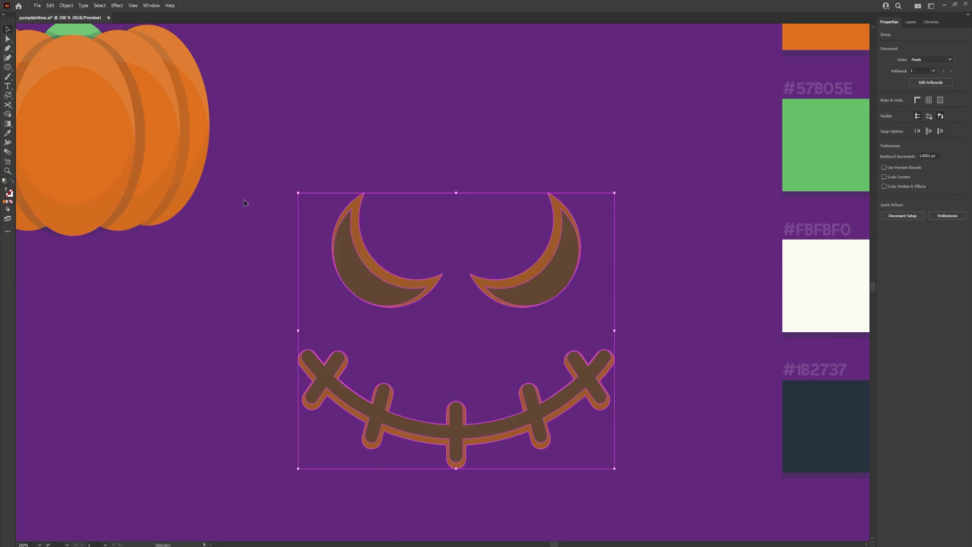
left_click(536, 497)
Move the face group onto the pumpkin, horizontally centered over its body
left_click_drag(551, 499, 667, 499)
left_click_drag(708, 509, 405, 234)
left_click_drag(396, 277, 427, 291)
left_click_drag(680, 304, 667, 177)
left_click_drag(630, 329, 615, 384)
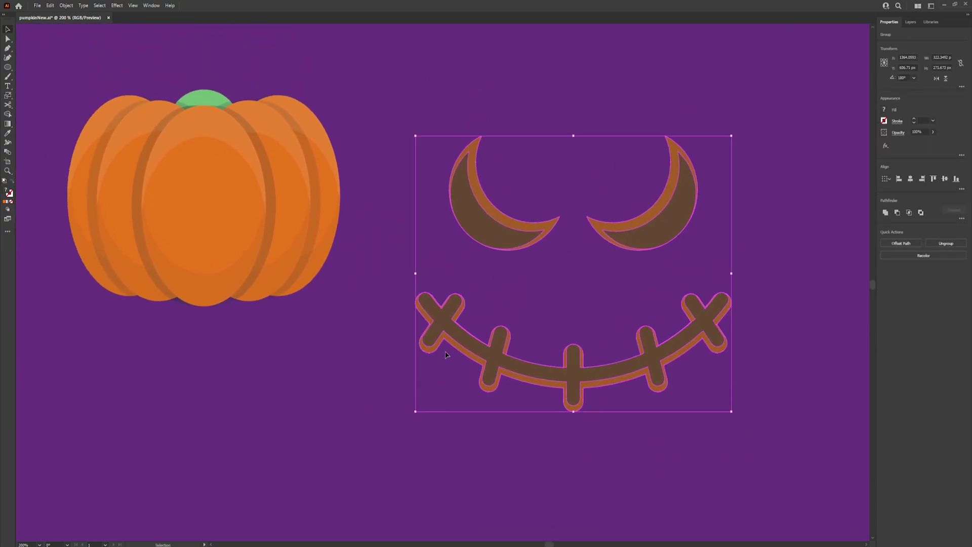
left_click_drag(447, 358, 492, 408)
left_click_drag(688, 289, 440, 303)
left_click_drag(451, 441, 454, 381)
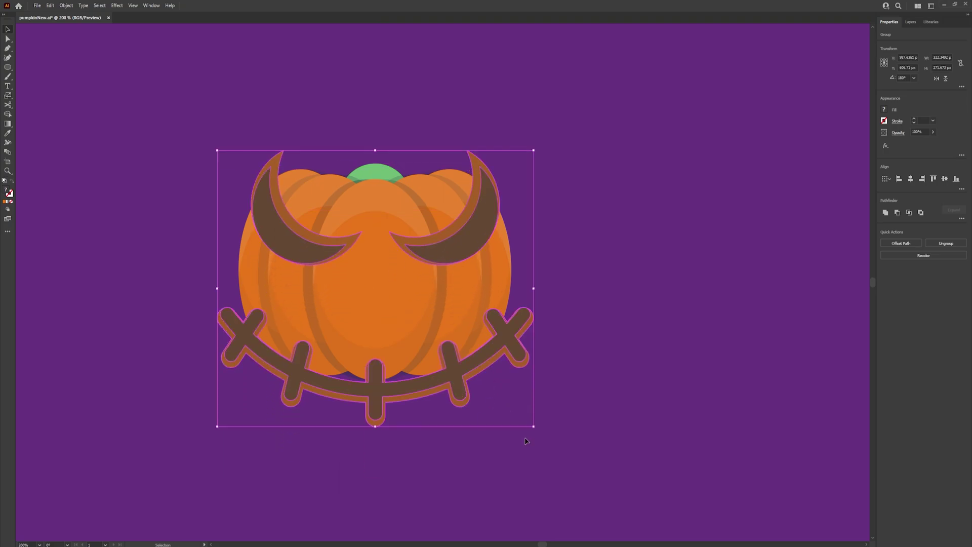
Scale the face group down proportionally so the eyes and smile fit inside the pumpkin body
left_click_drag(534, 426, 498, 377)
left_click_drag(432, 343, 424, 329)
key("ctrl+z")
left_click(417, 357)
key("ctrl+shift+a")
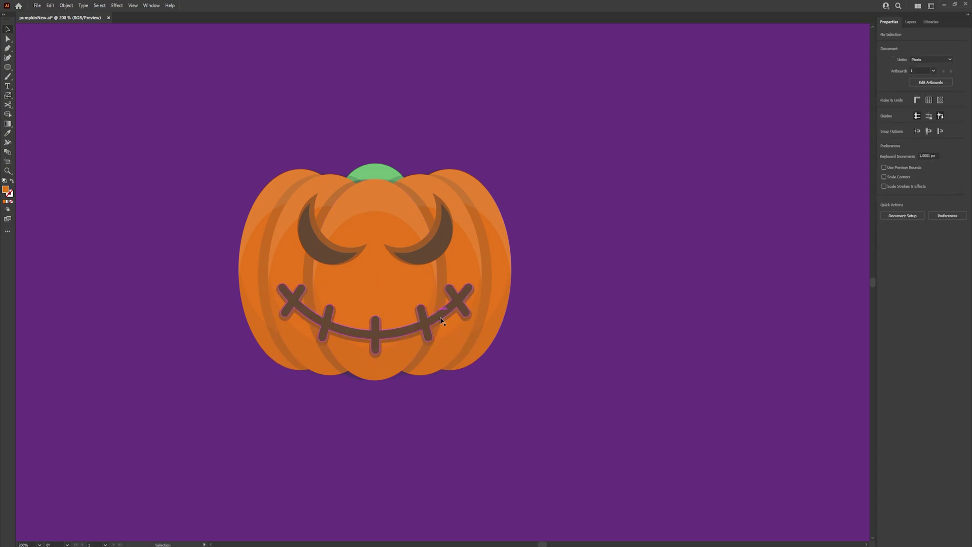
Move the face group straight down off the pumpkin, leaving it just below the body
scroll(545, 386, "down", 1)
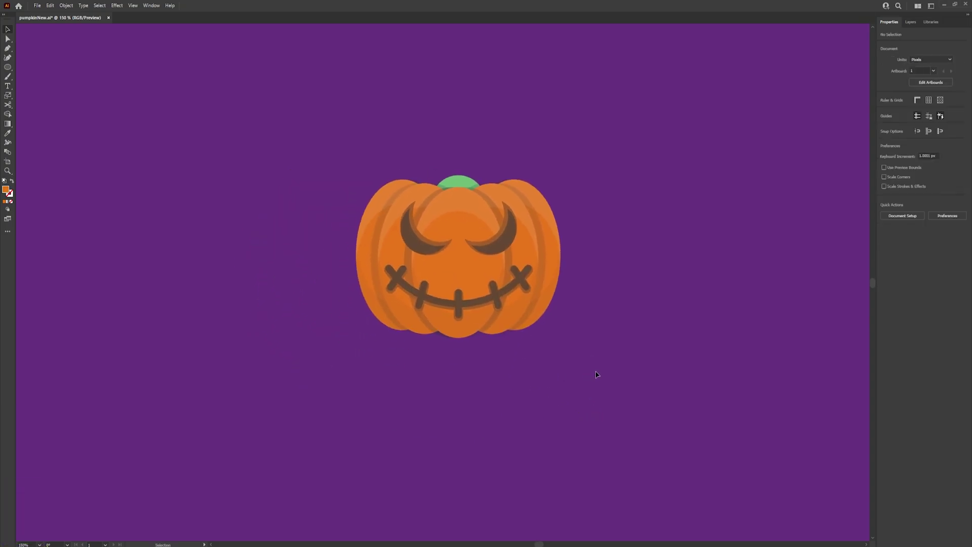
key("ctrl+1")
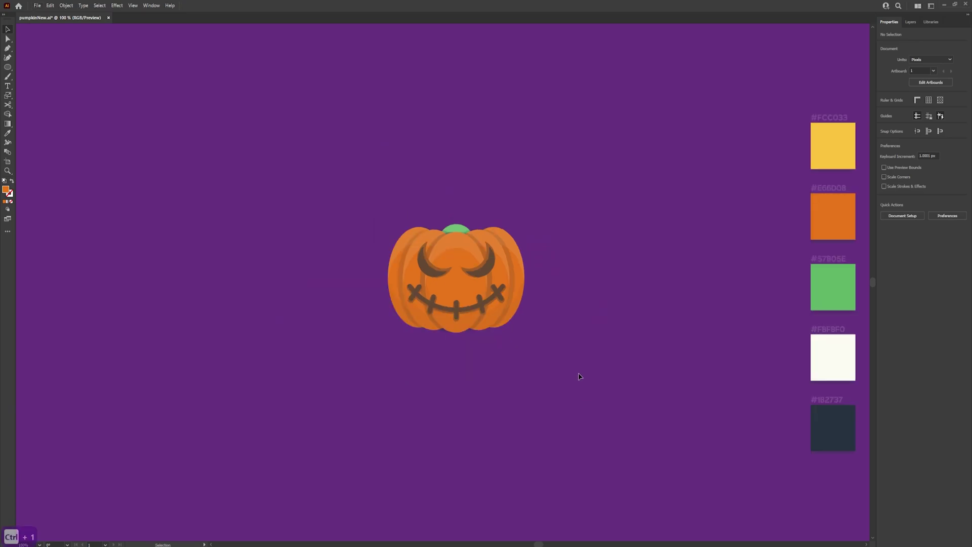
scroll(570, 362, "up", 1)
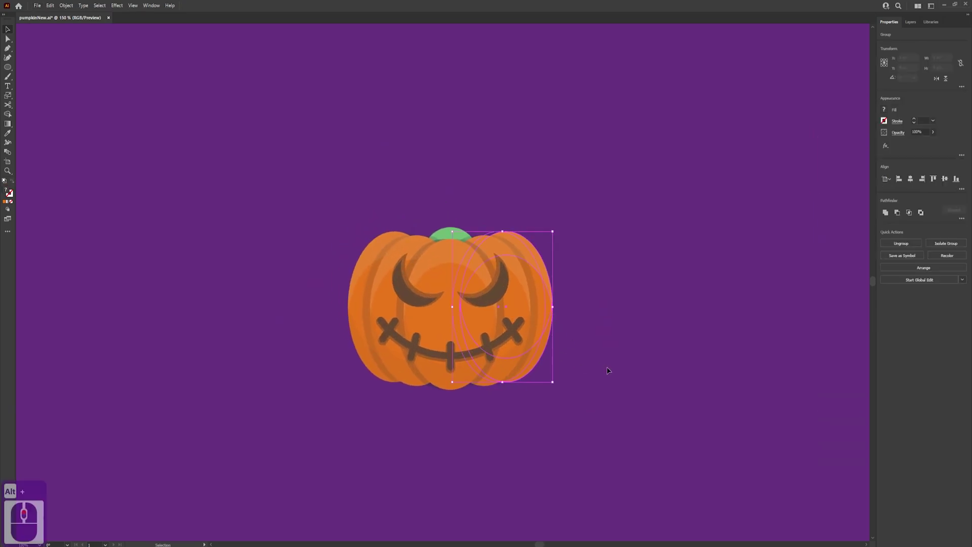
left_click(490, 331)
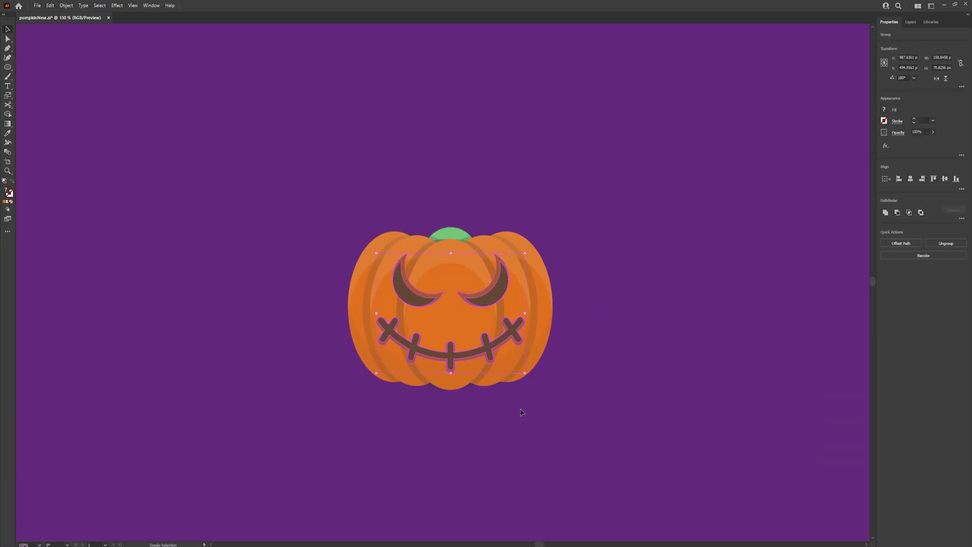
left_click_drag(503, 338, 502, 501)
left_click_drag(615, 394, 616, 397)
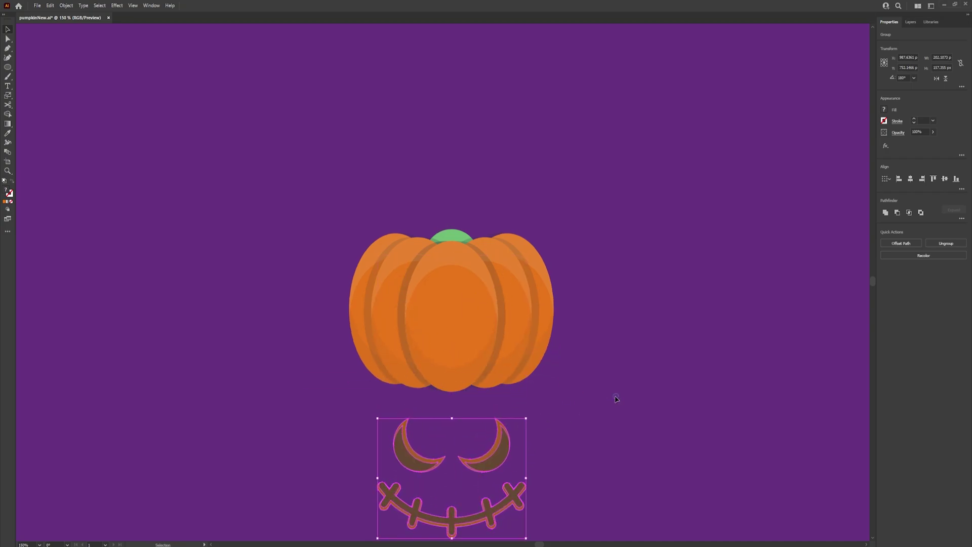
Select the pumpkin body with its stem and squash it slightly from the top so it becomes shorter
left_click_drag(214, 160, 215, 160)
left_click_drag(613, 398, 252, 173)
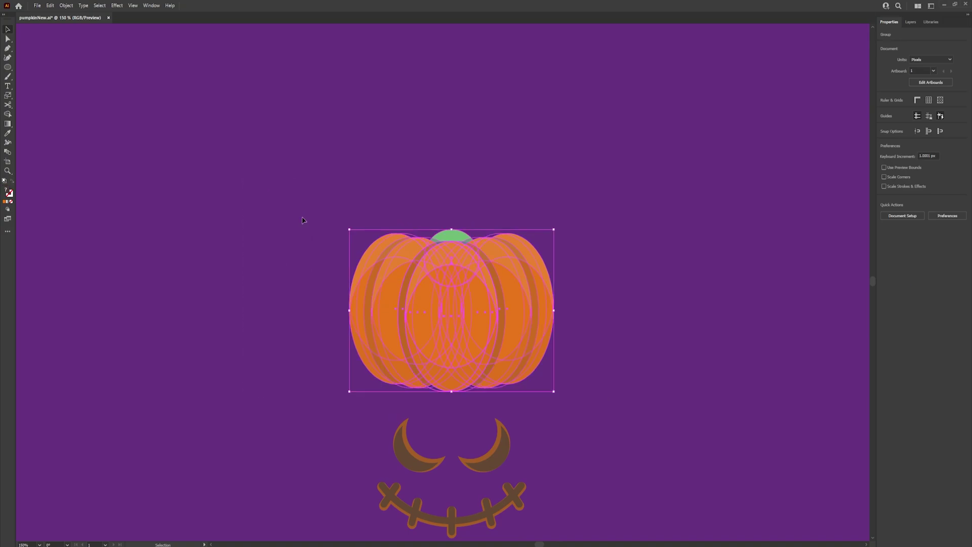
key("a")
key("v")
left_click_drag(451, 230, 452, 244)
left_click(657, 330)
left_click_drag(660, 387, 651, 364)
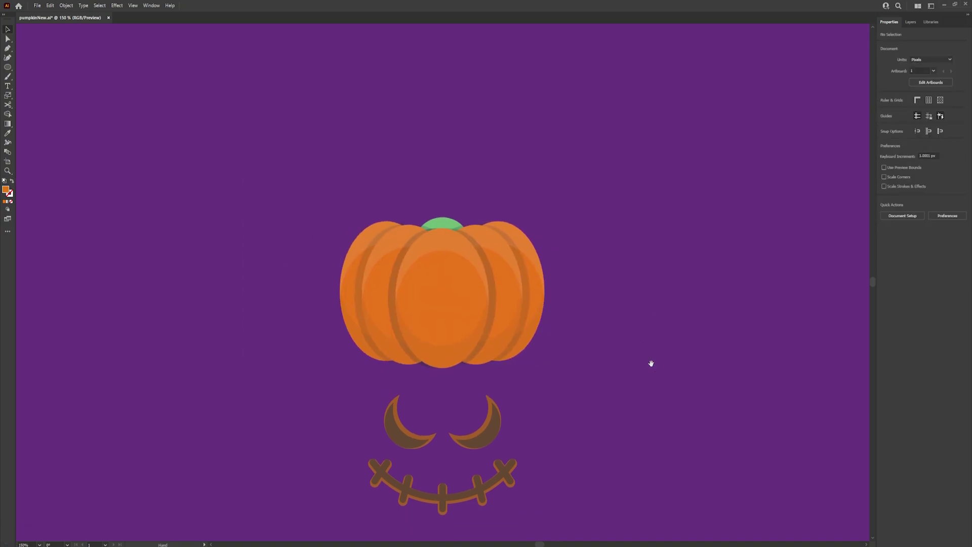
Move the face group straight up onto the pumpkin so the eyes and smile sit inside the body
left_click(483, 447)
left_click(508, 474, "shift")
left_click_drag(489, 439, 491, 288)
left_click(651, 390)
left_click_drag(602, 428, 596, 406)
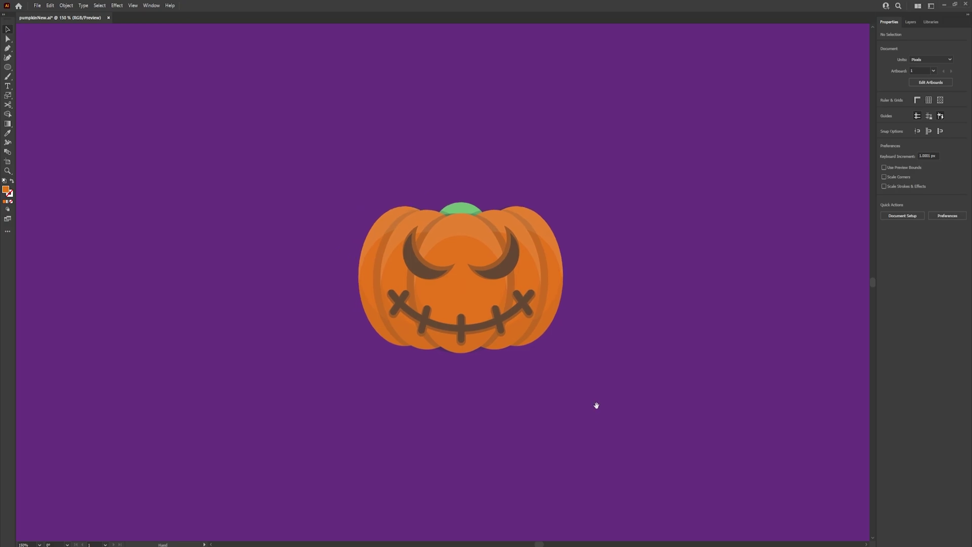
Set the view to 100%, select the whole pumpkin with its face, and expand the artwork
key("ctrl+1")
left_click_drag(355, 209, 517, 340)
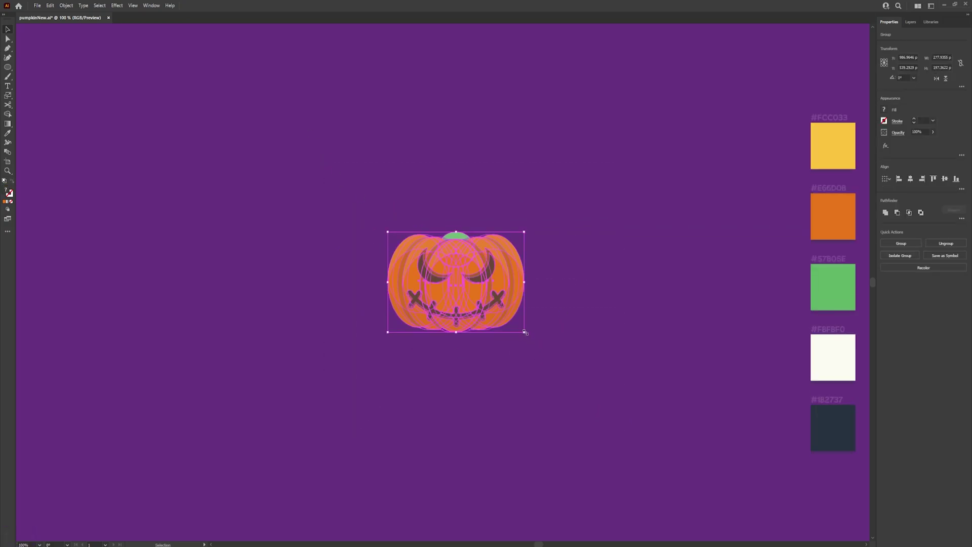
left_click(66, 6)
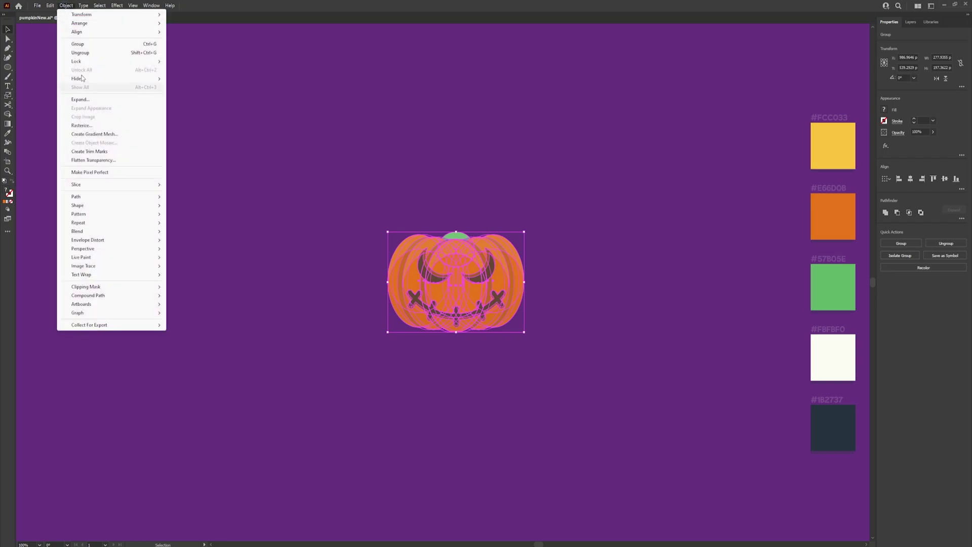
left_click(93, 101)
Scale the whole pumpkin up proportionally from its center to about 456 px wide and move it to the canvas's left half
left_click_drag(548, 390, 274, 193)
left_click_drag(525, 331, 570, 364)
left_click_drag(451, 302, 236, 251)
left_click(477, 427)
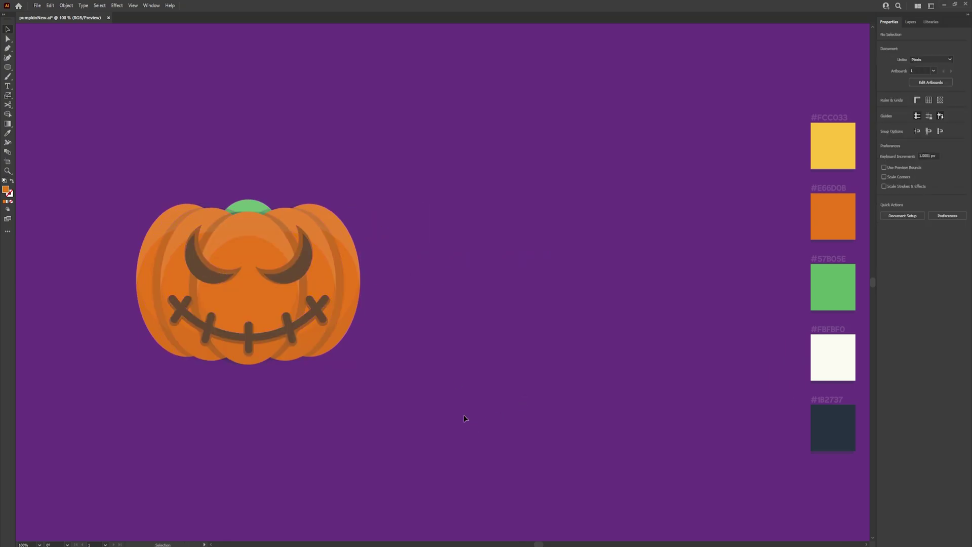
Unlock all objects, duplicate the whole pumpkin with its face, and place the copy beside the original at the same height
left_click(287, 338)
left_click(393, 373)
key("ctrl+alt+2")
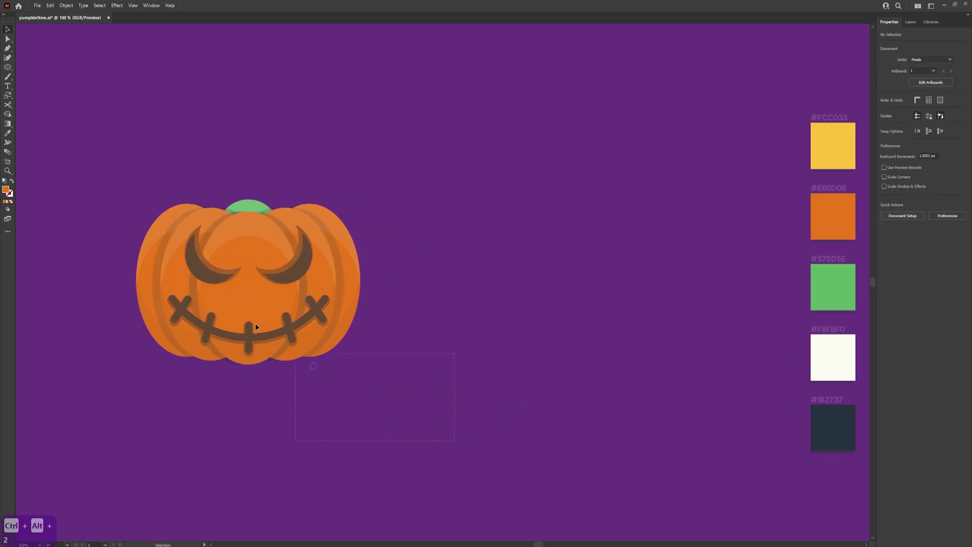
left_click_drag(89, 134, 89, 135)
left_click_drag(440, 421, 100, 129)
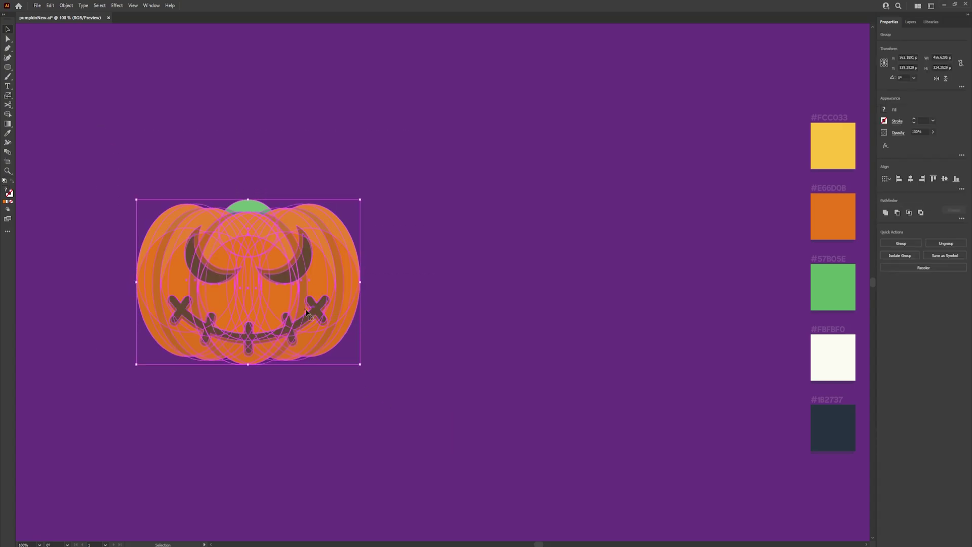
left_click_drag(306, 309, 580, 323)
left_click(637, 408)
left_click_drag(624, 389, 579, 450)
key("ctrl+1")
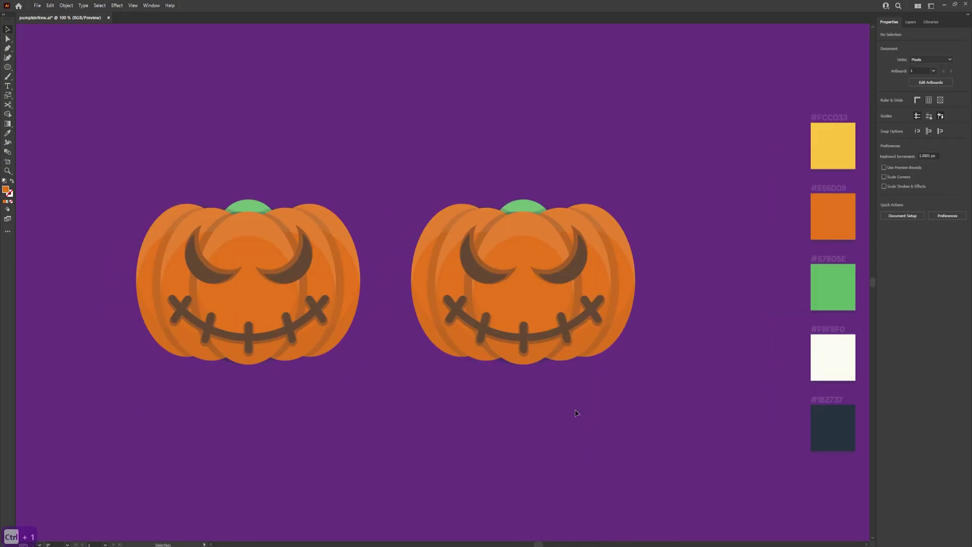
Ungroup the duplicate pumpkin, its face, and the eye and smile groups so their inner shapes can be selected separately
right_click(574, 271)
left_click(600, 379)
left_click(605, 437)
right_click(563, 334)
left_click(586, 441)
left_click(586, 283)
right_click(576, 272)
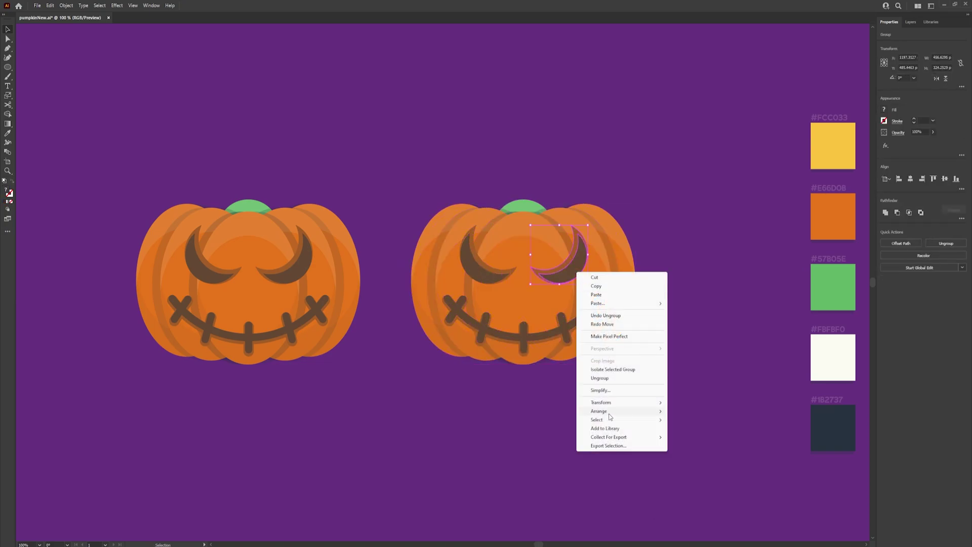
left_click(600, 378)
right_click(496, 278)
left_click(532, 388)
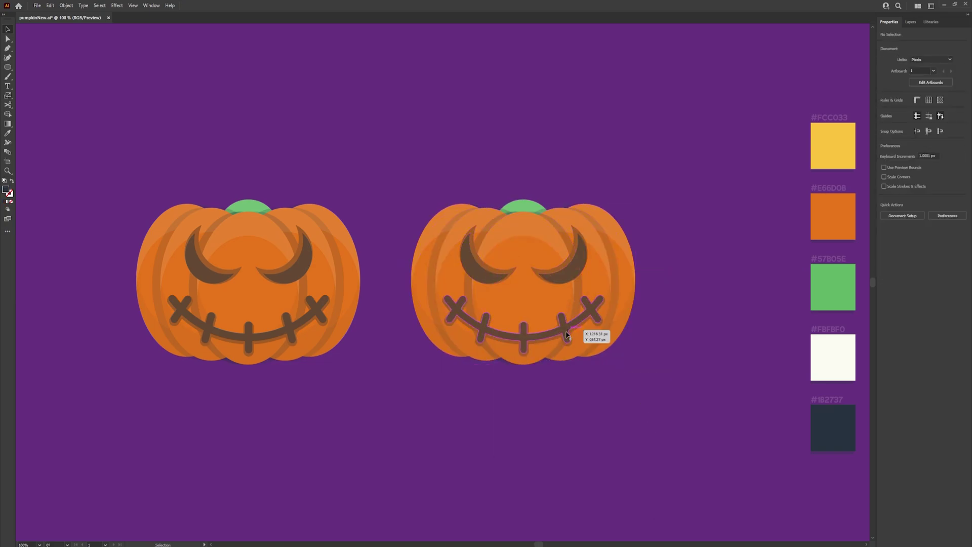
Fill the dark inner shapes of the duplicate's smile and both eyes with the yellow #FCC033 swatch color
left_click(567, 335)
left_click(496, 278, "shift")
key("ctrl+z")
key("i")
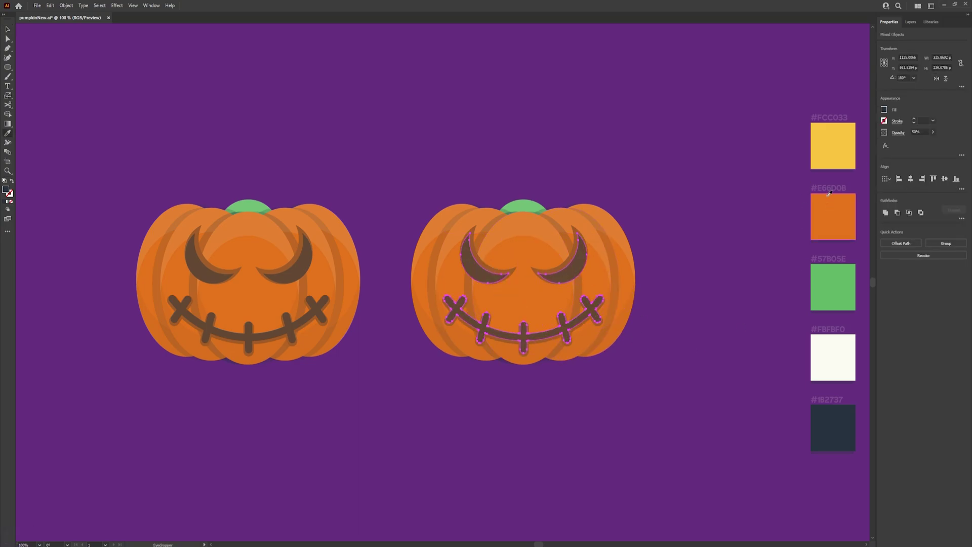
left_click(831, 145)
key("v")
Apply a Gaussian Blur effect to the yellow inner shapes of the duplicate's smile and both eyes
left_click(566, 329)
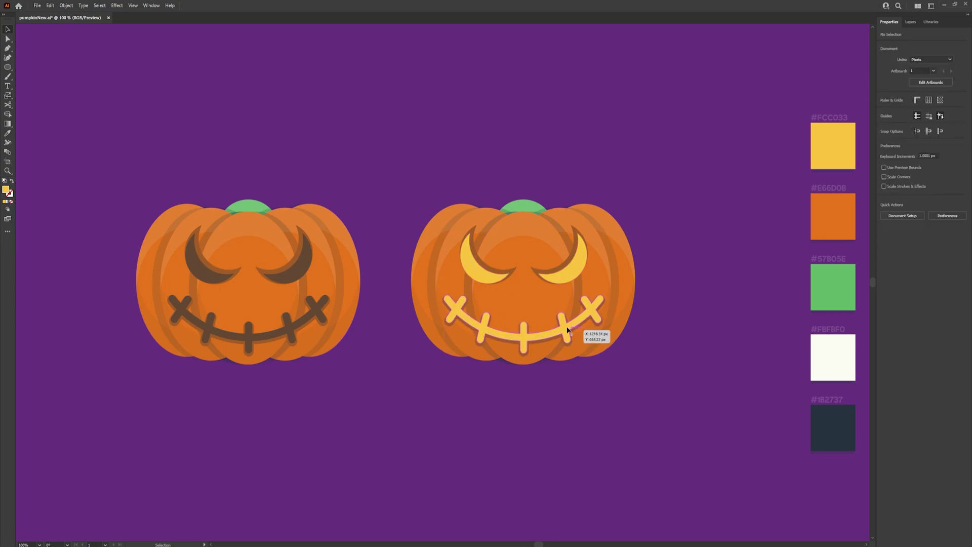
left_click(575, 279, "shift")
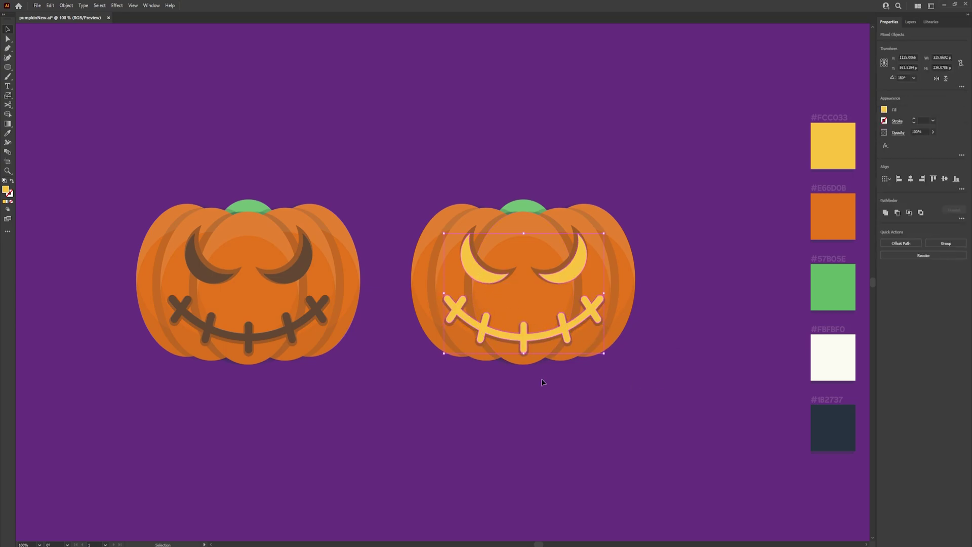
left_click(117, 5)
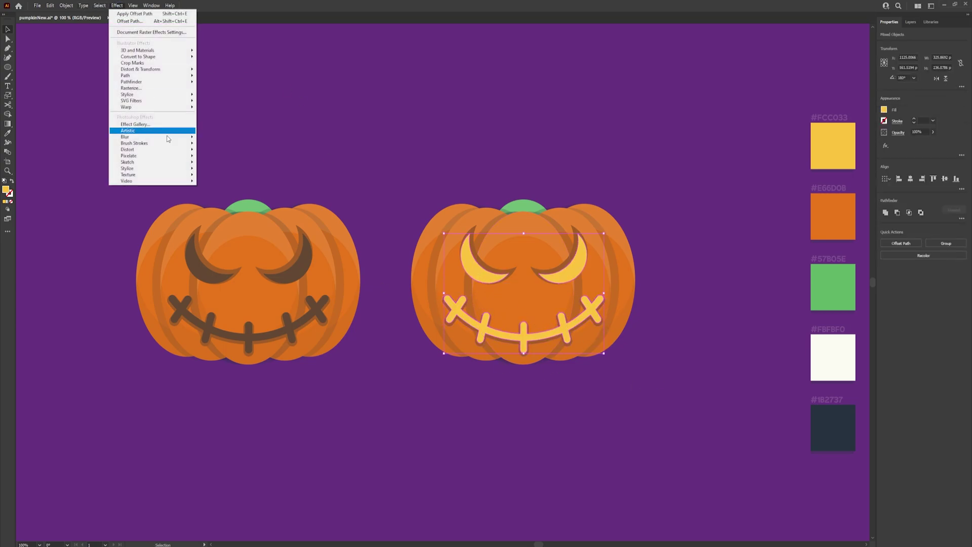
mouse_move(162, 138)
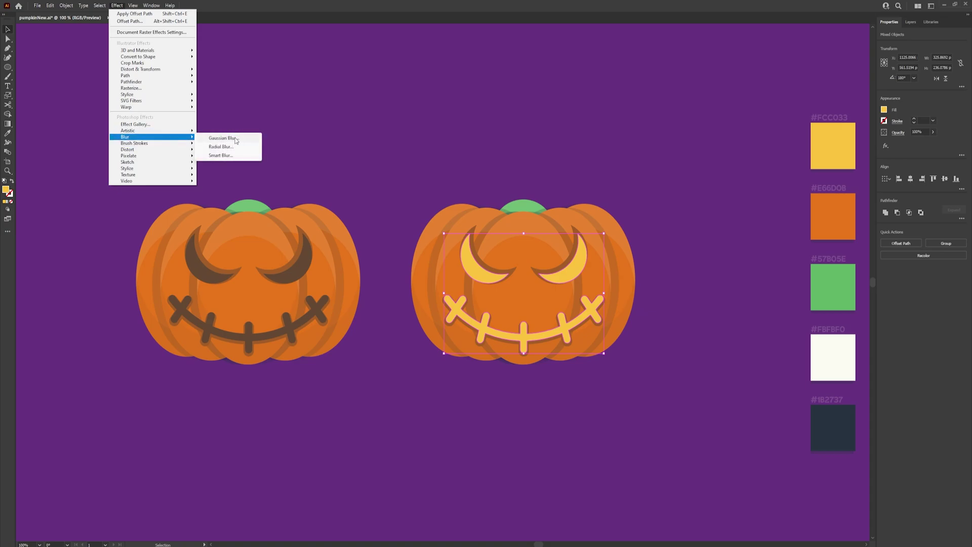
left_click(223, 139)
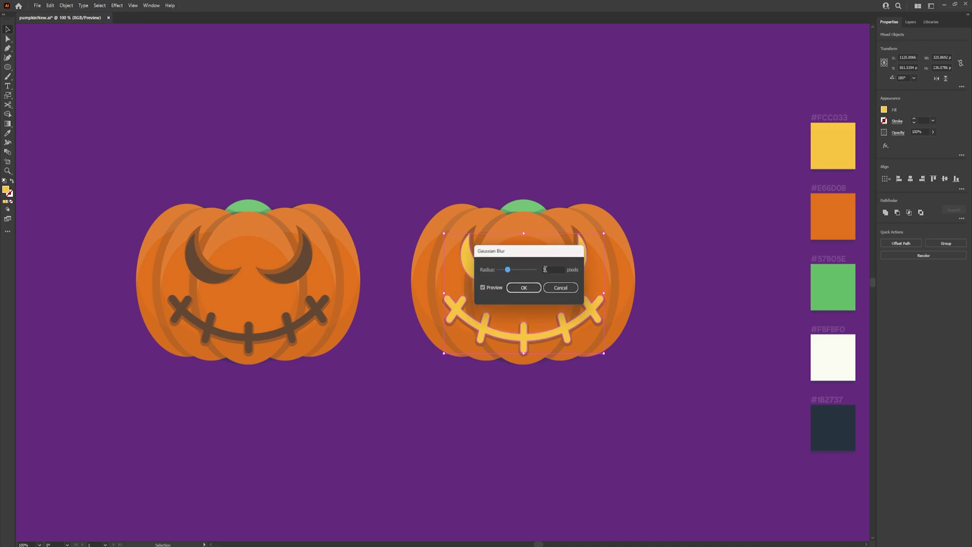
left_click(524, 288)
left_click(665, 429)
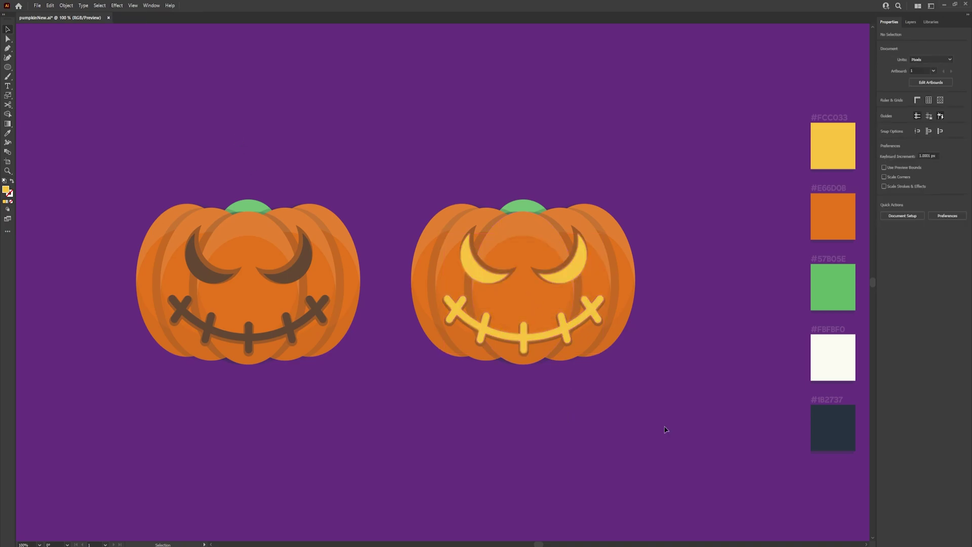